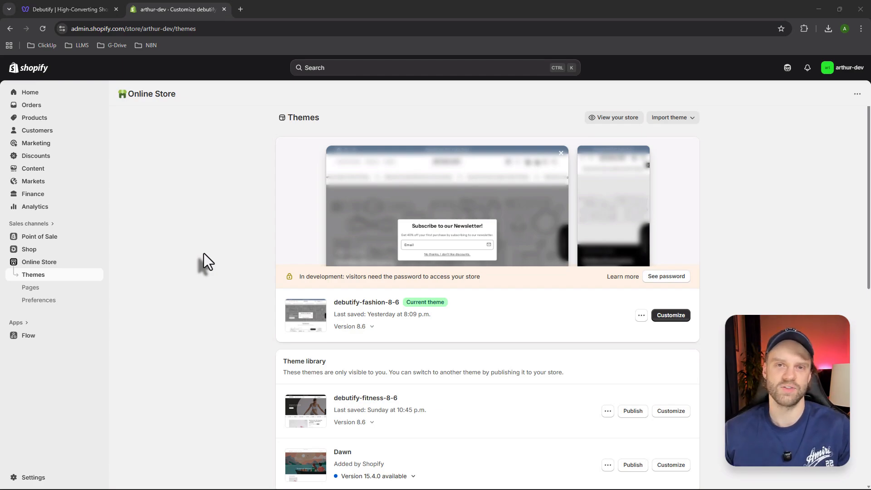
Search Google for "mens jeans" in a new browser tab
key(ctrl+t)
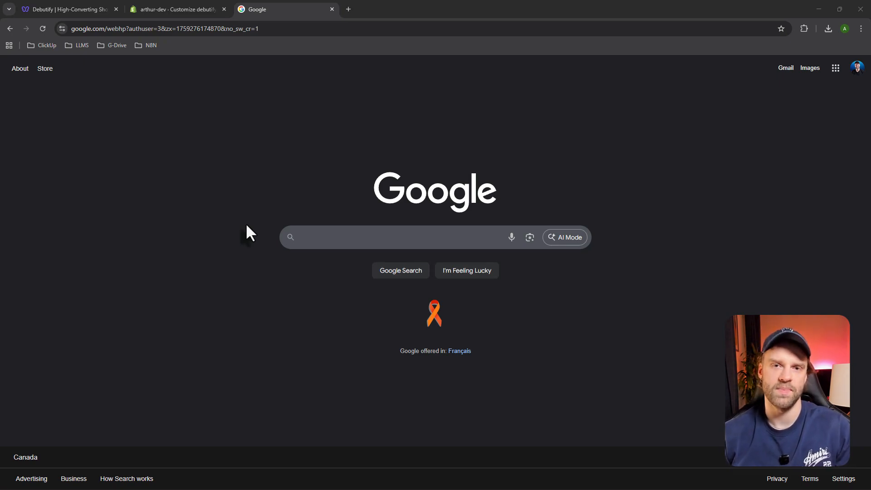
click(332, 236)
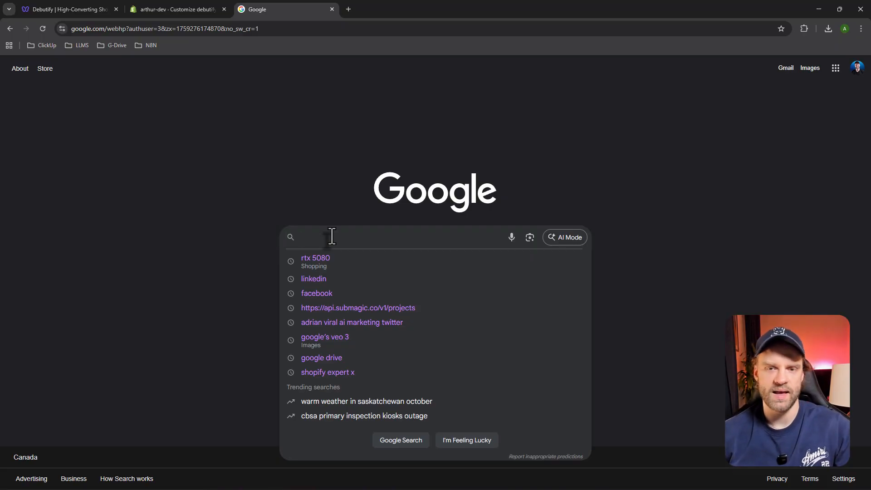
text(mens )
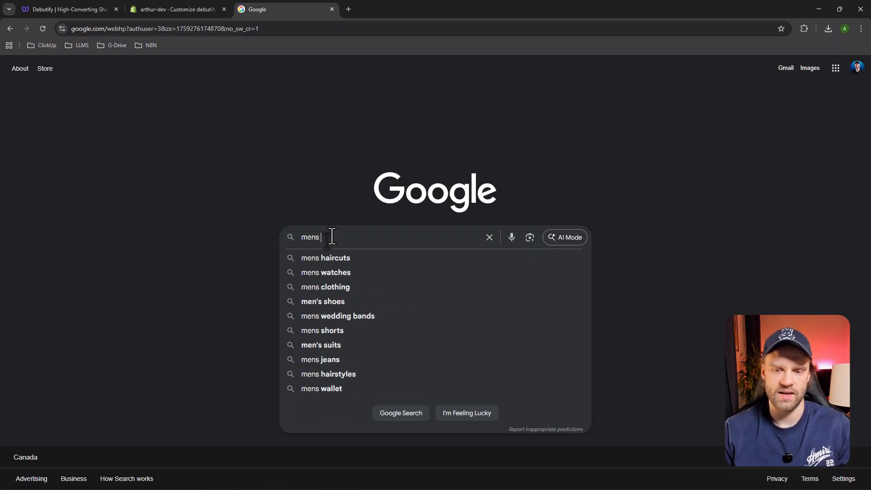
text(jeans)
key(Return)
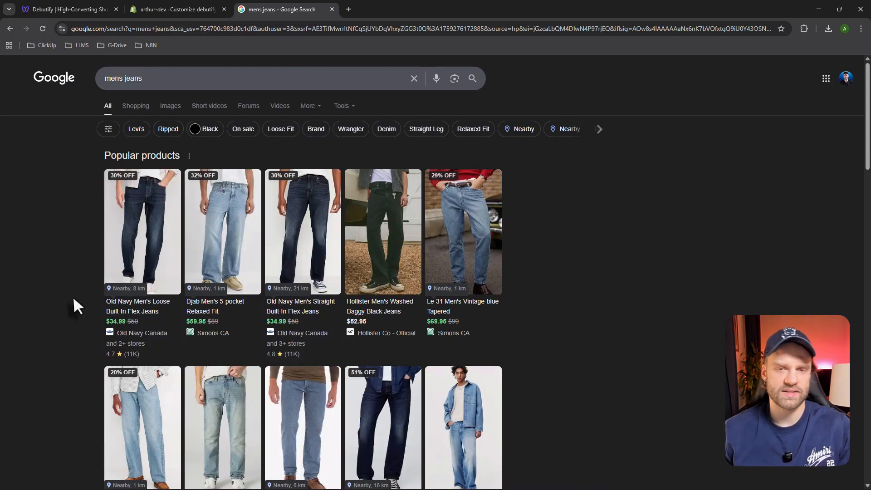
Examine how stores' page titles and meta descriptions appear in the organic results for mens jeans
scroll(55, 317, down, 9)
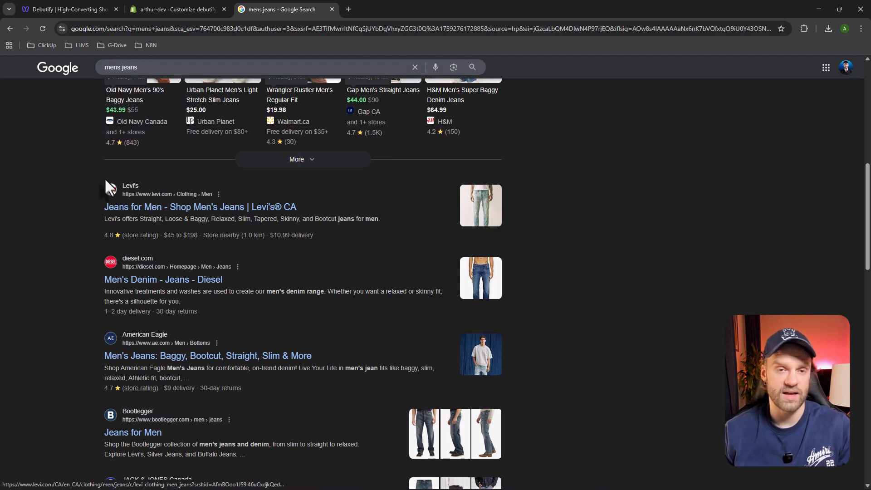
key(slash)
click(63, 177)
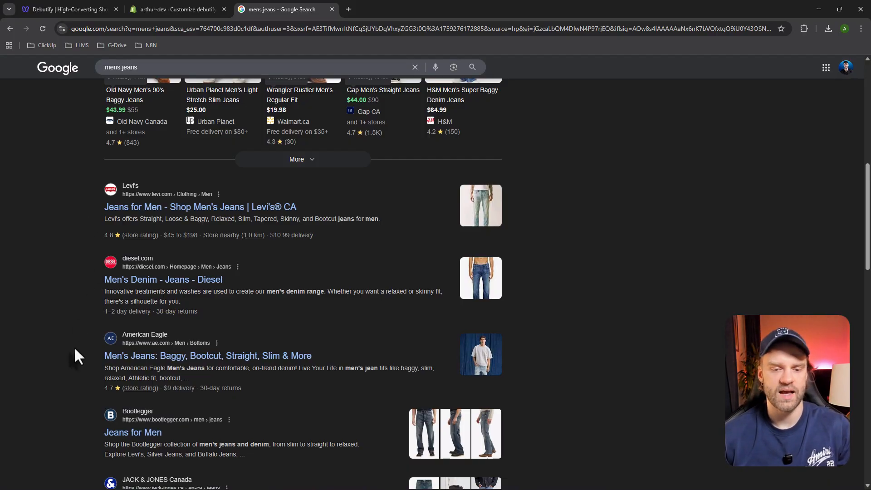
scroll(66, 338, down, 4)
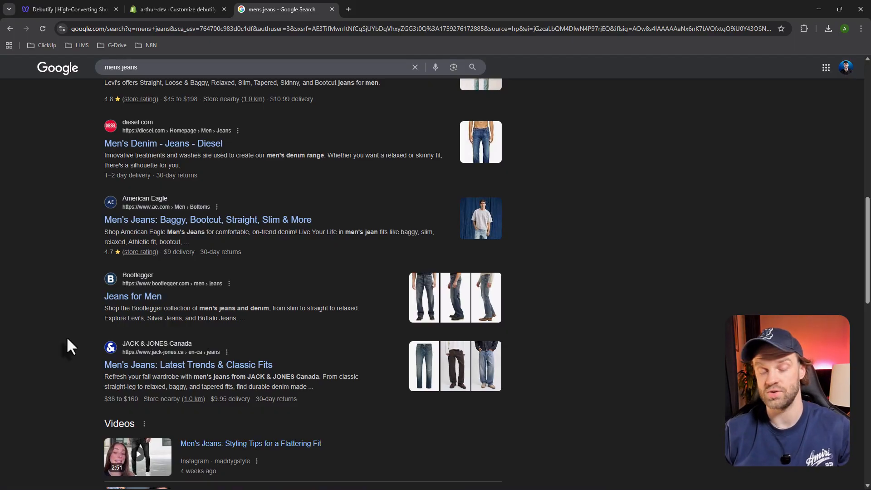
scroll(71, 358, down, 2)
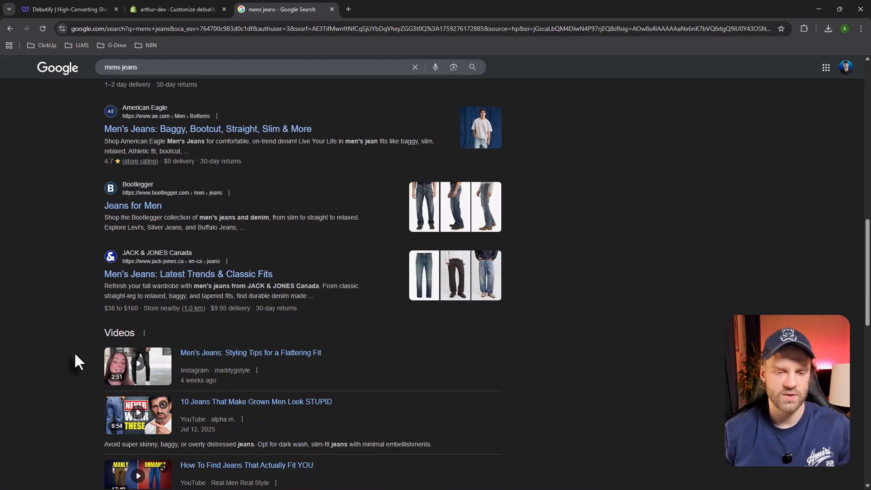
scroll(52, 372, down, 3)
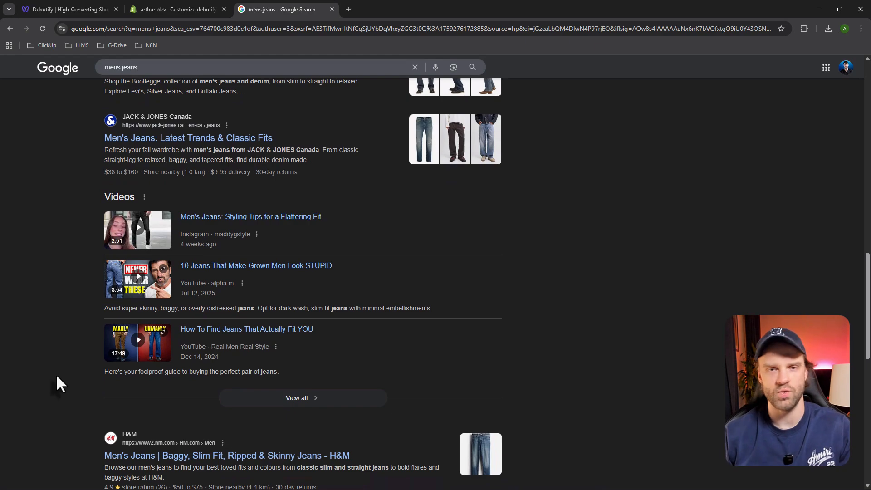
scroll(51, 377, down, 1)
scroll(61, 383, up, 7)
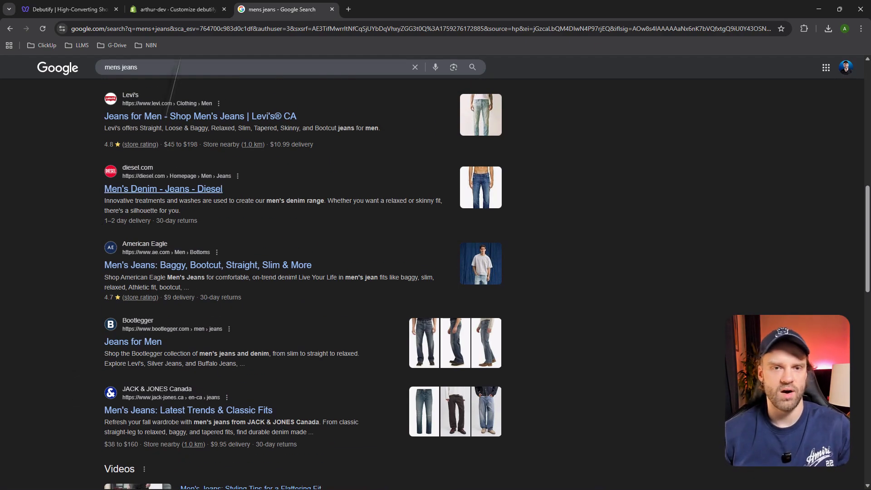
Switch to the Shopify admin and review the Social sharing image and SEO settings in the online store preferences
click(215, 8)
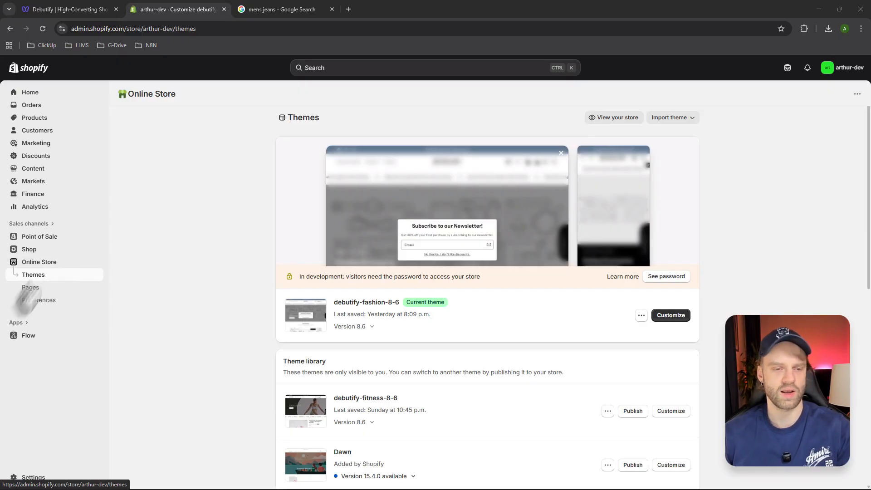
click(38, 301)
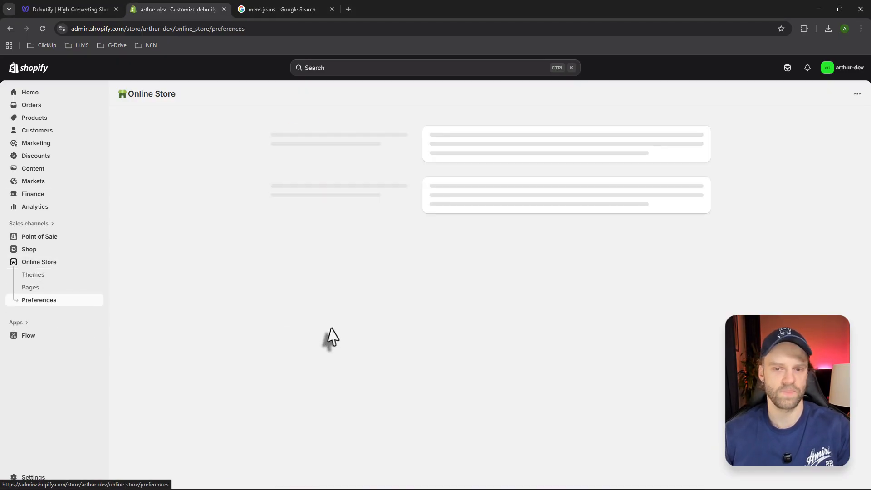
scroll(281, 317, down, 3)
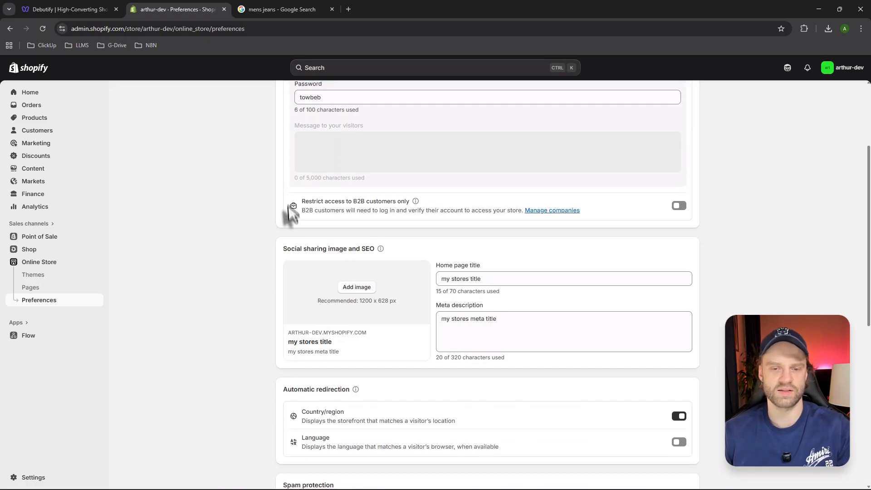
drag(287, 254, 374, 253)
click(293, 266)
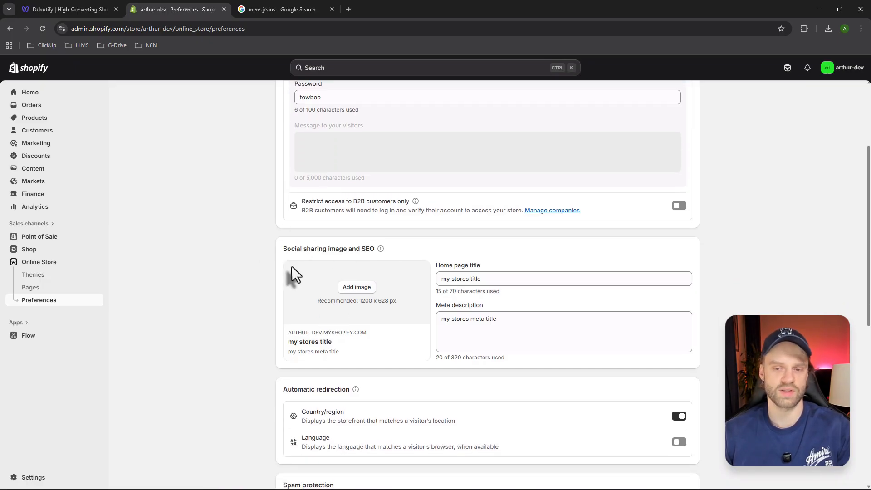
scroll(280, 257, up, 1)
scroll(280, 257, down, 1)
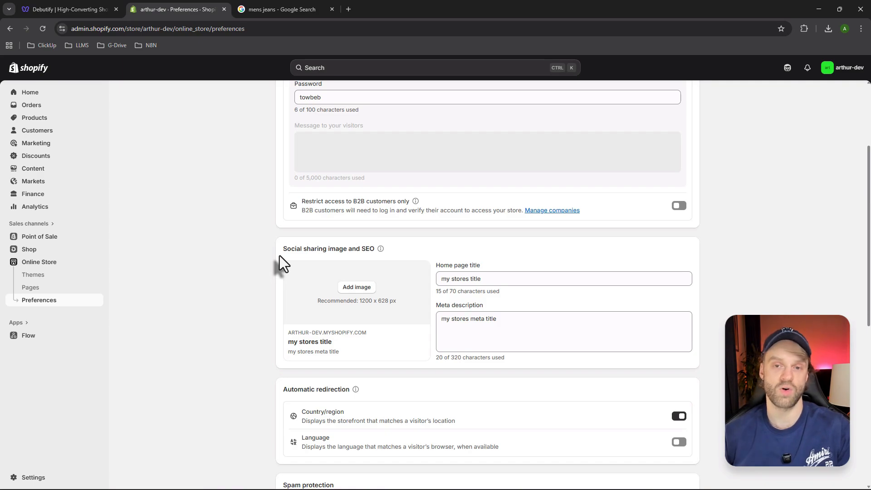
scroll(325, 255, up, 3)
scroll(263, 247, down, 7)
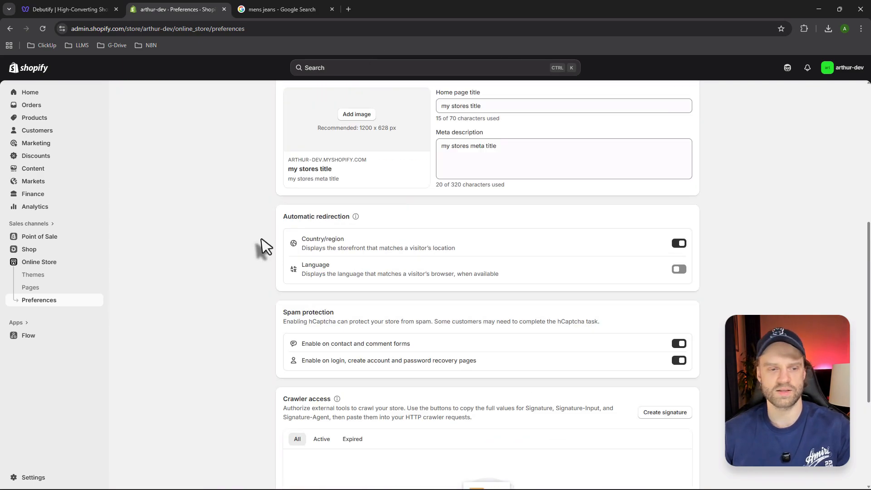
scroll(259, 249, up, 7)
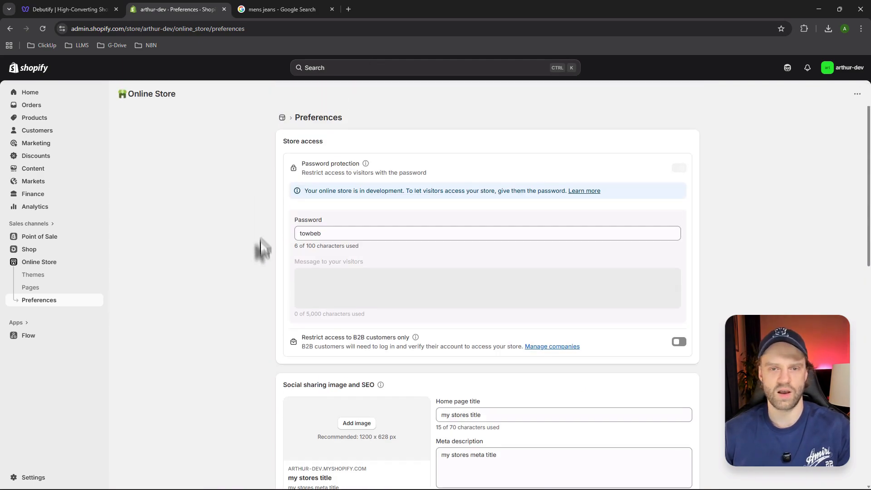
Preview the current theme debutify-fashion-8-6 from the Themes page and copy the storefront's URL
click(34, 275)
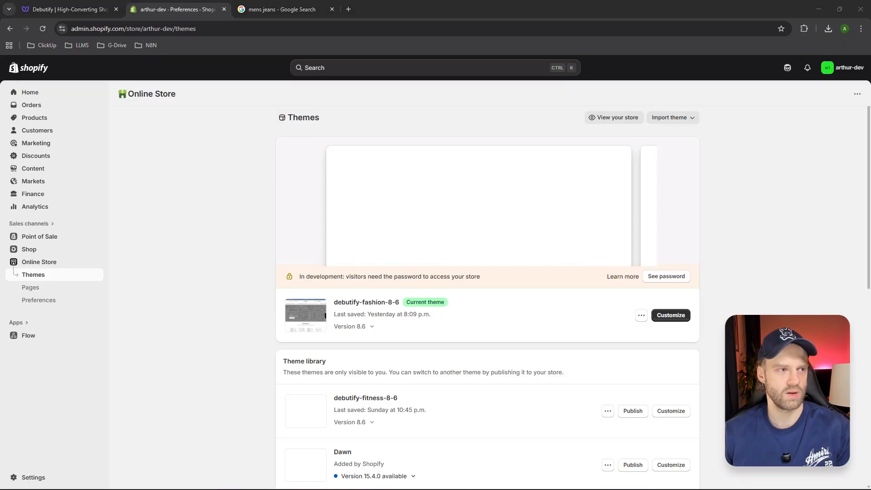
click(641, 315)
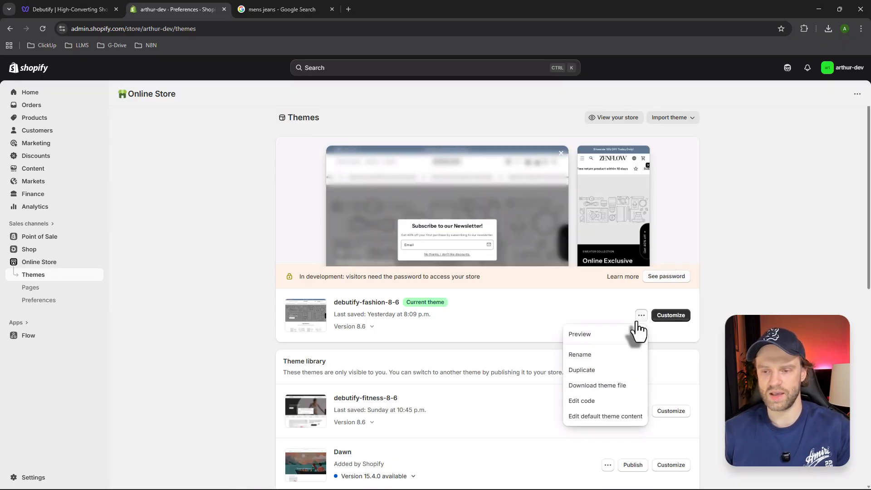
click(610, 334)
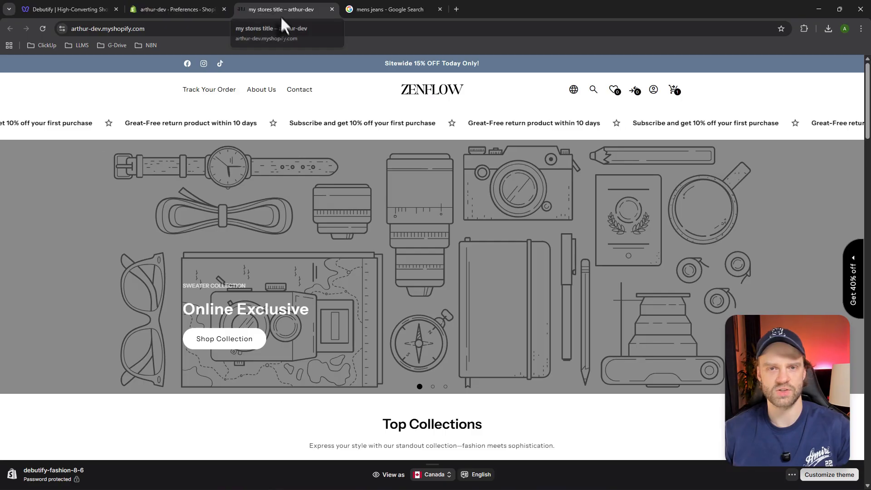
click(181, 30)
key(ctrl+c)
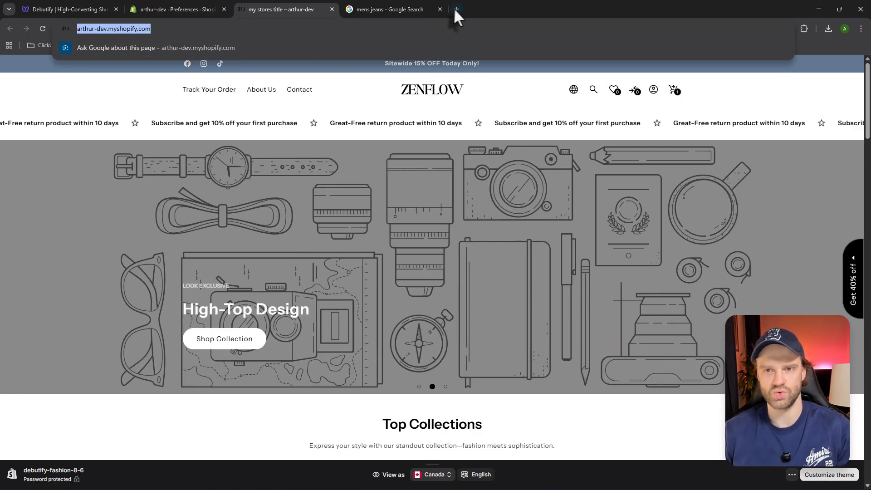
Search the web for "meta title preview" in a new browser tab
click(456, 8)
text(smetat)
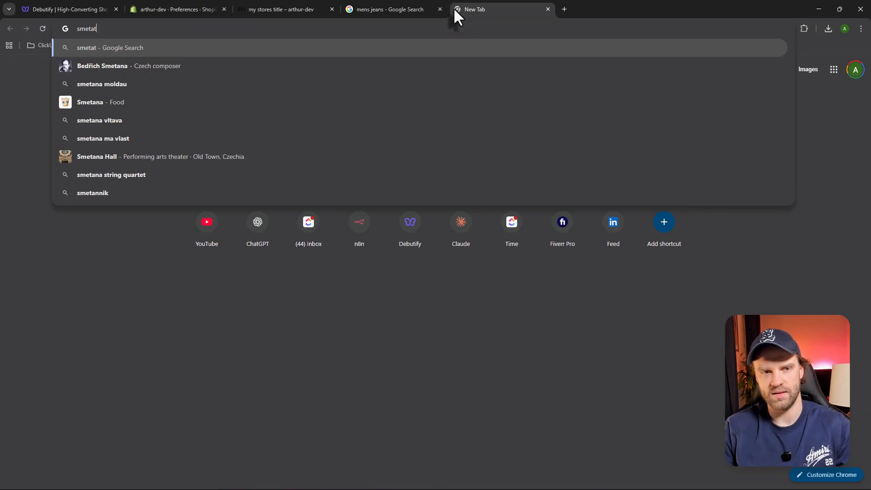
key(BackSpace)
key(BackSpace)
key(BackSpace)
key(BackSpace)
key(BackSpace)
key(BackSpace)
text(meta title preview)
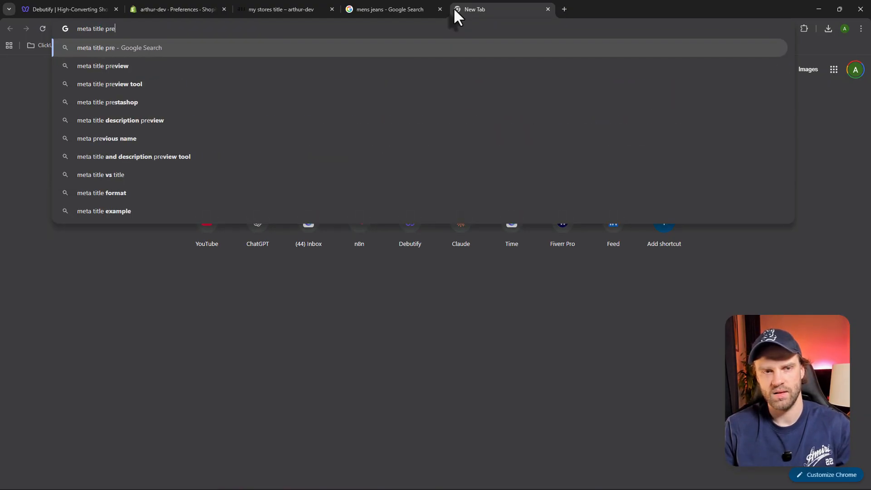
key(Return)
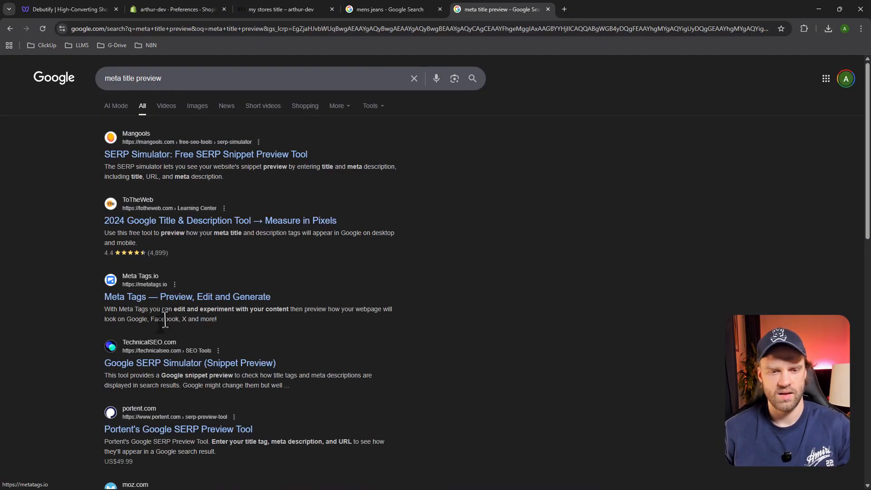
Open the Meta Tags site from the results and replace its example URL with the copied store URL
click(168, 298)
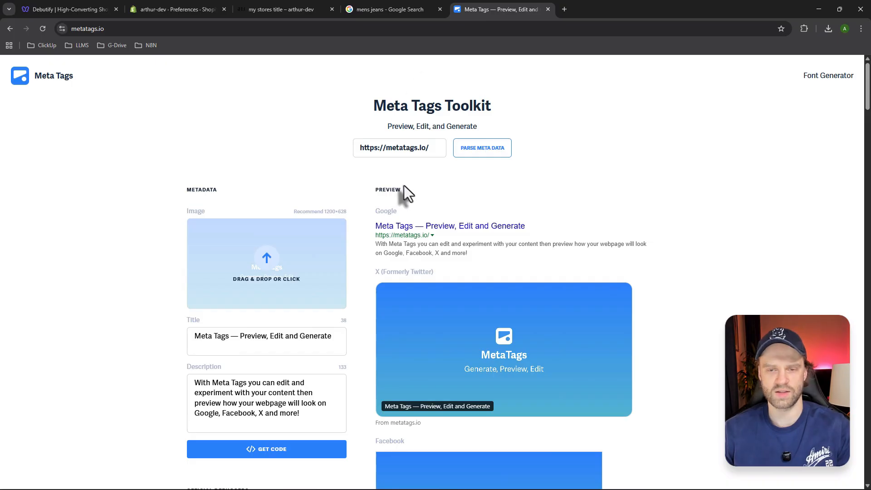
triple_click(407, 151)
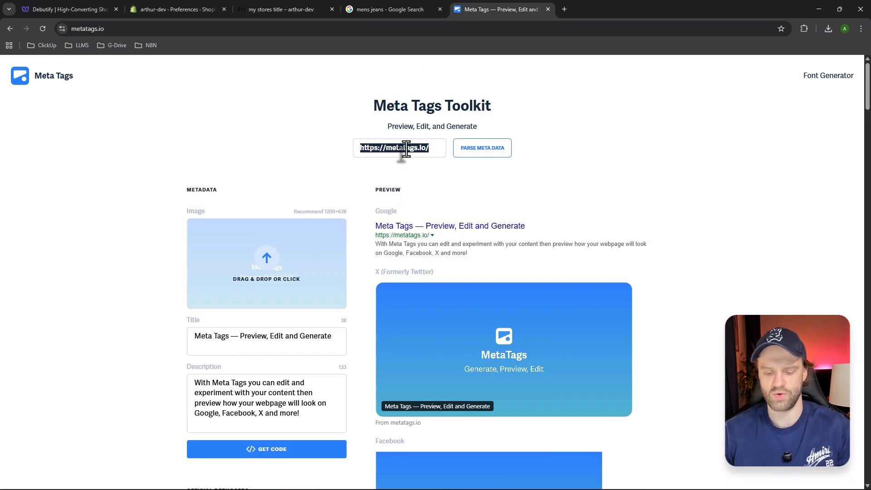
key(ctrl+v)
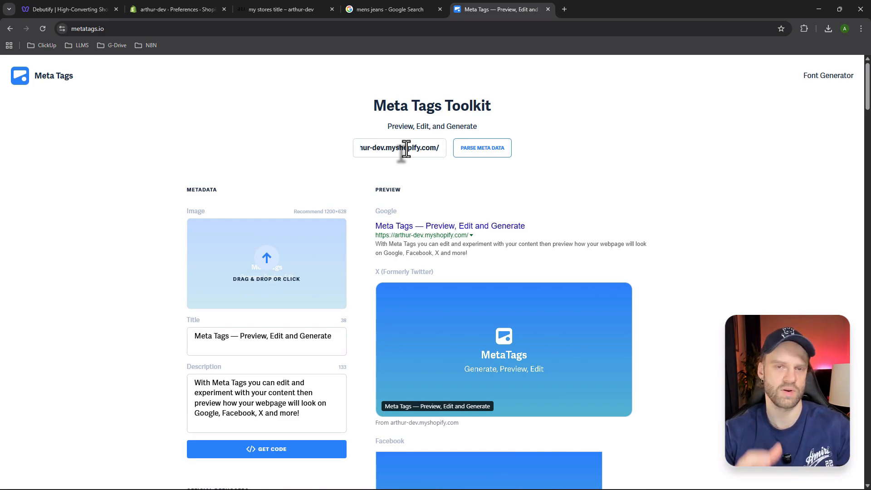
Go back to the mens jeans results and examine the Levi's listing's title and meta description
click(389, 10)
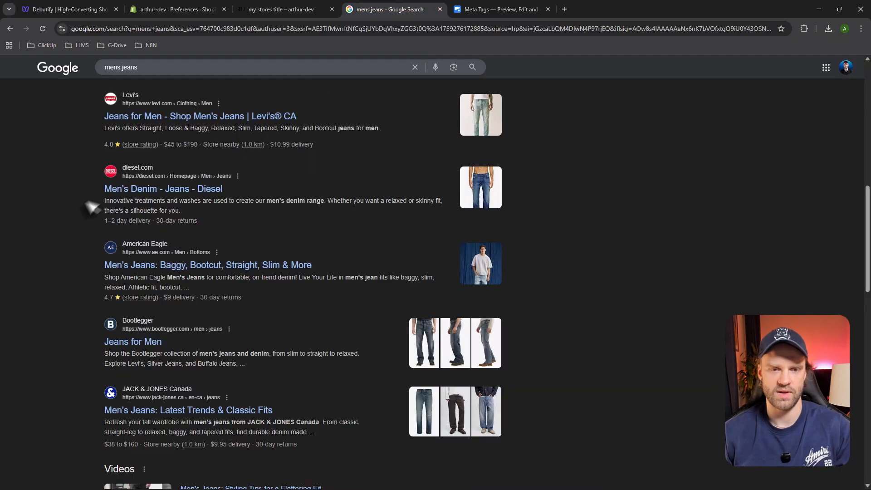
scroll(104, 213, up, 2)
drag(298, 207, 386, 225)
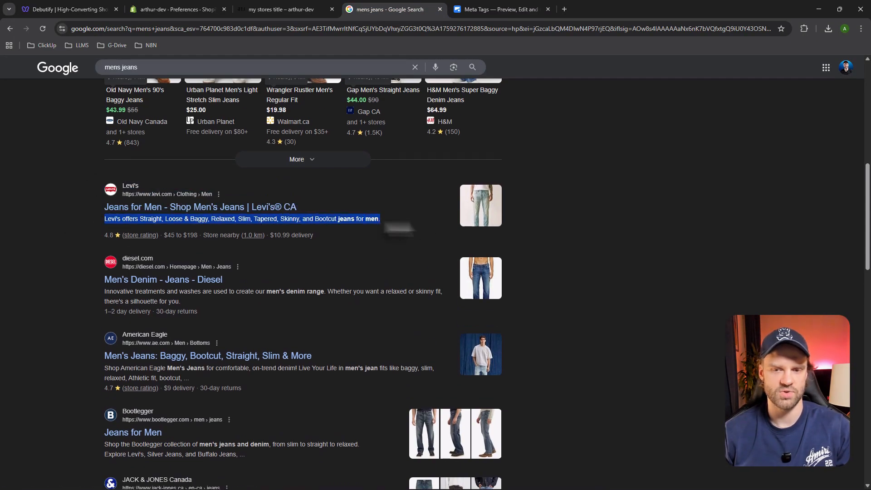
click(400, 229)
drag(75, 264, 341, 236)
click(84, 240)
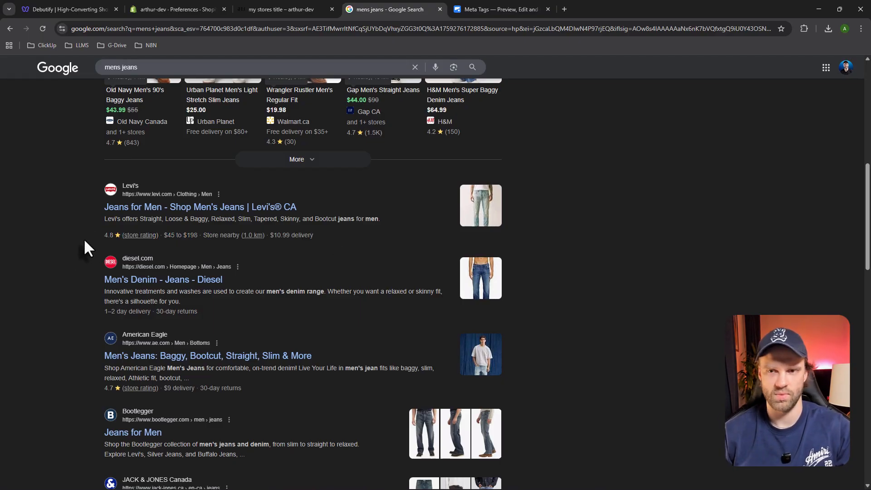
Return to the Meta Tags toolkit, parse the store URL's metadata and review the Google and social previews
click(508, 9)
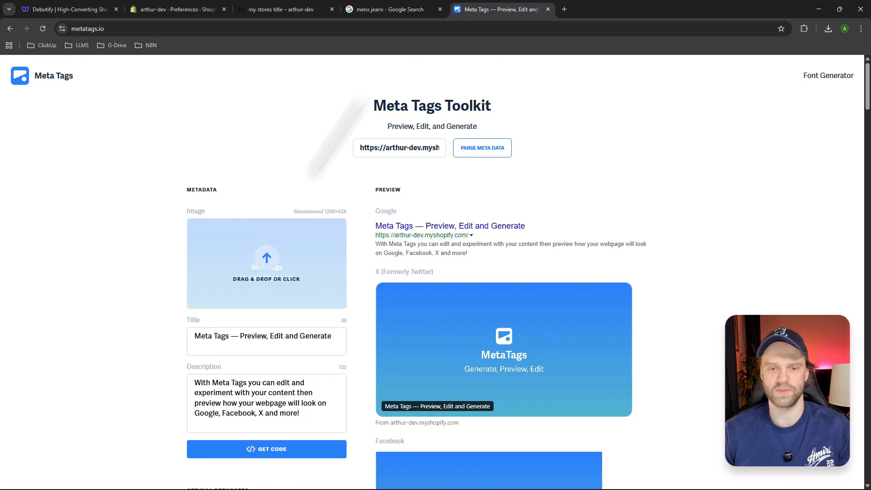
click(480, 154)
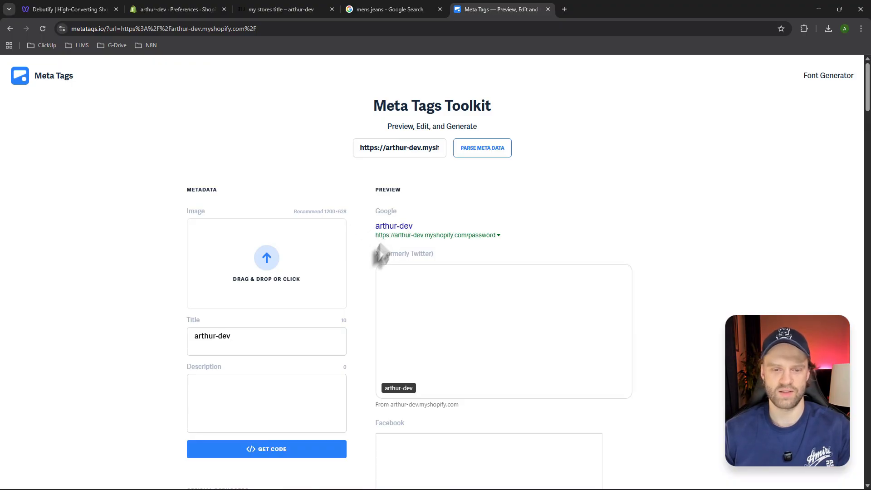
scroll(321, 321, down, 1)
scroll(152, 382, down, 1)
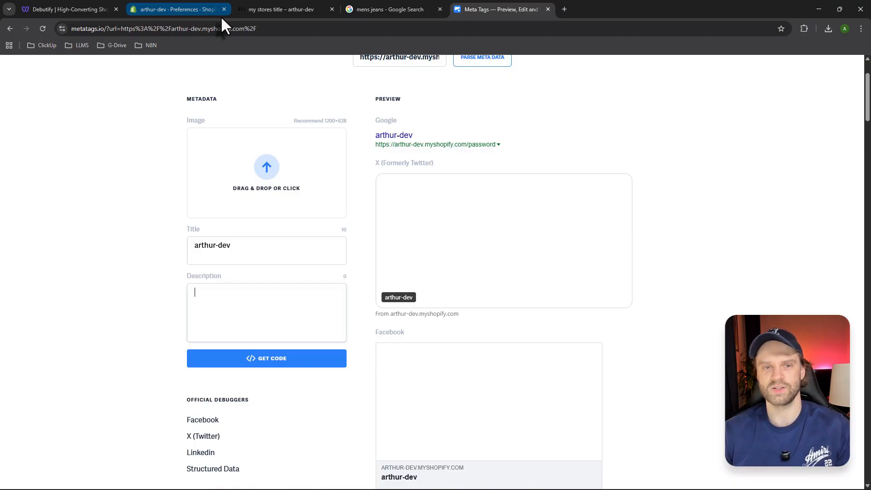
Return to the Shopify admin and open the online store preferences at the social sharing image and SEO section
click(198, 9)
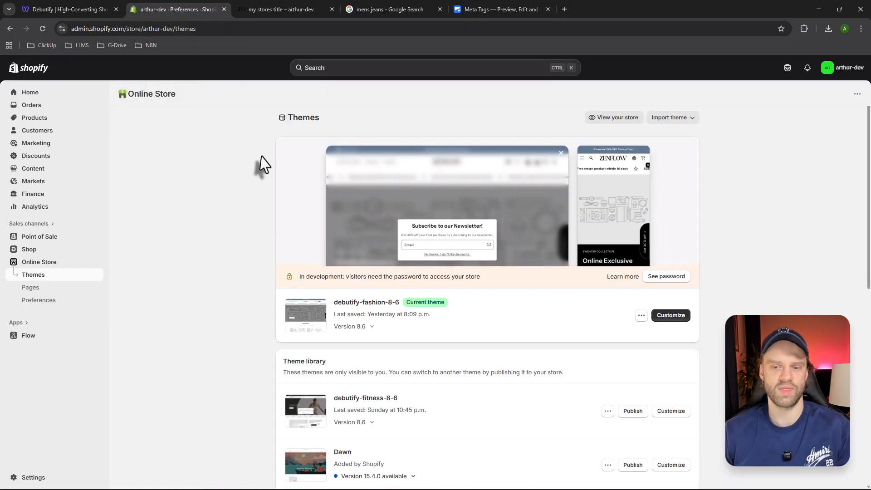
click(49, 302)
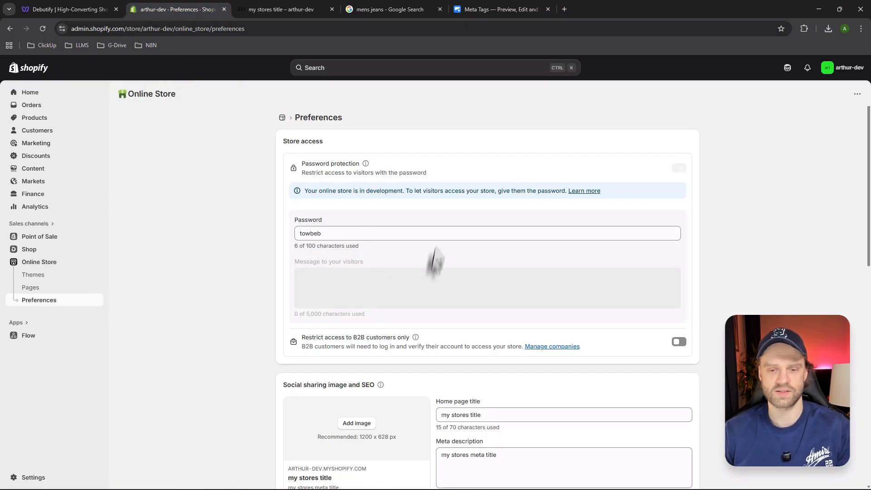
scroll(435, 263, down, 2)
scroll(481, 384, up, 1)
scroll(481, 382, down, 1)
Replace the home page title with "ZENFLOW Yoga – Premium Non-Slip Yoga Mats & Mindful Essentials." and save the change
triple_click(491, 324)
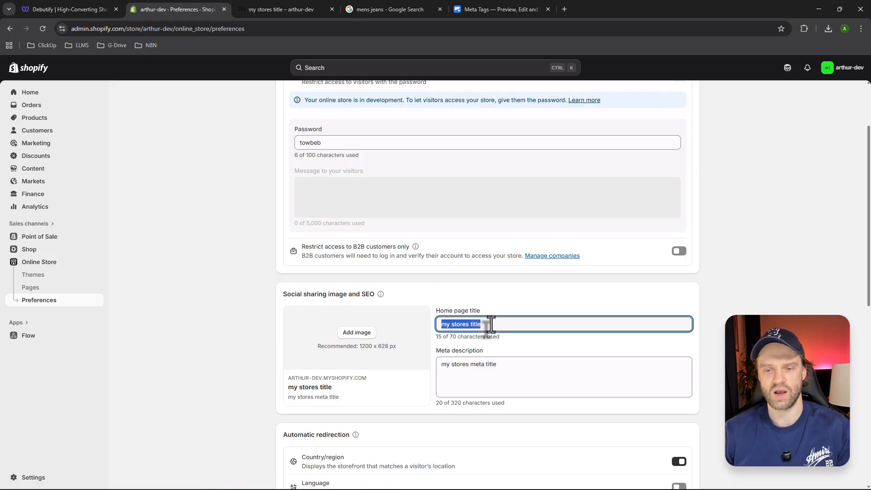
scroll(491, 324, down, 2)
key(BackSpace)
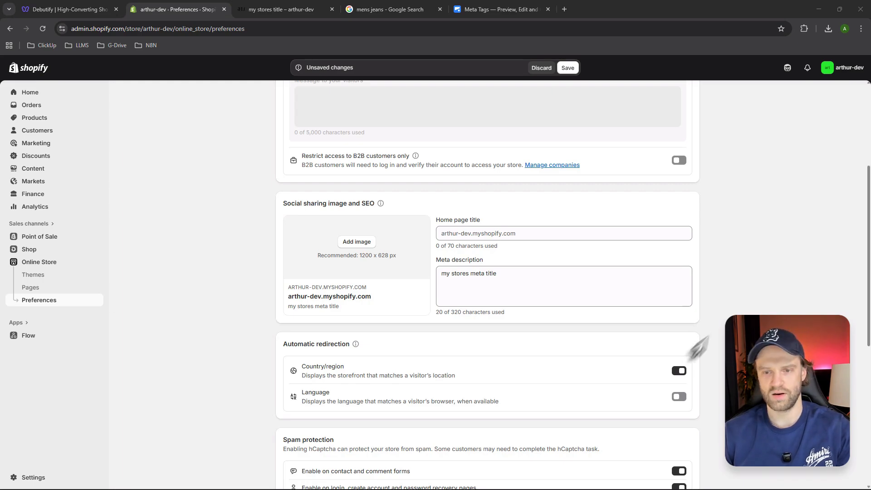
click(451, 234)
text(ZENFLOW Yoga – Premium Non-Slip Yoga Mats & Mindful Essentials.)
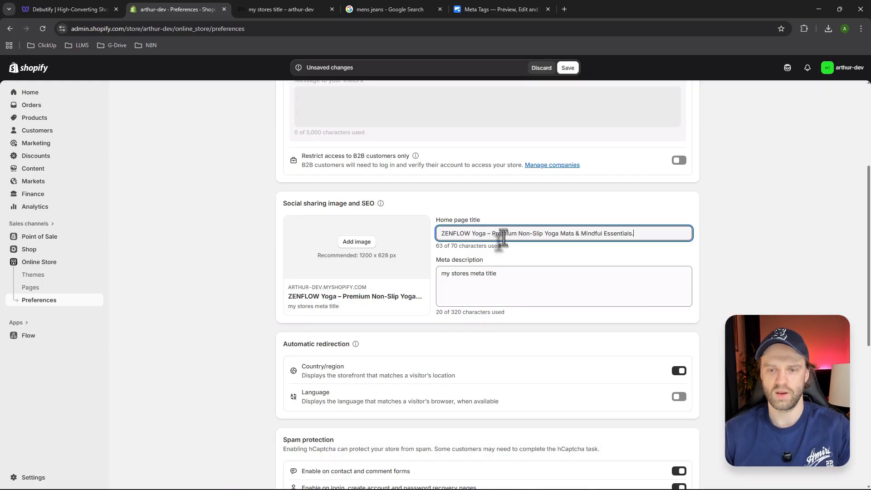
click(520, 262)
click(567, 68)
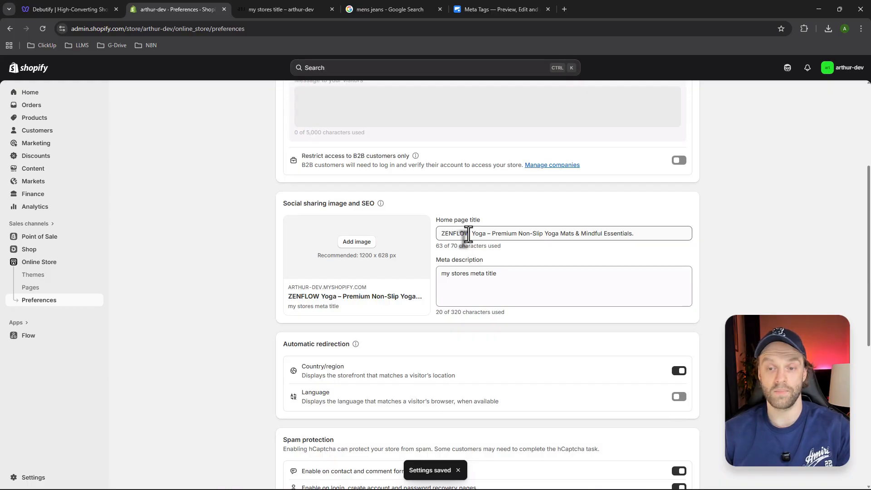
Examine the brand name, the word "Yoga" and the product keywords in the home page title
drag(469, 235, 430, 245)
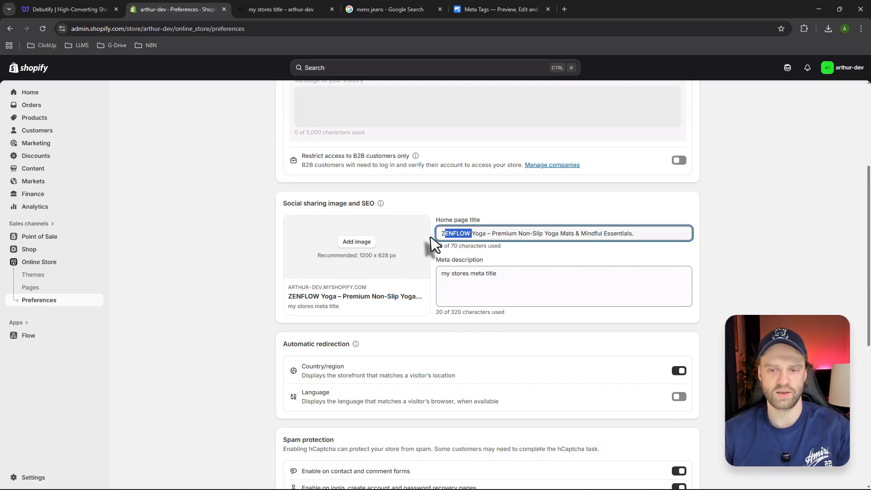
click(470, 235)
drag(471, 234, 487, 233)
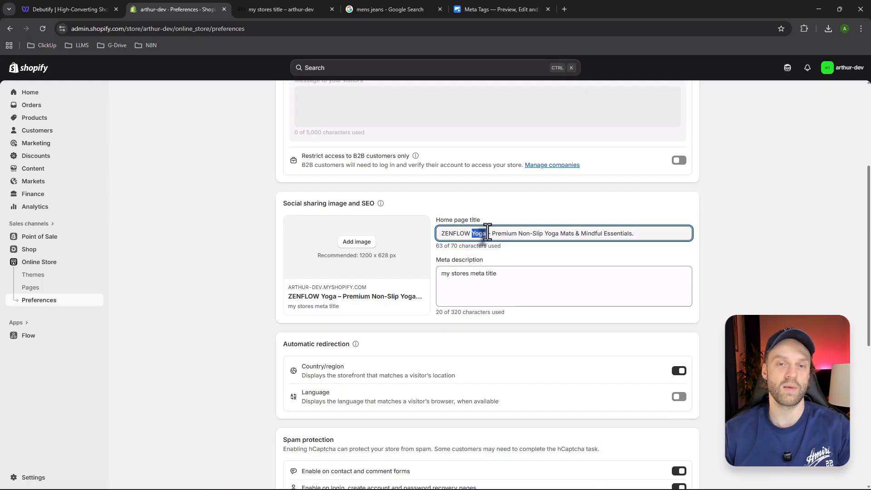
click(443, 235)
drag(443, 234, 470, 234)
click(464, 233)
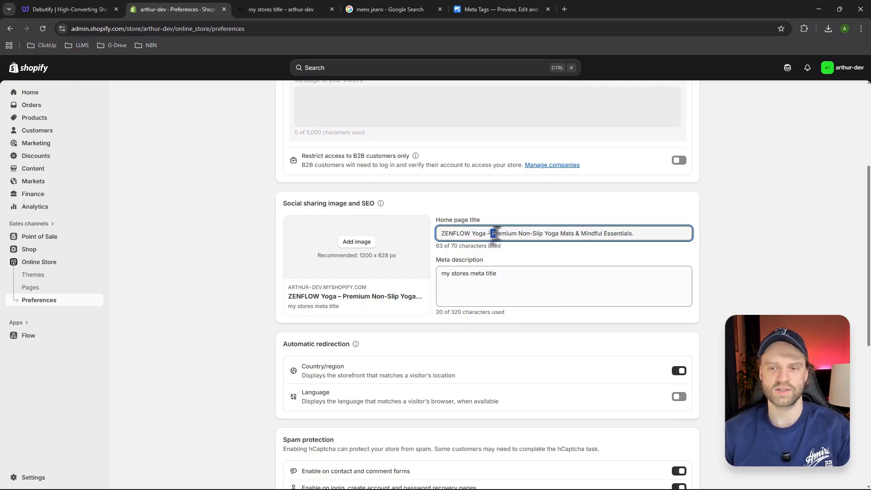
drag(492, 234, 582, 238)
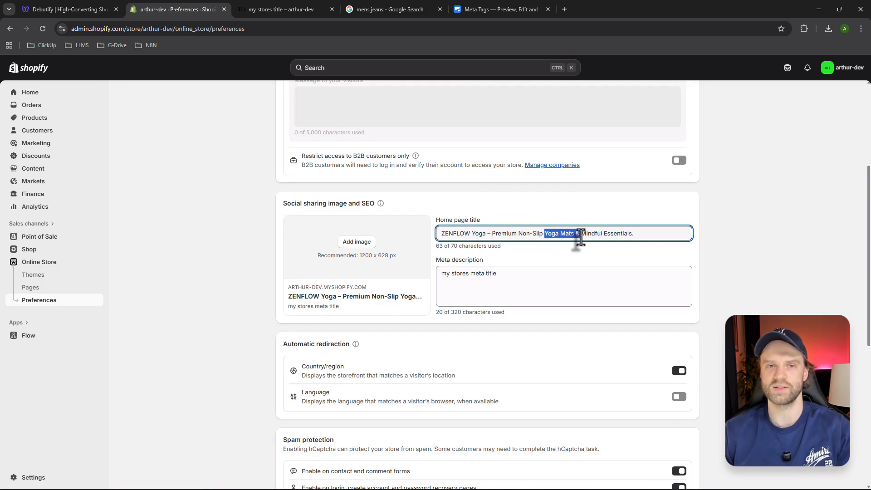
click(595, 235)
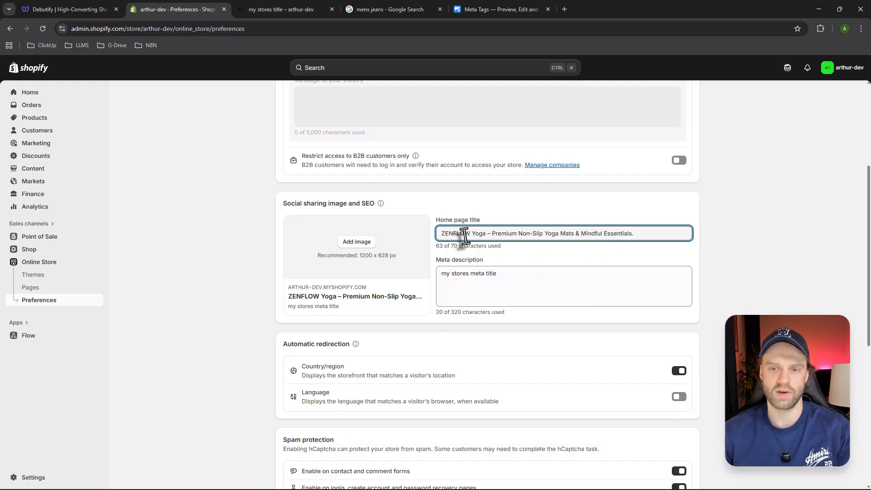
Review how the home page title is structured, from the brand and niche to the "Premium Non-Slip Yoga Mats" phrase
drag(441, 233, 492, 235)
click(507, 233)
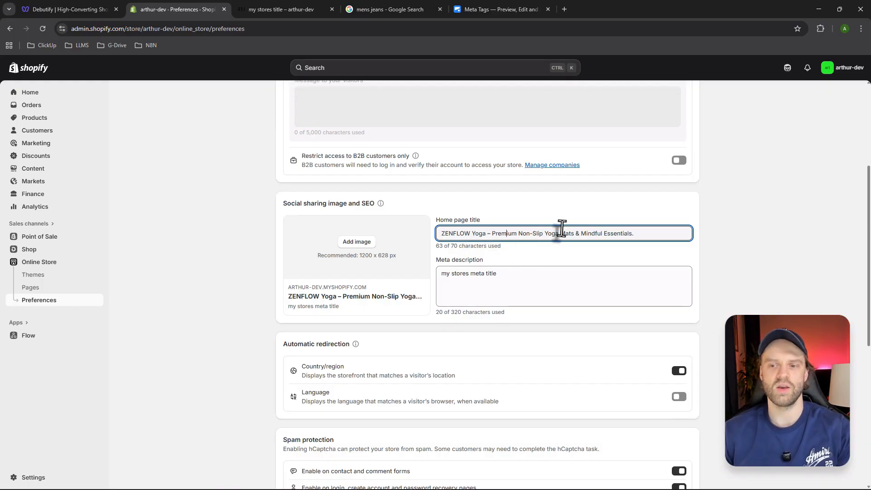
click(590, 234)
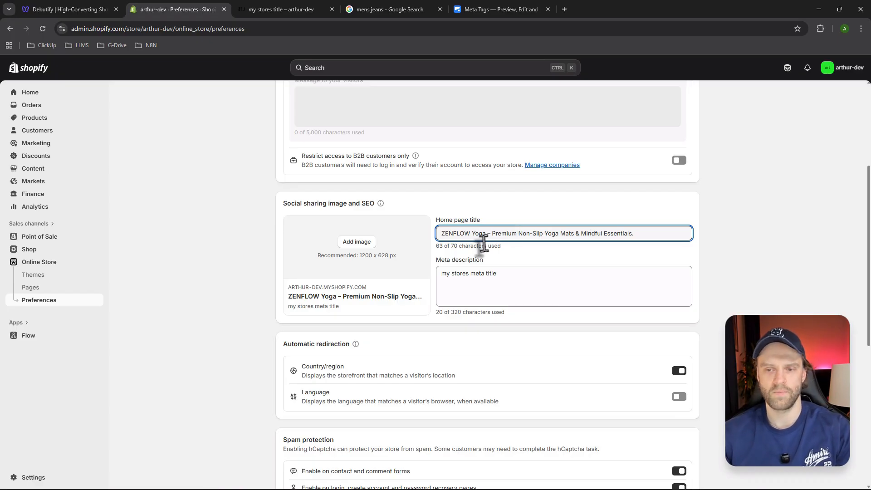
drag(490, 234, 522, 237)
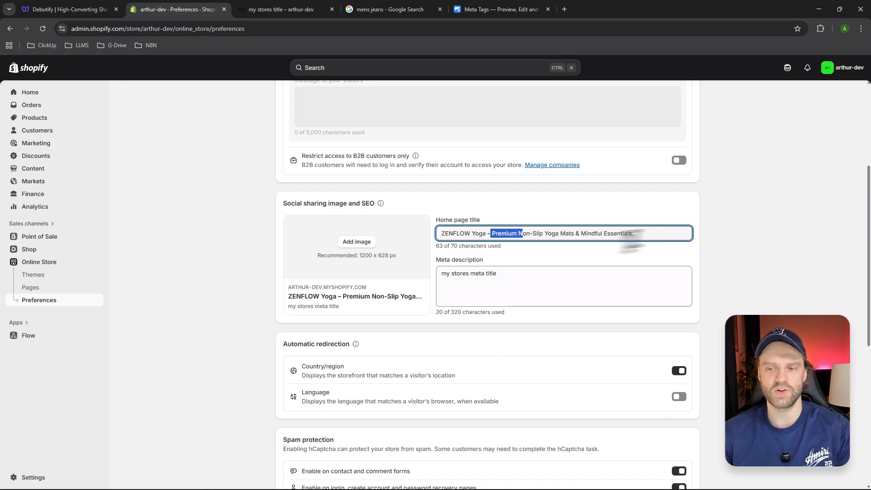
click(627, 234)
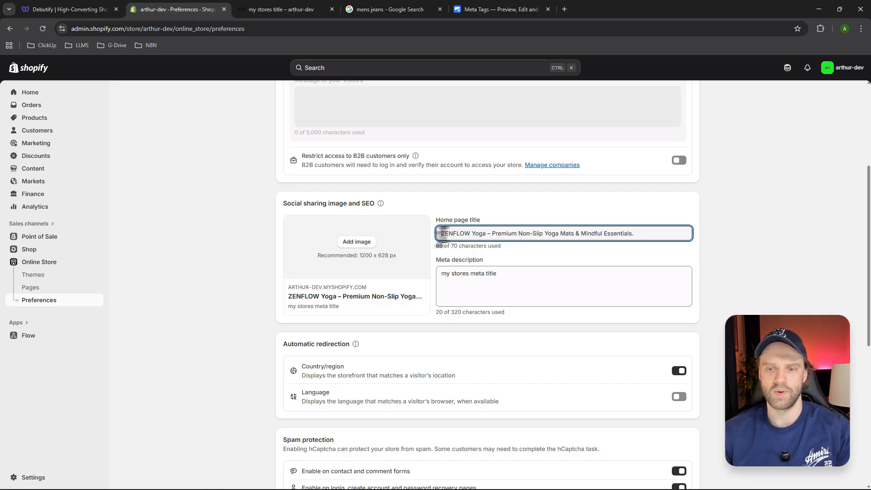
click(491, 234)
double_click(479, 234)
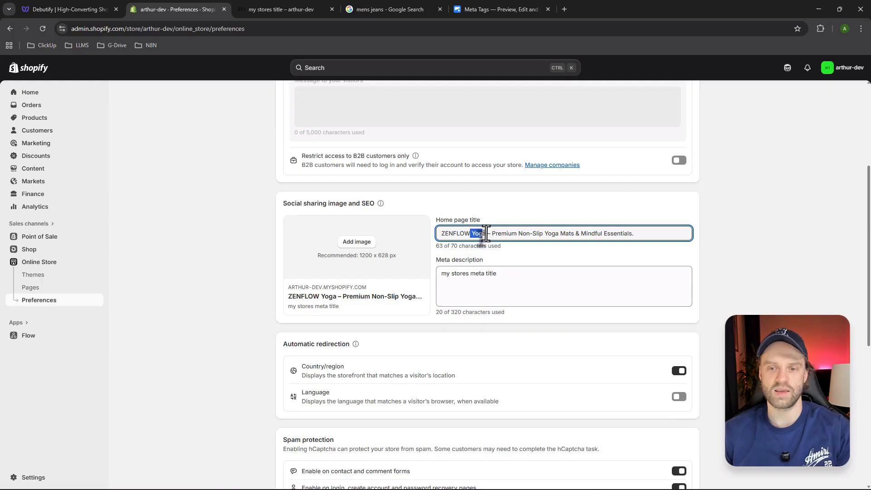
click(531, 255)
drag(544, 233, 572, 235)
click(637, 234)
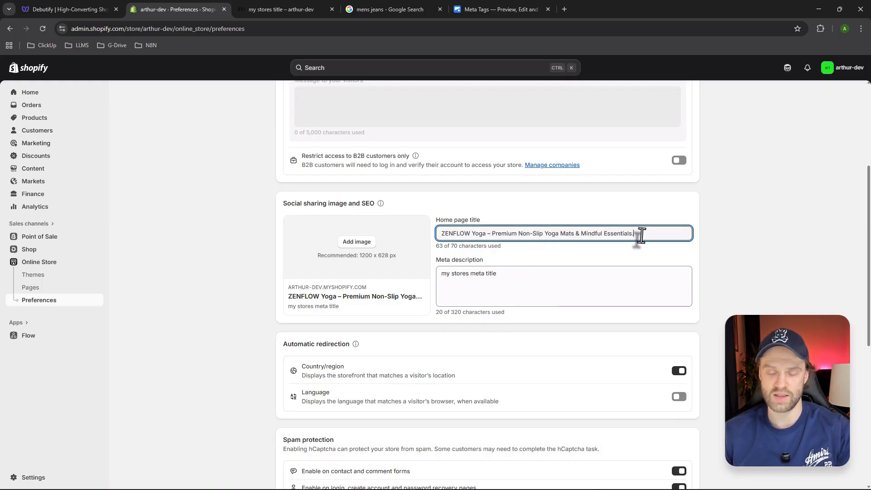
click(574, 260)
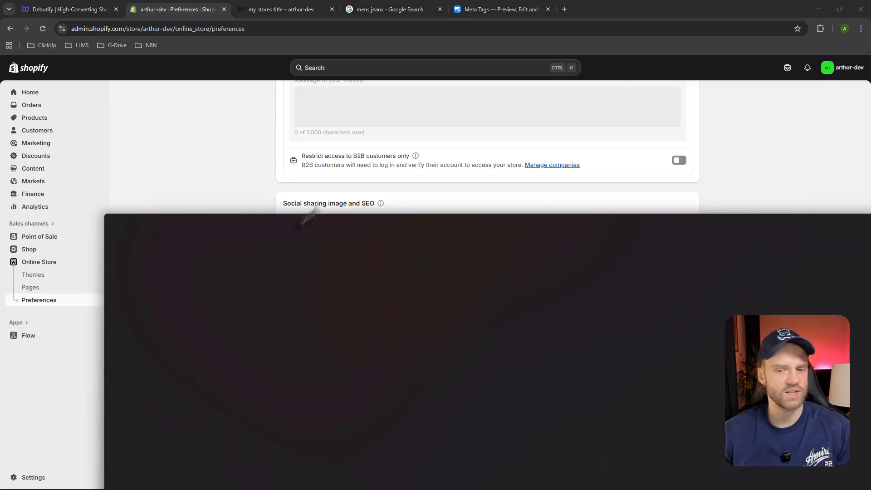
Bring up the Shopify SEO Optimization Guide in Google Docs and read its home page title recommendation
drag(305, 216, 143, 91)
drag(260, 80, 225, 17)
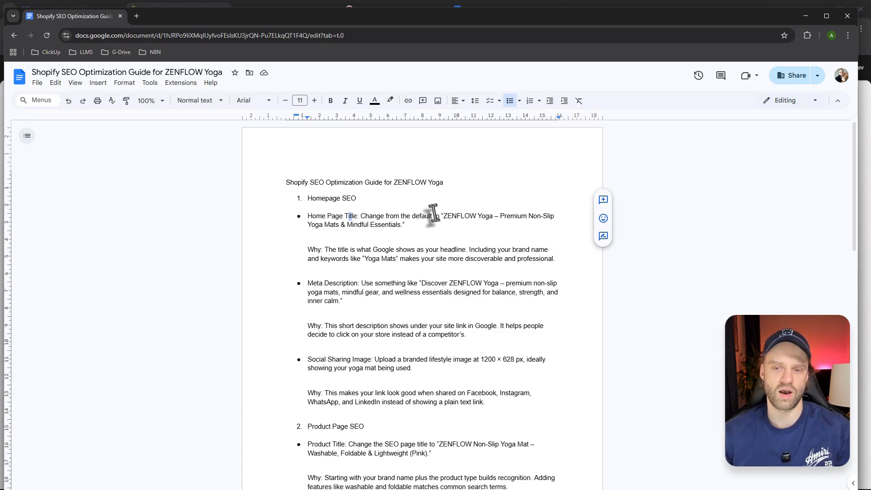
drag(307, 215, 486, 216)
click(456, 229)
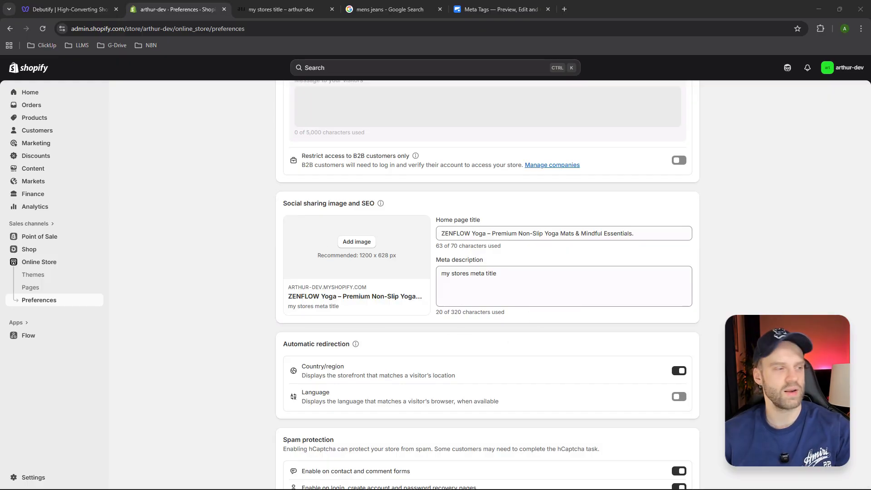
Set the meta description to "Discover ZENFLOW Yoga – premium non-slip yoga mats, mindful gear, and wellness essentials designed for balance, strength, and inner calm." and save it
click(440, 277)
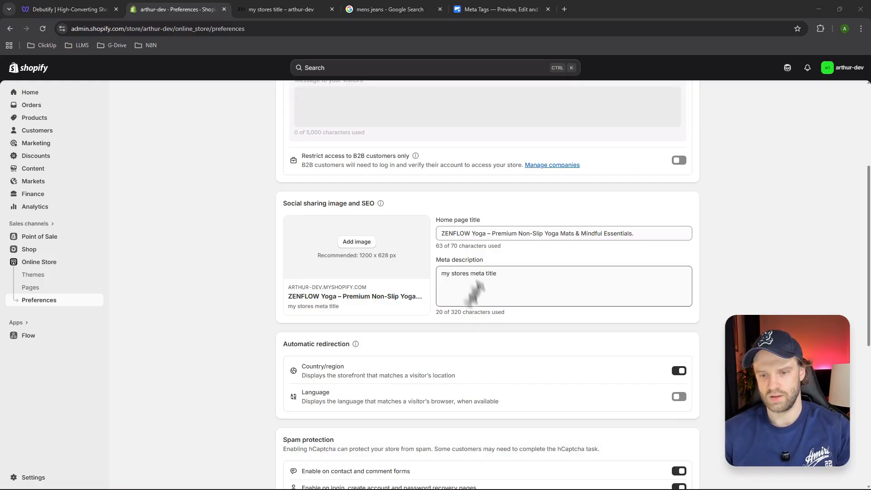
click(469, 274)
text(Discover ZENFLOW Yoga – premium non-slip yoga mats, mindful gear, and wellness essentials designed for balance, strength, and inner calm)
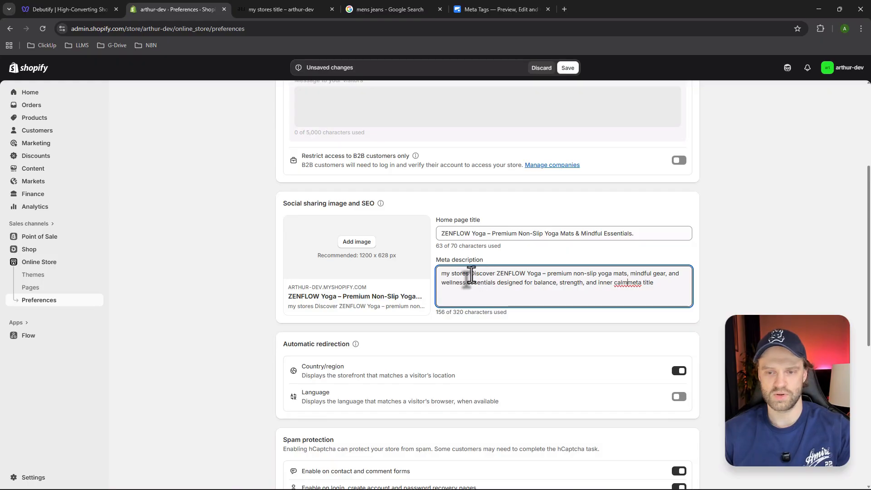
drag(470, 275, 431, 278)
key(BackSpace)
drag(628, 282, 607, 284)
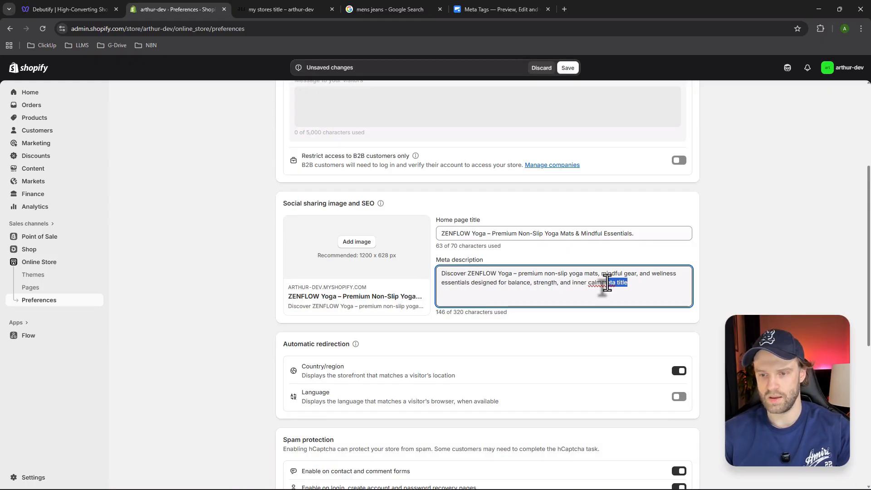
click(640, 279)
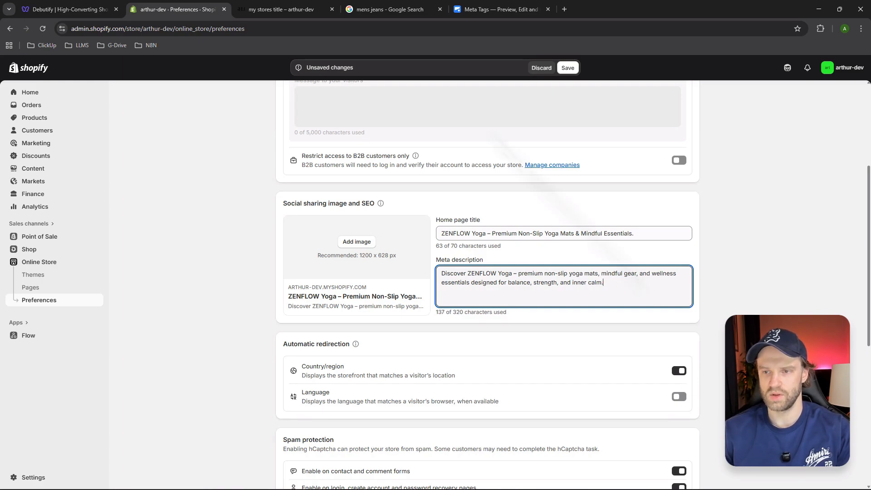
click(567, 68)
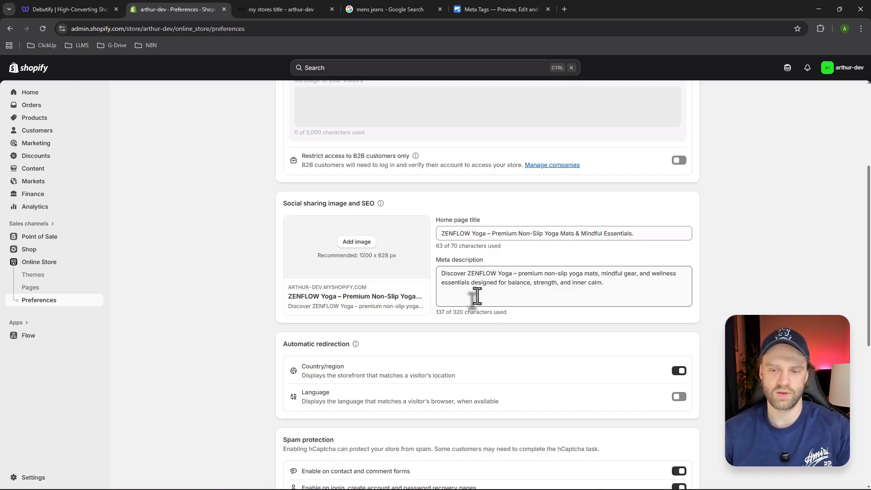
Examine the meta description's brand name, product keywords and benefit wording through to its last sentence part
drag(468, 273, 518, 274)
key(Right)
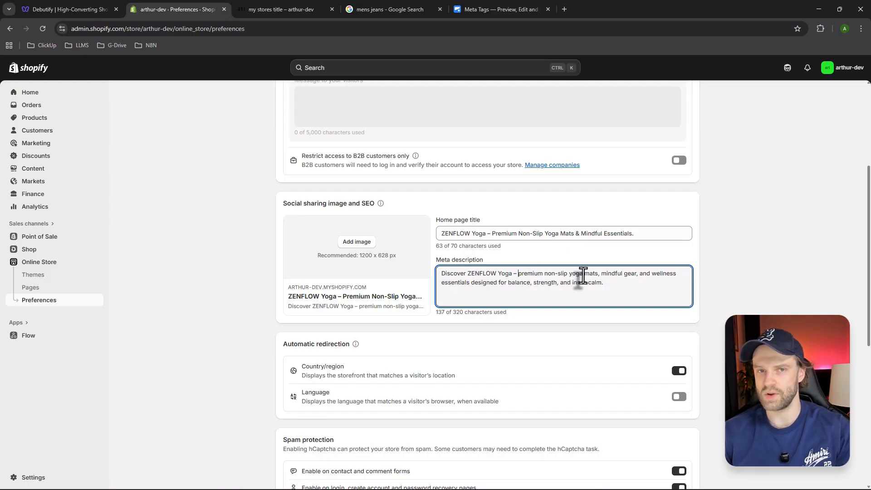
double_click(612, 273)
click(593, 296)
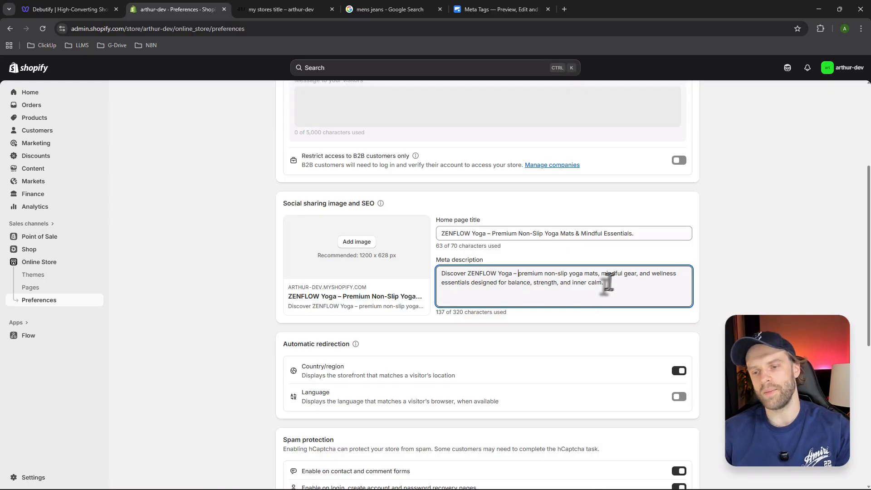
drag(605, 282, 376, 279)
drag(490, 282, 609, 283)
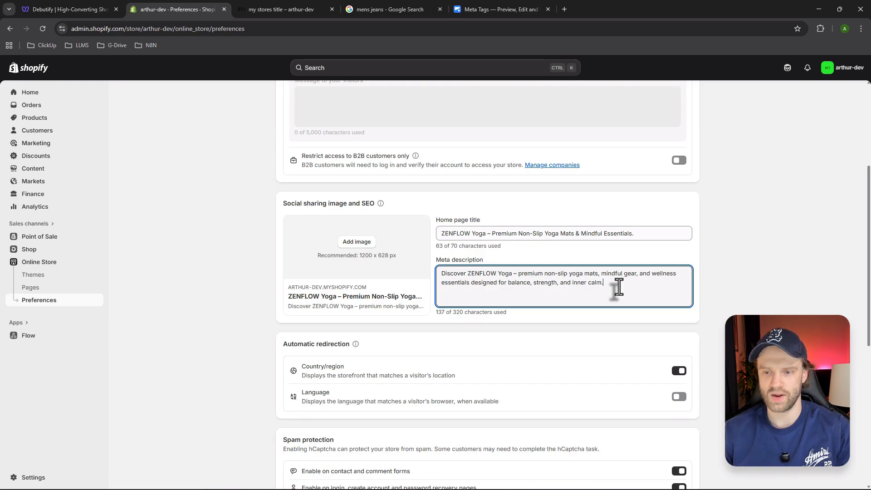
drag(605, 282, 439, 272)
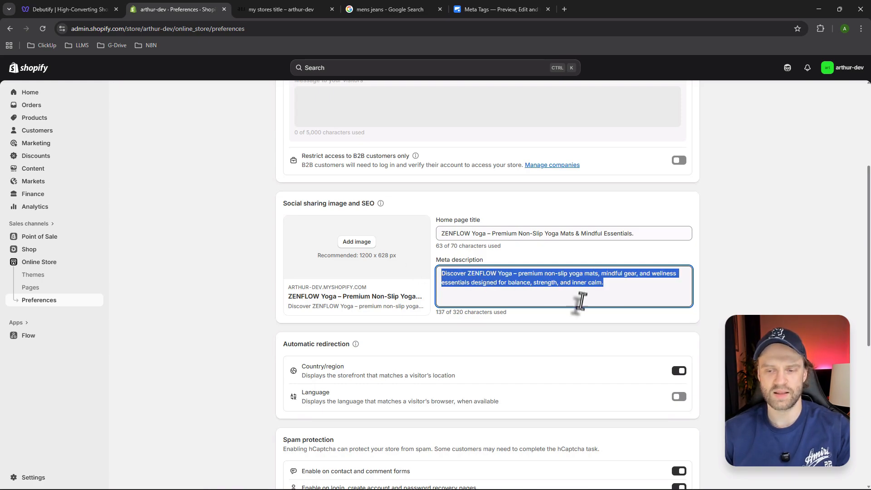
click(608, 291)
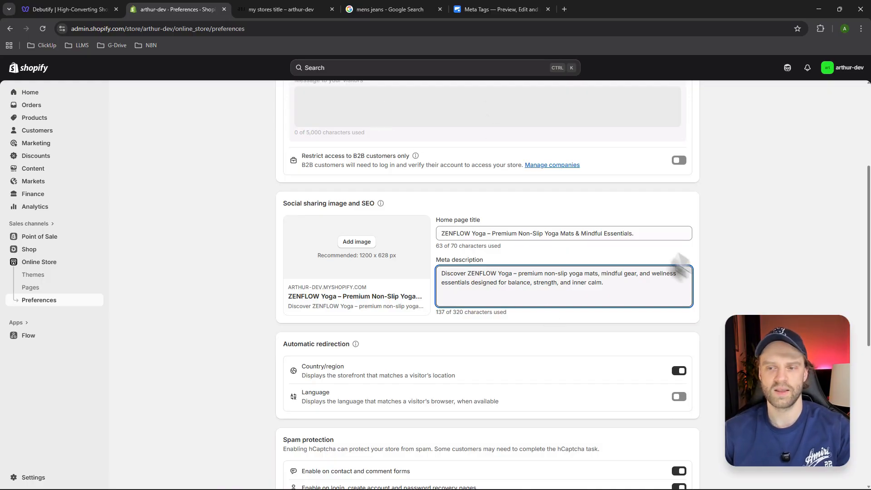
Review the full home page title together with the meta description beneath it
drag(649, 233, 402, 233)
click(556, 278)
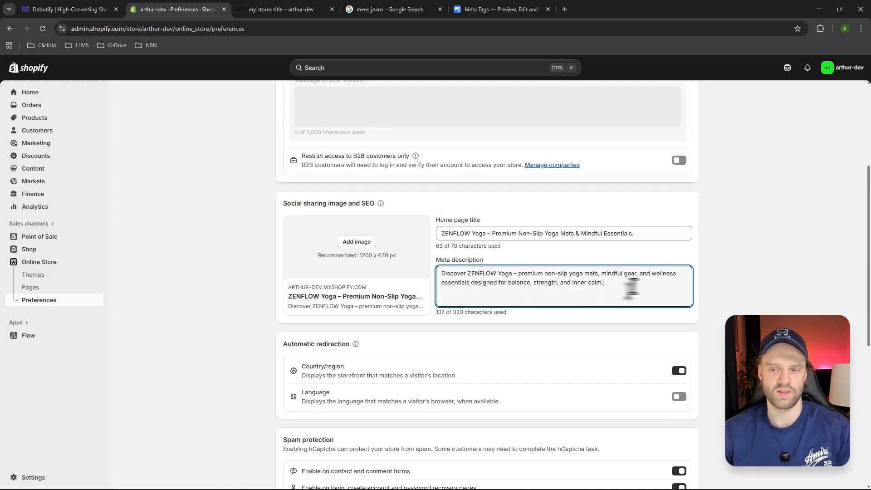
triple_click(583, 301)
click(592, 308)
click(614, 285)
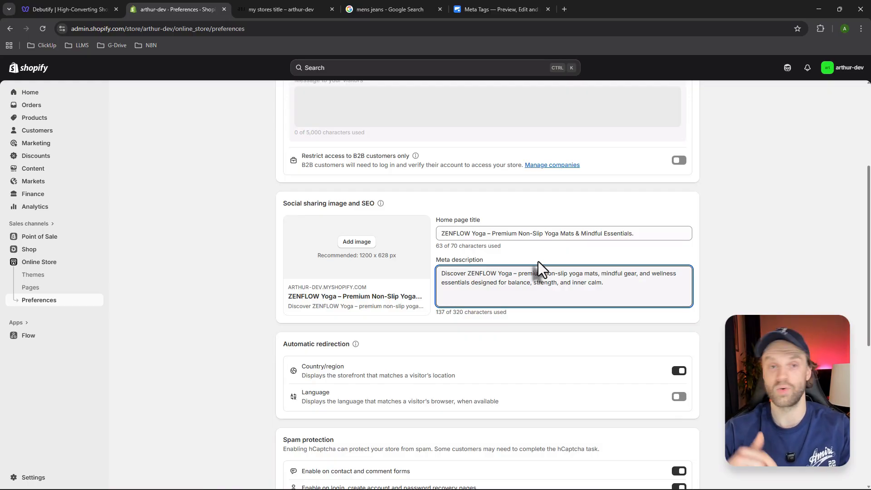
Switch to the Google results for mens jeans and search for "levis jeans" instead
click(391, 9)
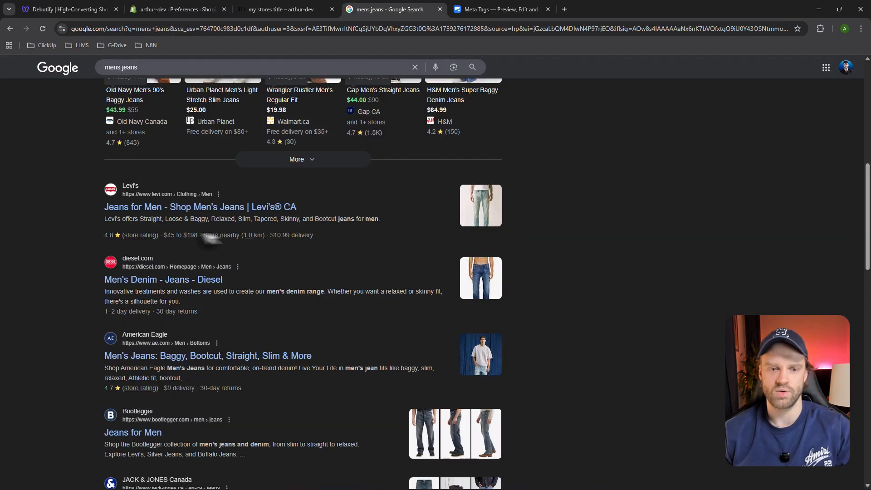
scroll(152, 259, down, 10)
scroll(136, 136, up, 20)
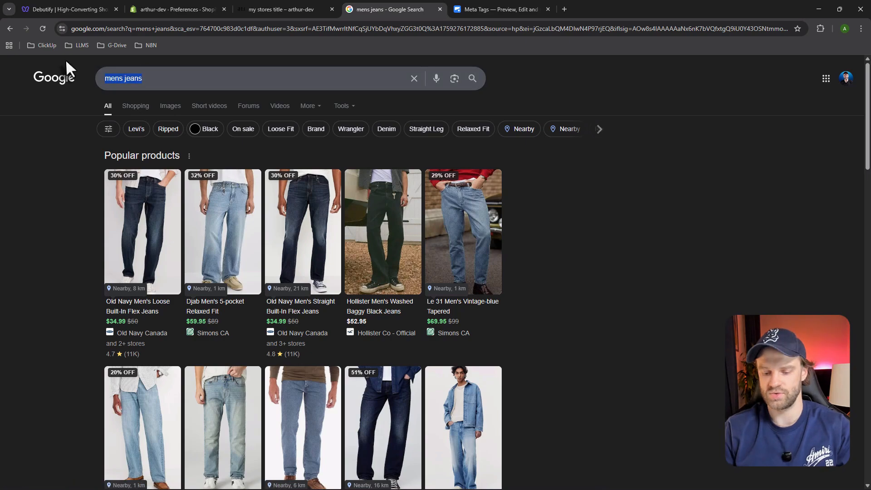
text(levis jeans)
key(Return)
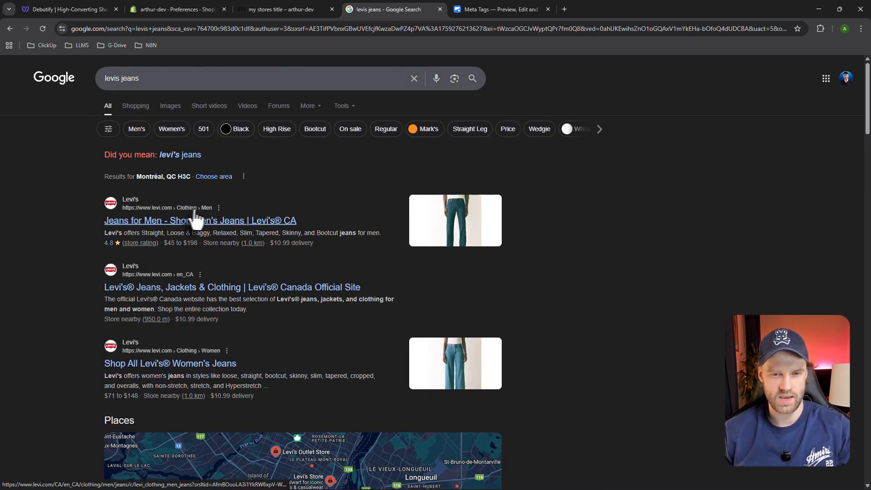
Examine the full meta description of the Levi's Canada Official Site result, from its opening wording to the closing call to action
drag(94, 300, 265, 321)
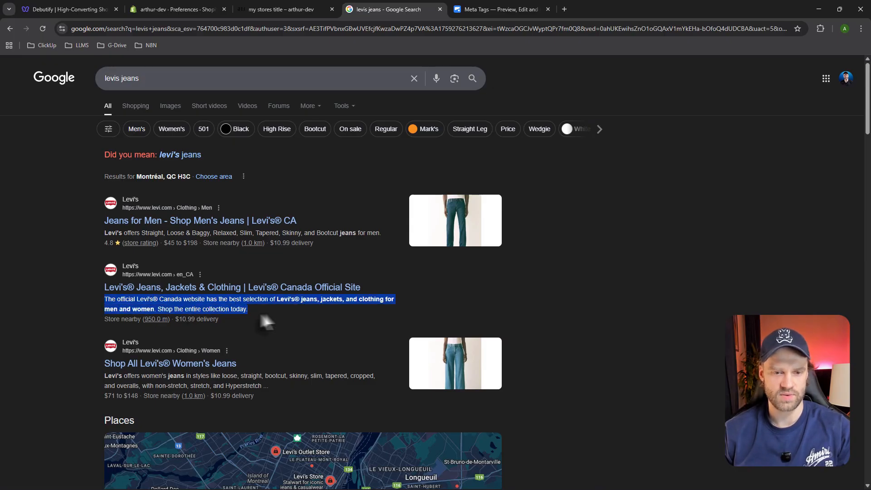
click(104, 302)
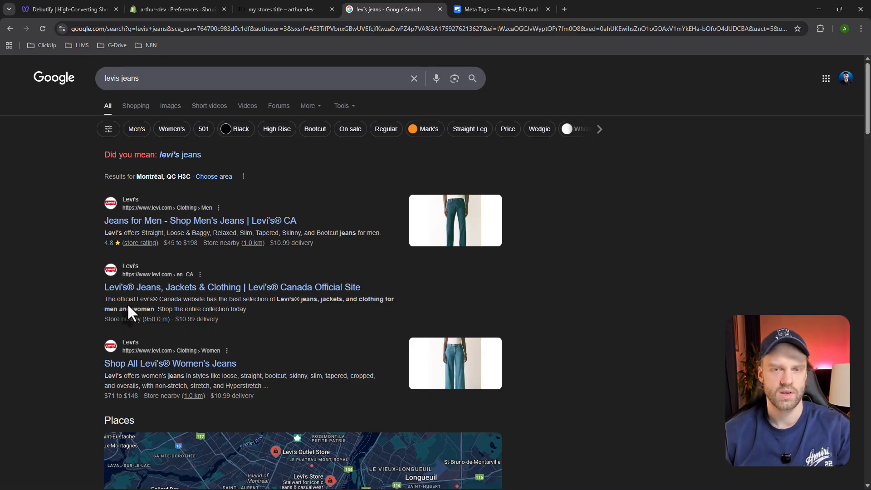
drag(104, 300, 240, 309)
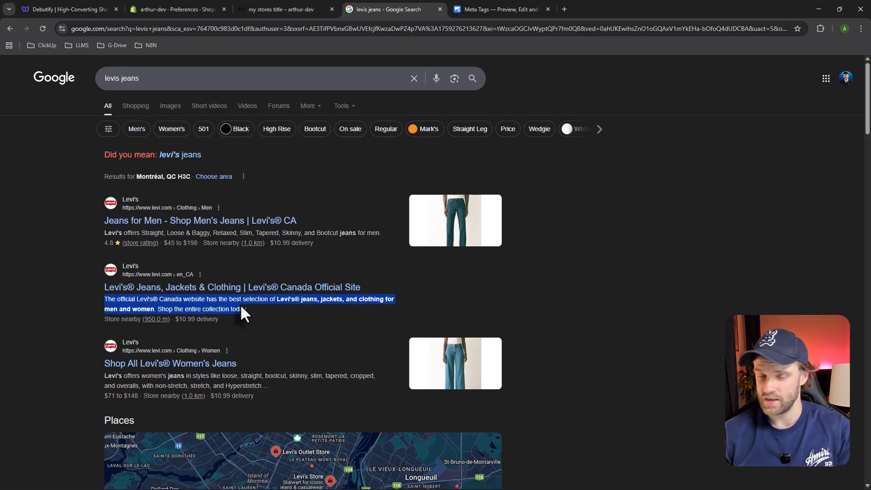
click(241, 306)
drag(104, 299, 137, 300)
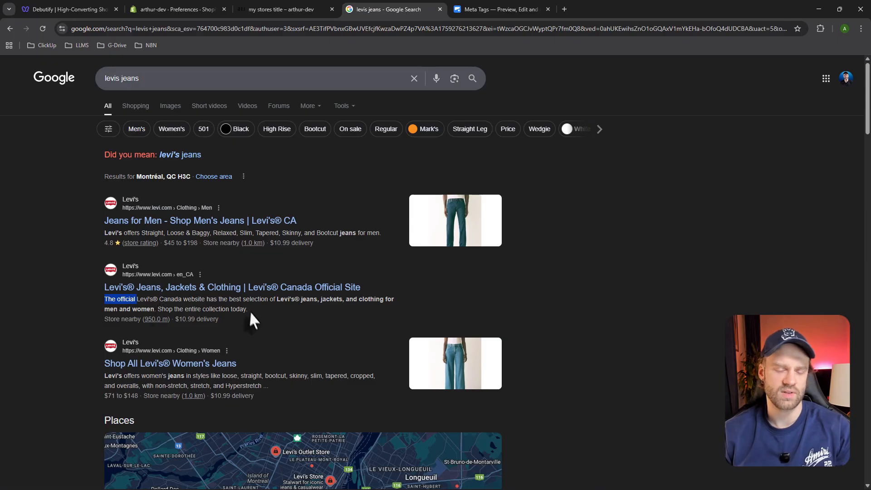
drag(276, 300, 251, 312)
click(124, 310)
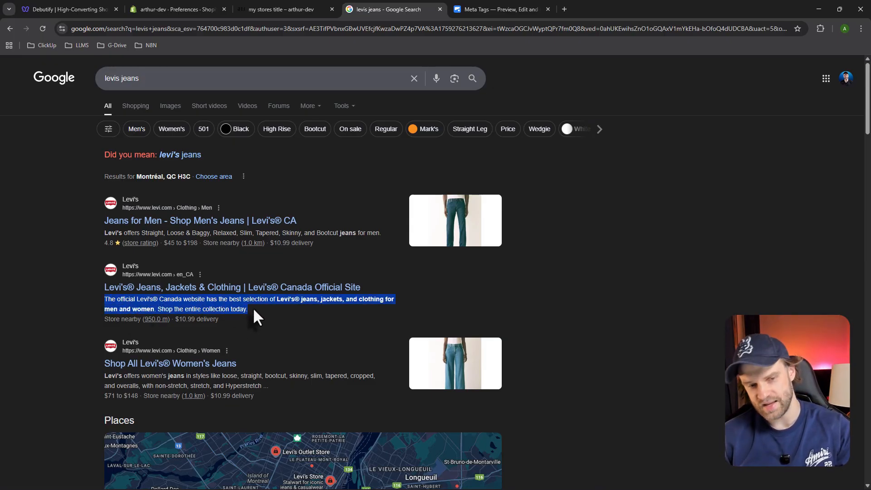
click(99, 293)
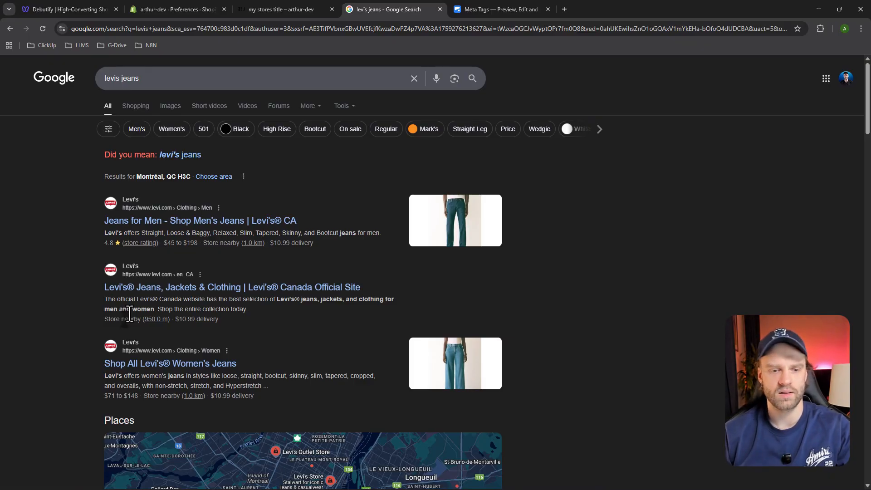
drag(108, 298, 168, 302)
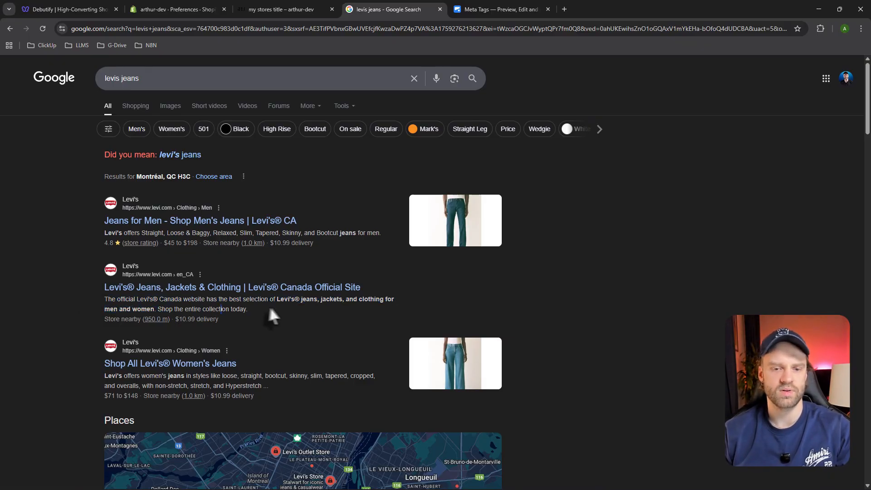
drag(268, 304, 78, 302)
click(125, 303)
click(254, 314)
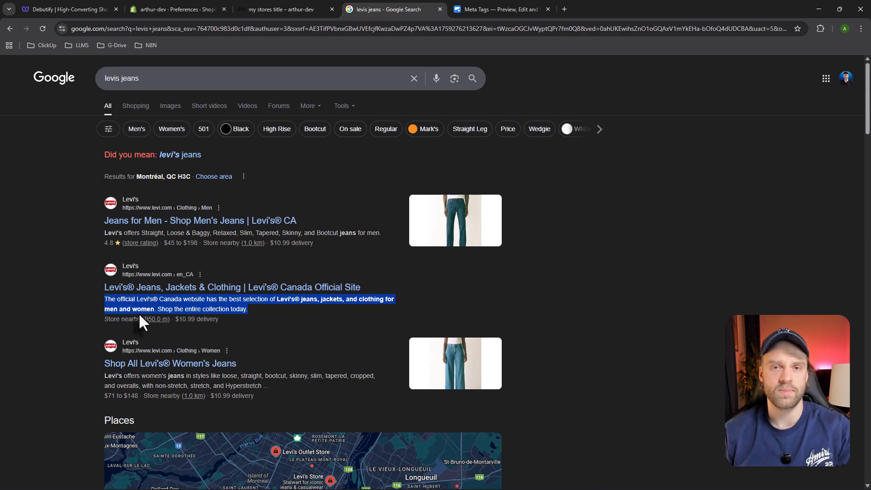
Review the social sharing image area in the Shopify preferences and the image section and previews in the Meta Tags Toolkit
click(301, 9)
click(211, 8)
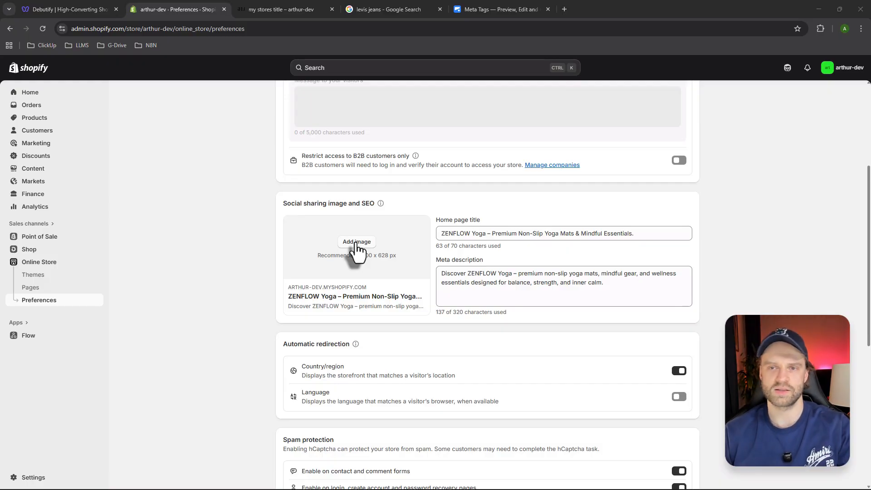
click(481, 8)
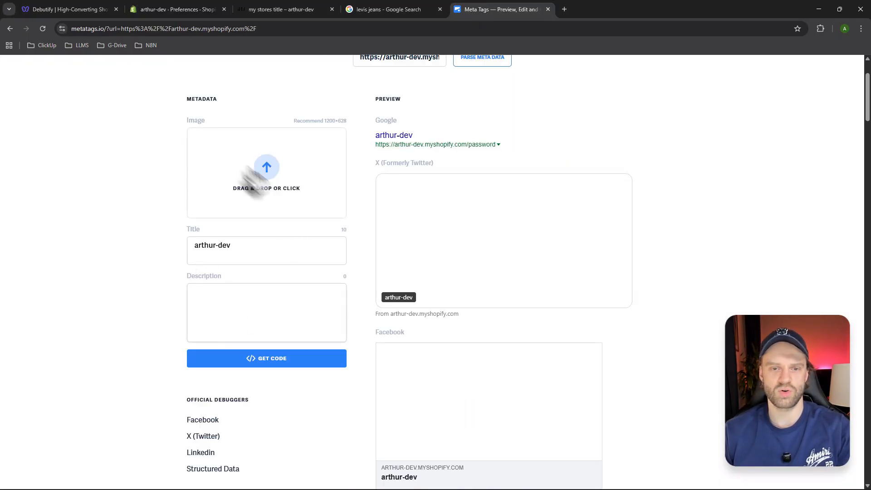
scroll(243, 200, down, 2)
scroll(288, 228, up, 4)
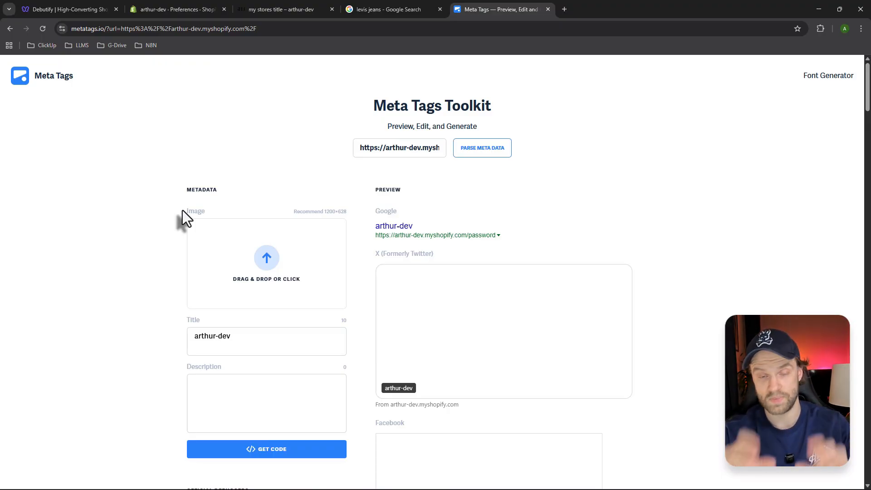
drag(183, 210, 349, 318)
click(165, 229)
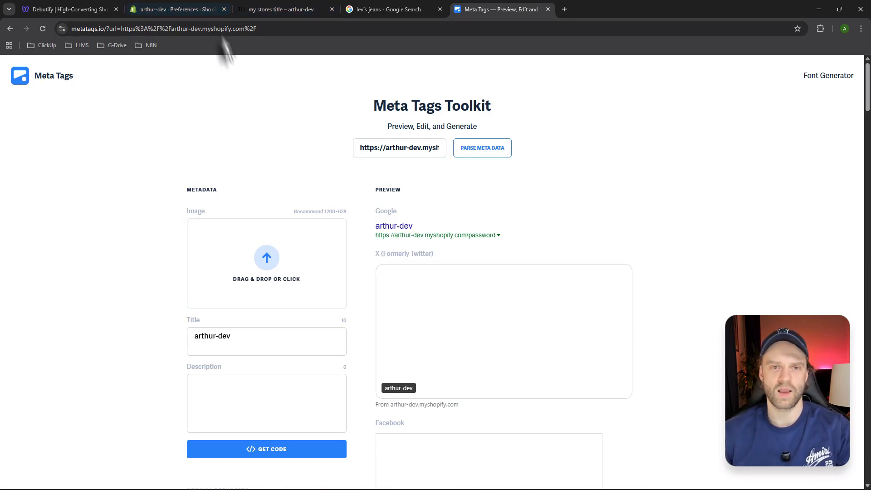
Check the recommended social sharing image size in Shopify and open the custom-size design form in Canva
click(195, 9)
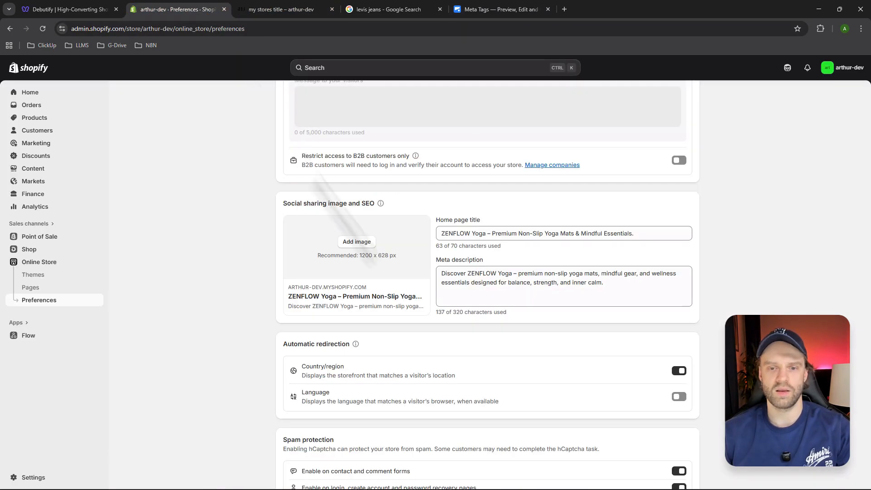
click(343, 252)
click(422, 7)
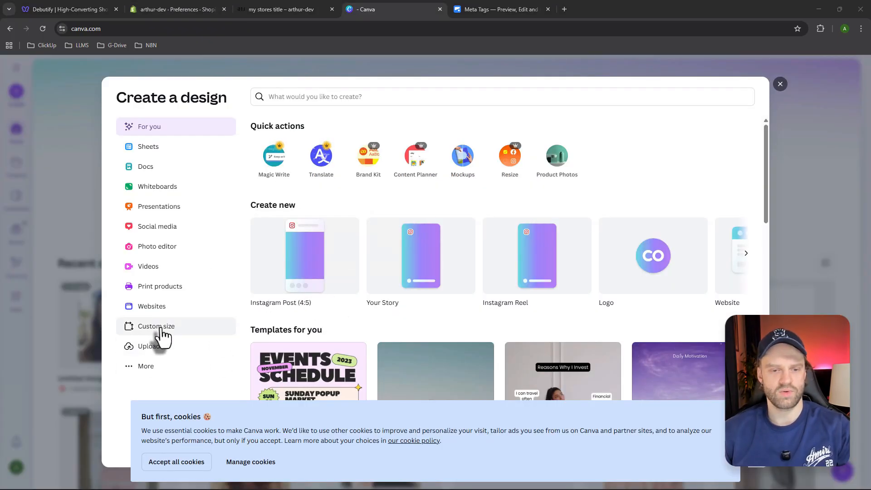
click(159, 327)
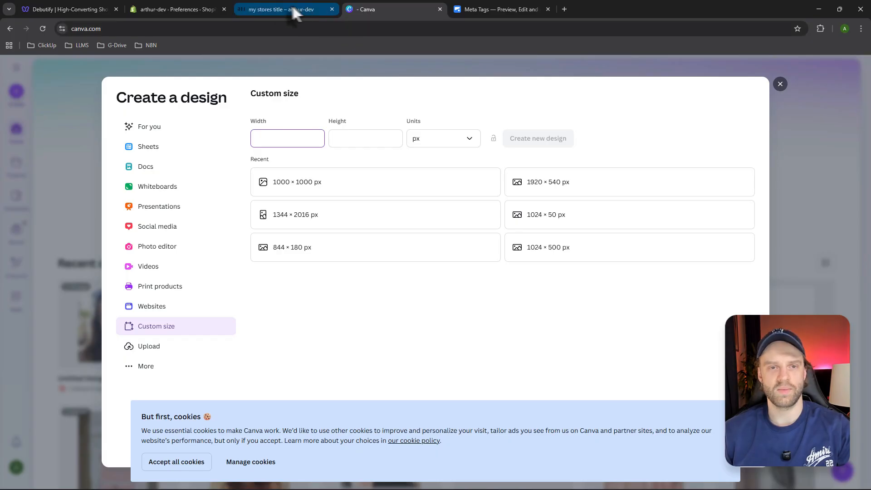
Copy the recommended 1200 px width from Shopify into Canva, set the height to 628 px, and create the new design
click(214, 8)
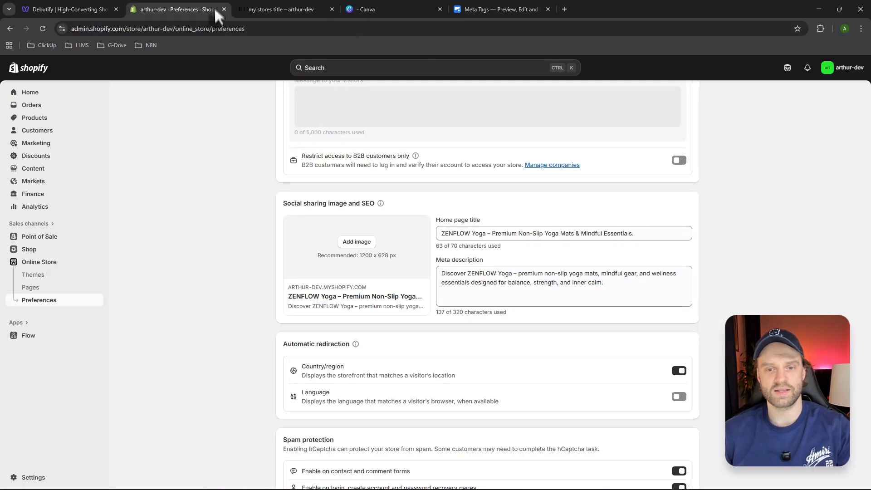
double_click(366, 256)
key(ctrl+c)
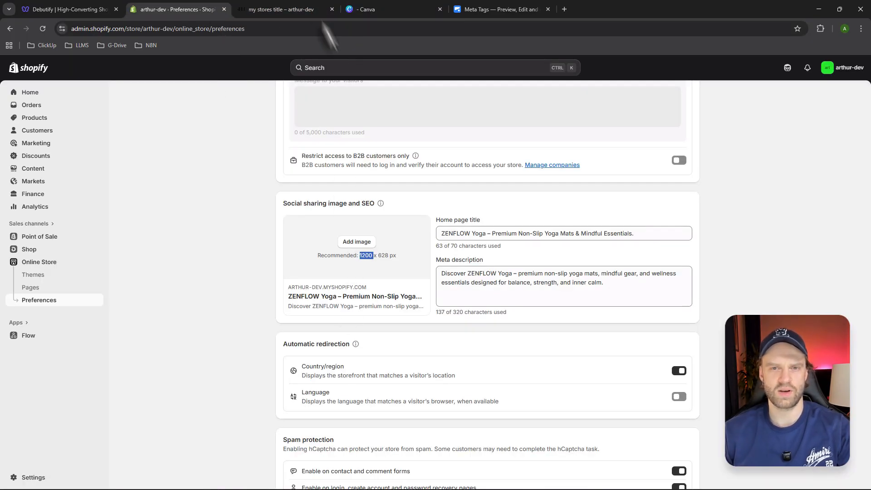
click(381, 9)
key(ctrl+v)
click(343, 142)
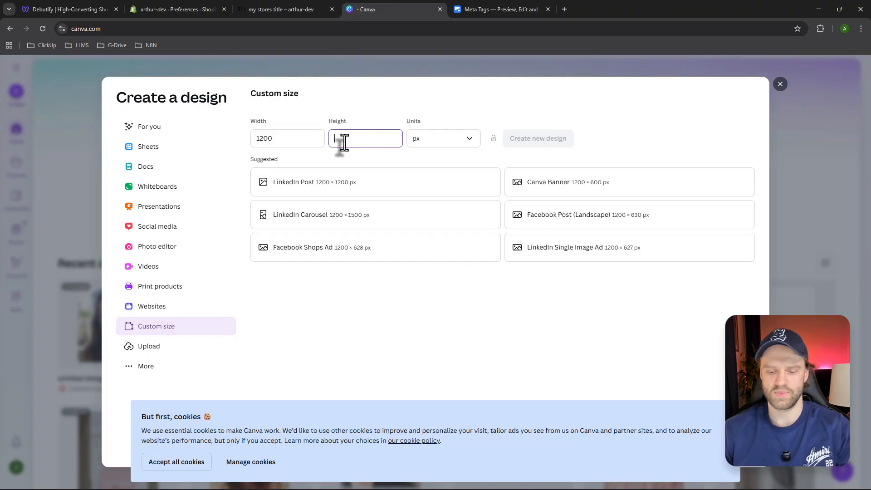
text(628)
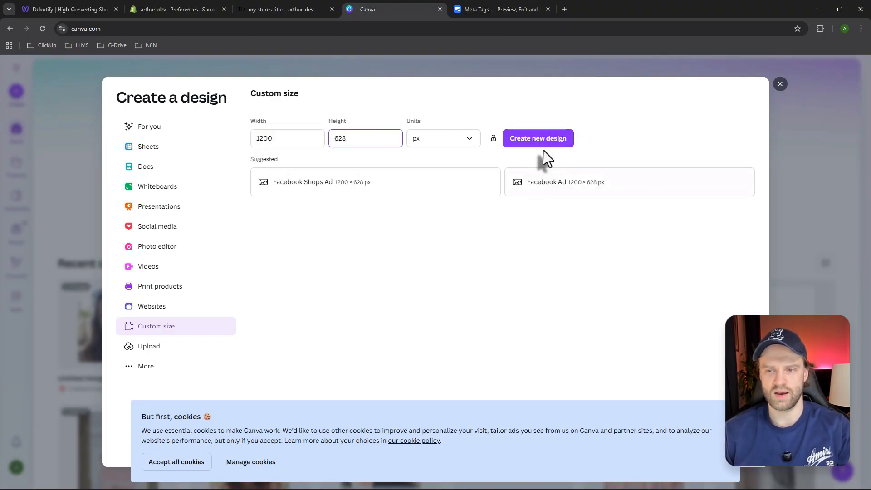
click(529, 146)
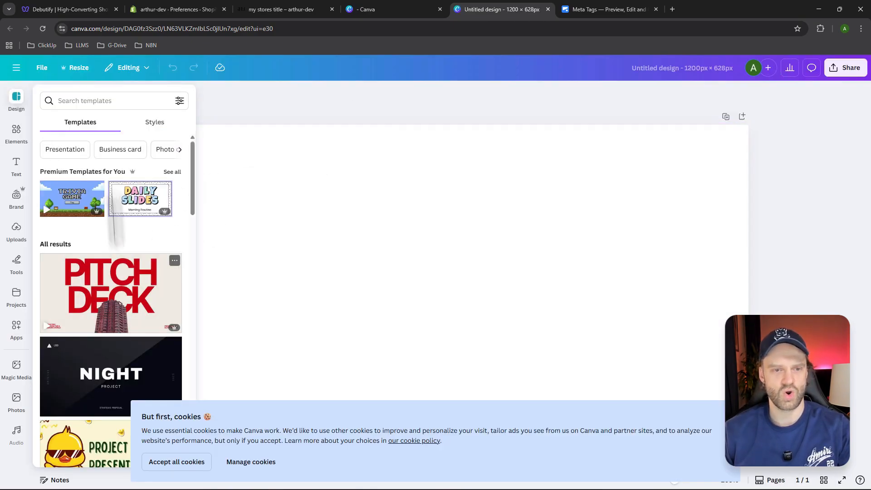
Search the templates for yoga and apply the White Baby Blue Simple Minimalist Yoga cover page, accepting all cookies
click(110, 102)
text(yoga)
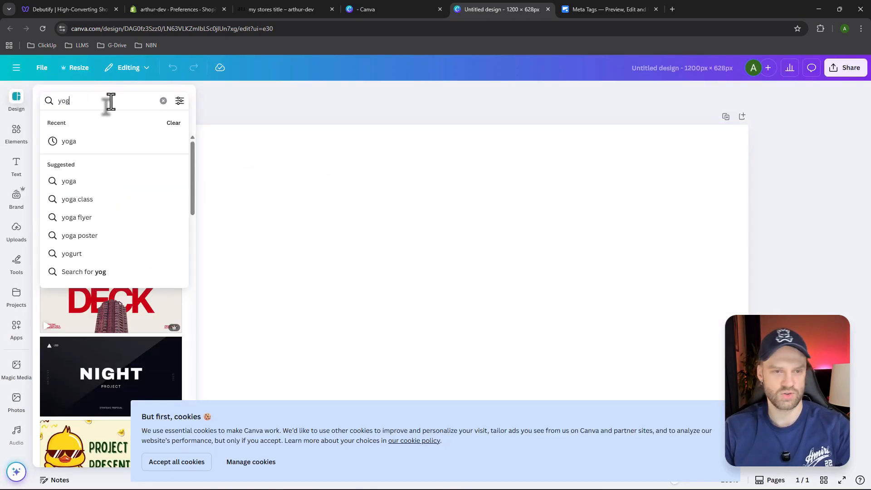
click(87, 146)
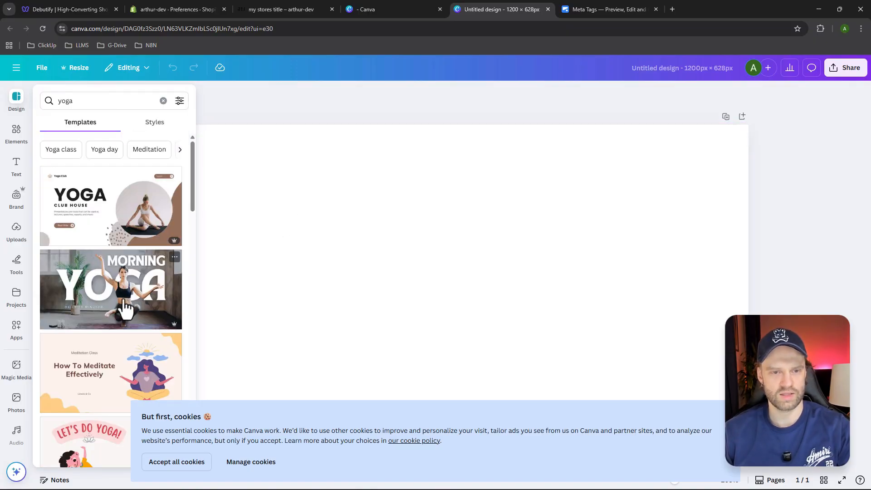
scroll(123, 307, down, 3)
scroll(123, 306, down, 3)
click(121, 255)
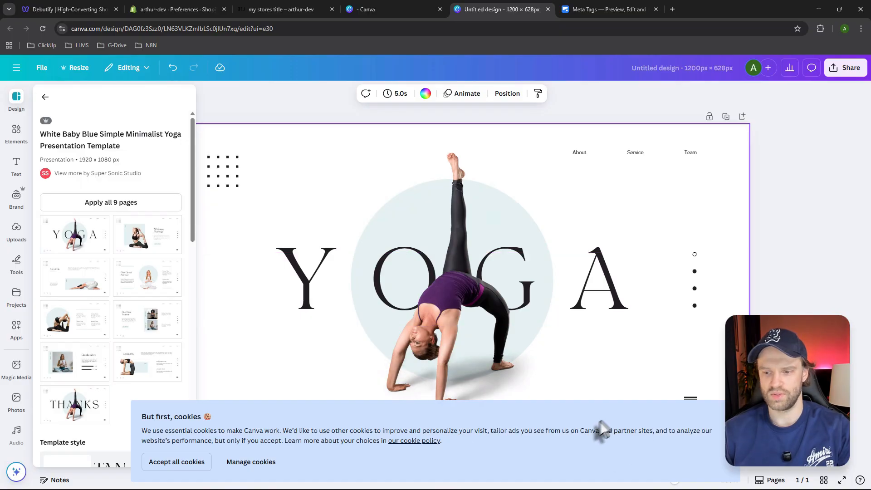
click(176, 462)
Delete the dot grid and the About, Service and Team labels from the design
click(227, 184)
key(Delete)
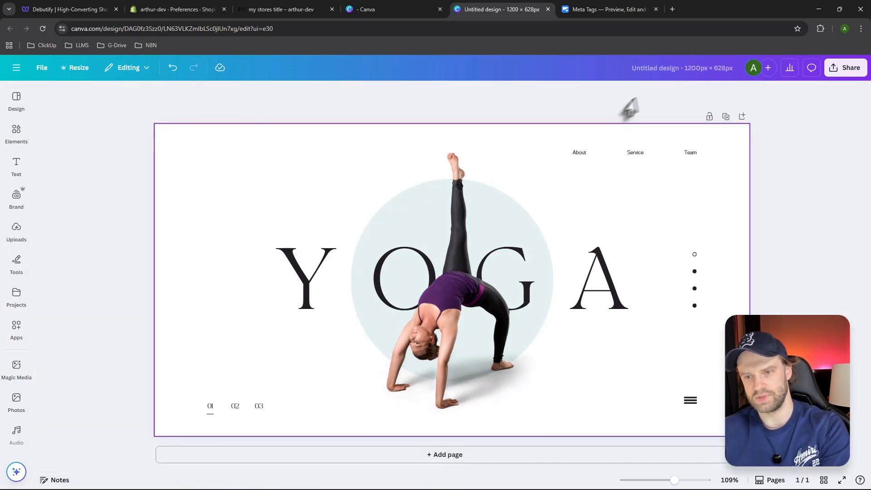
click(579, 152)
shift+click(635, 152)
key(Delete)
click(688, 152)
key(Delete)
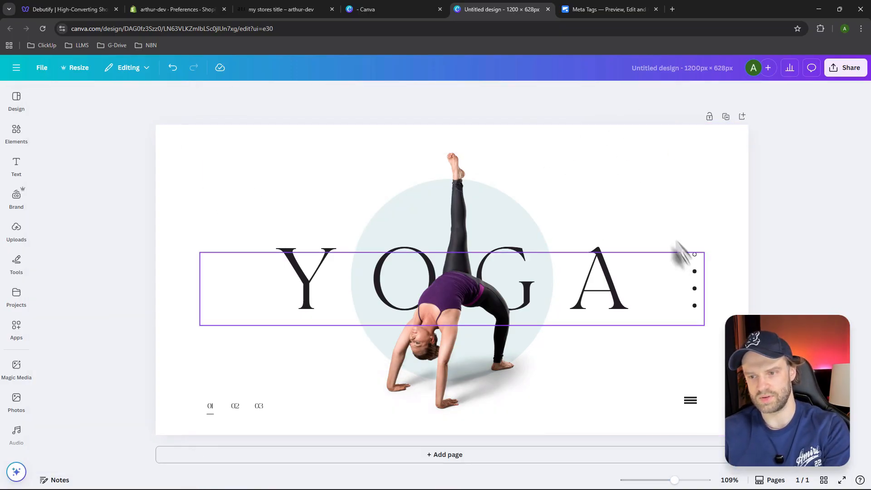
Delete the three-line menu icon and the 01, 02 and 03 page numbers from the design
click(692, 273)
click(644, 358)
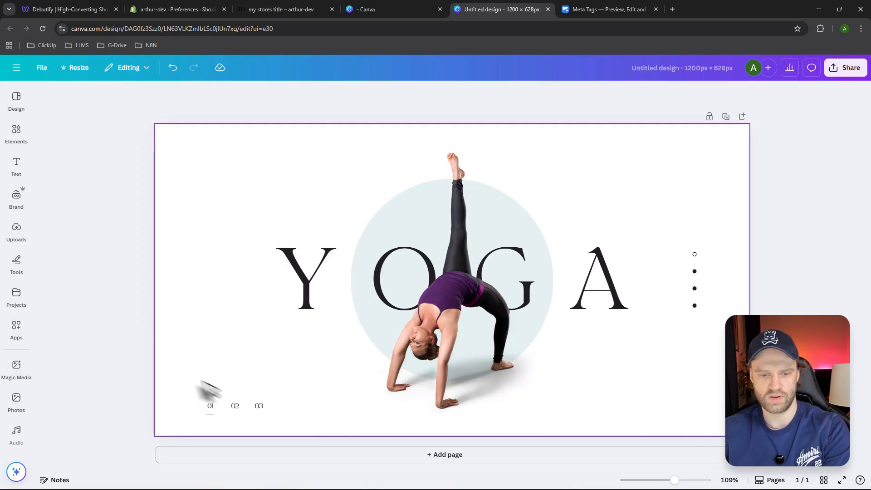
drag(195, 382, 284, 423)
key(Delete)
Delete the yoga pose photo and the vertical column of dots, undoing the removal of the YOGA title
click(386, 241)
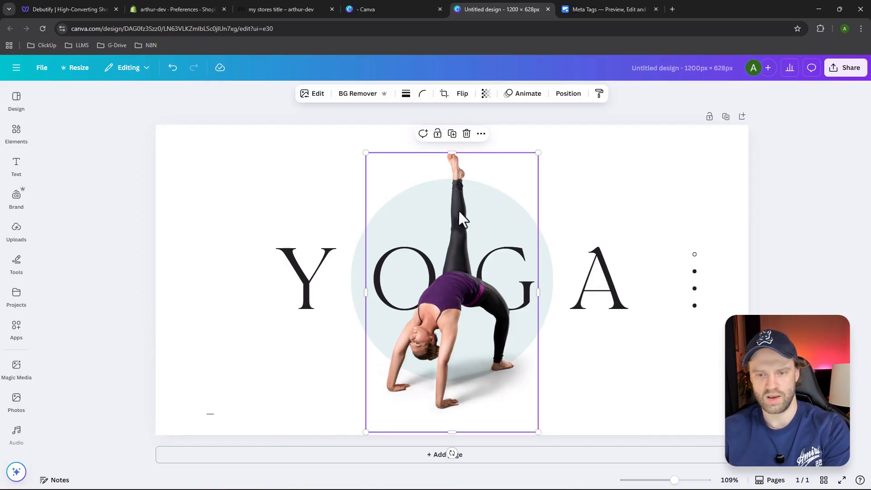
key(Delete)
click(702, 271)
key(Delete)
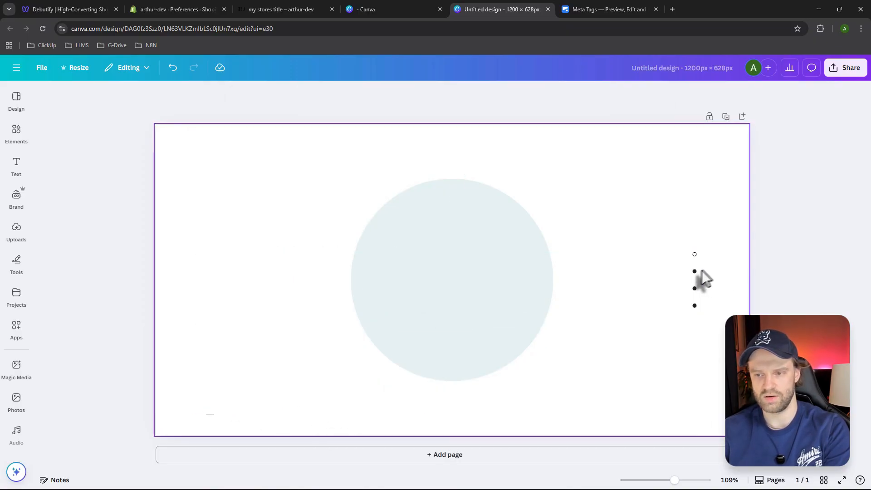
key(ctrl+z)
key(ctrl+z)
click(711, 241)
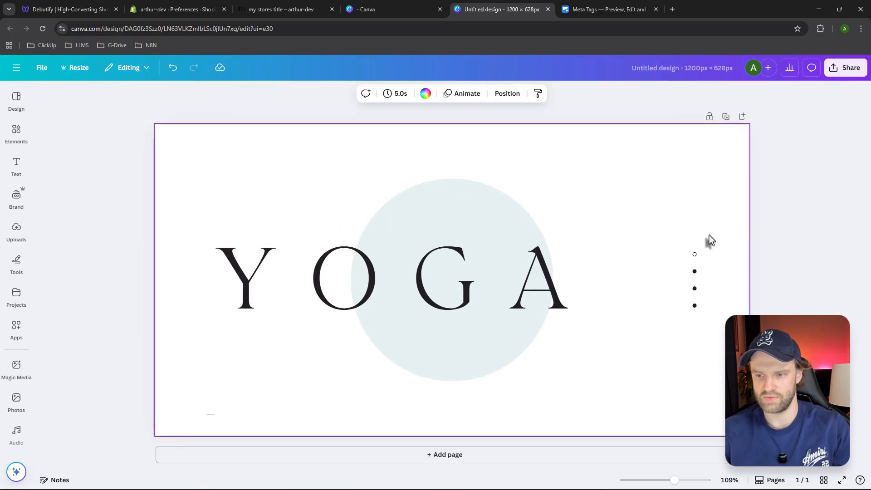
click(696, 309)
key(Delete)
Centre the YOGA title over the circle and replace its text with ZENFLOW
click(558, 311)
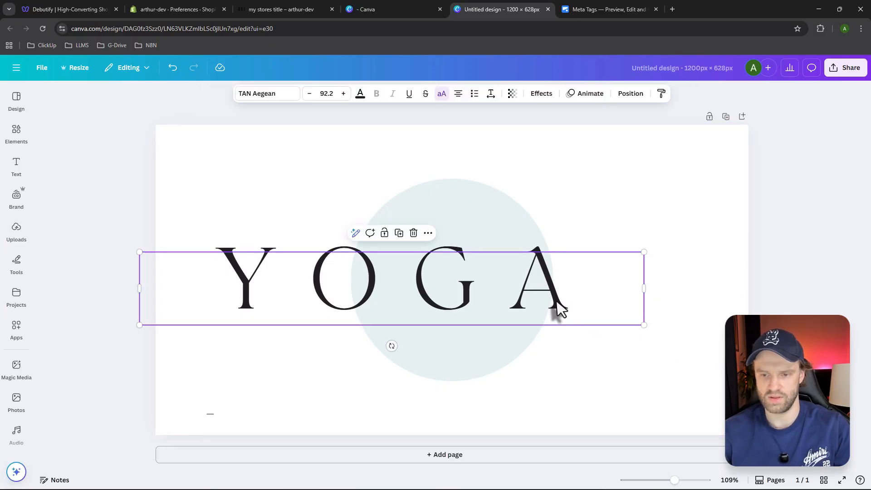
drag(558, 311, 588, 290)
double_click(459, 285)
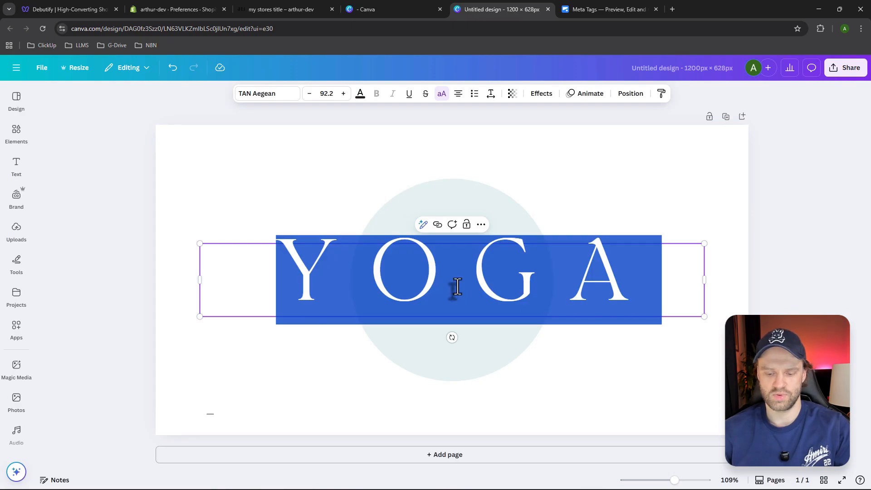
text(ZENFLOW)
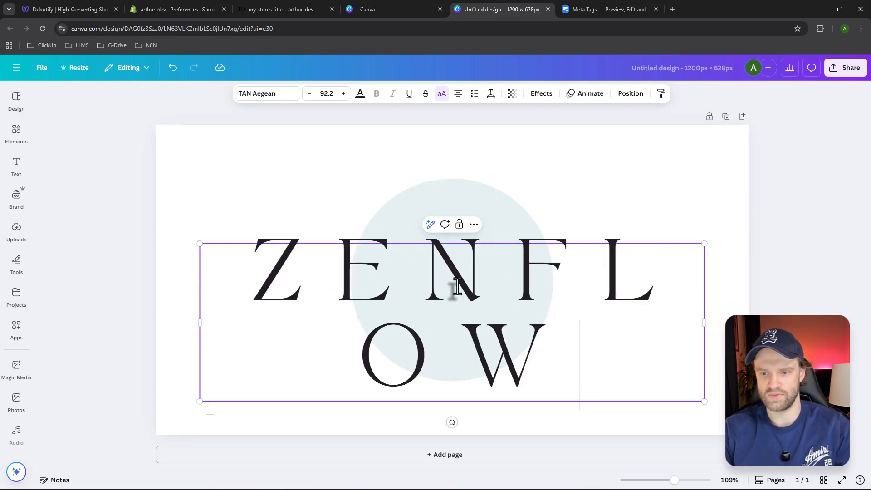
Shrink and widen the ZENFLOW title so it fits on one line, and centre it over the circle
drag(704, 244, 625, 268)
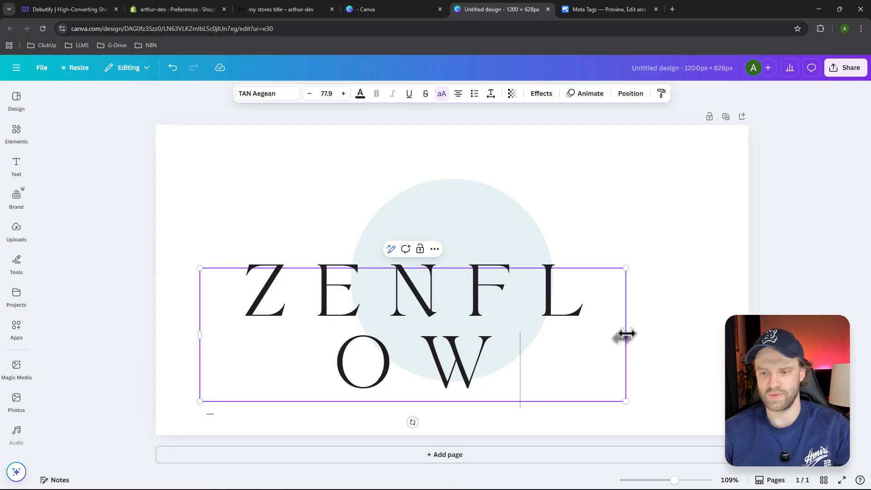
drag(626, 333, 740, 334)
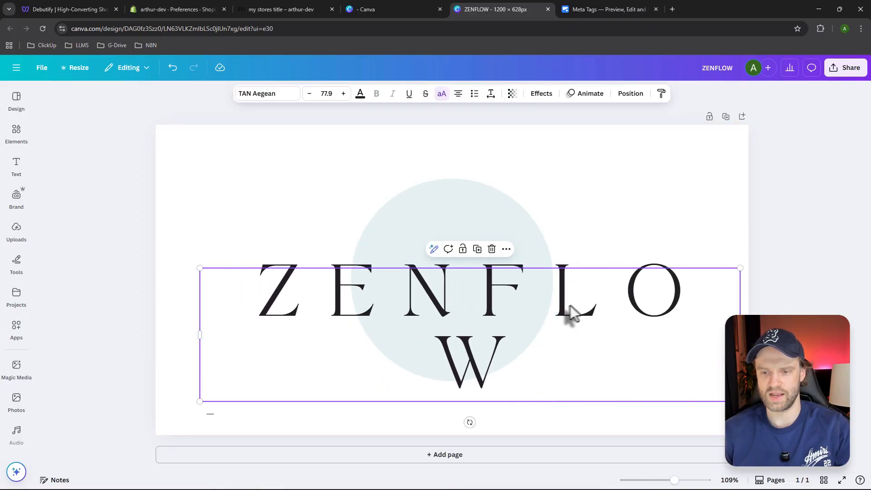
drag(571, 305, 527, 271)
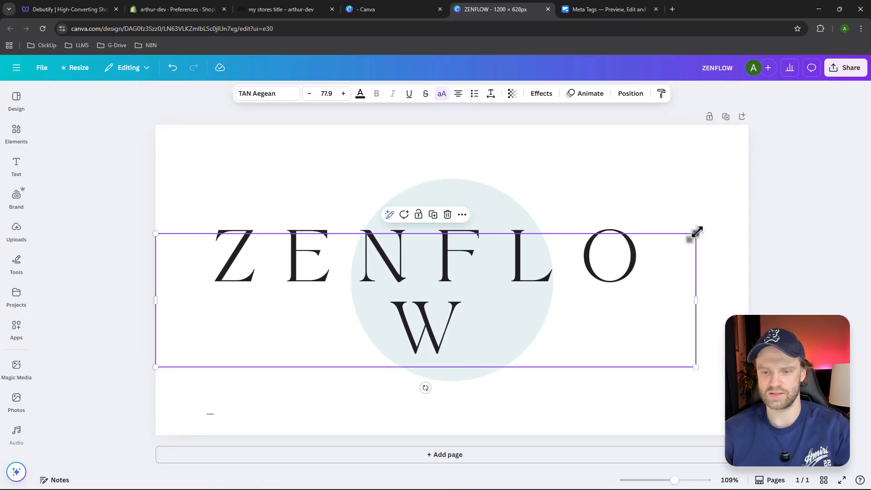
drag(696, 233, 586, 261)
drag(595, 322, 611, 277)
click(608, 216)
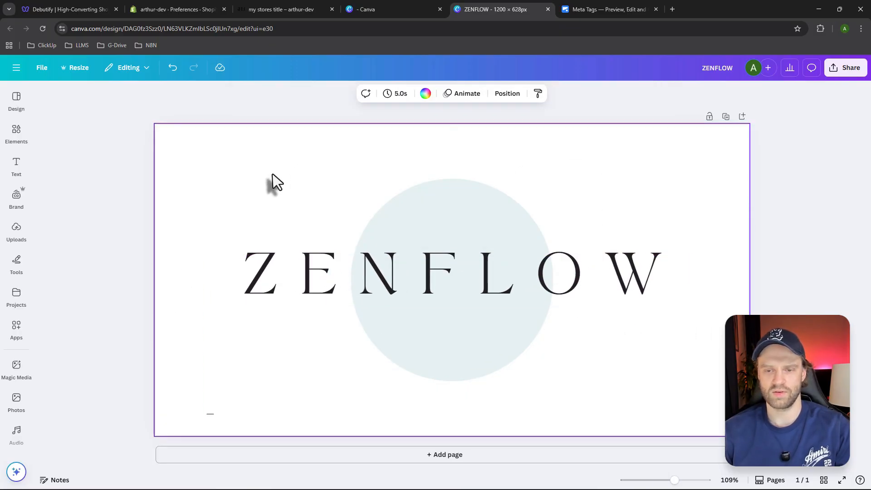
Download the finished design as a PNG at 1,200 × 628 px
click(859, 73)
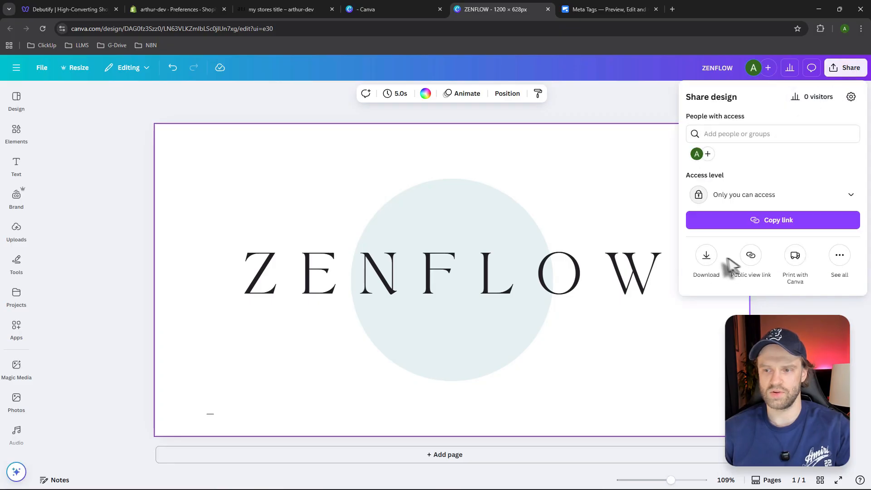
click(707, 265)
click(716, 134)
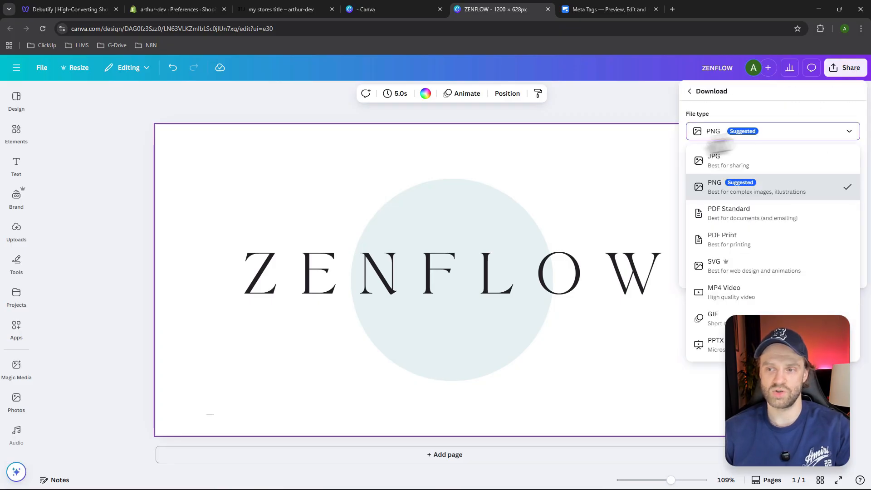
click(732, 136)
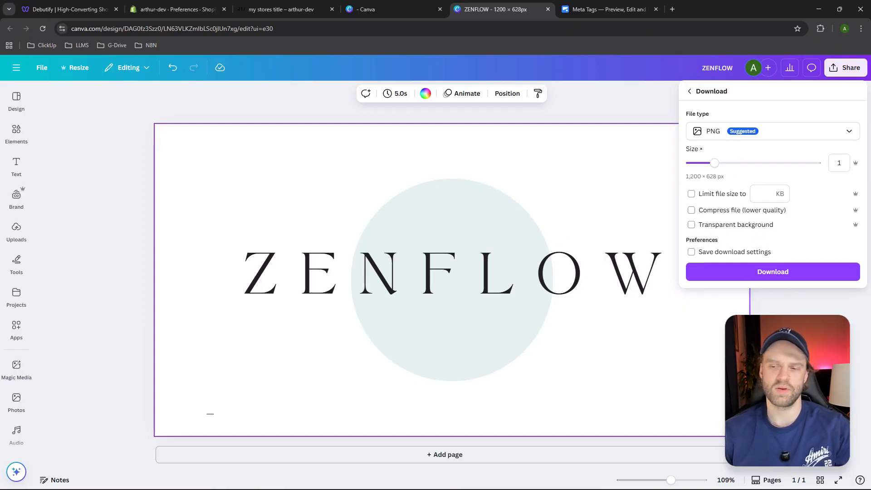
click(755, 273)
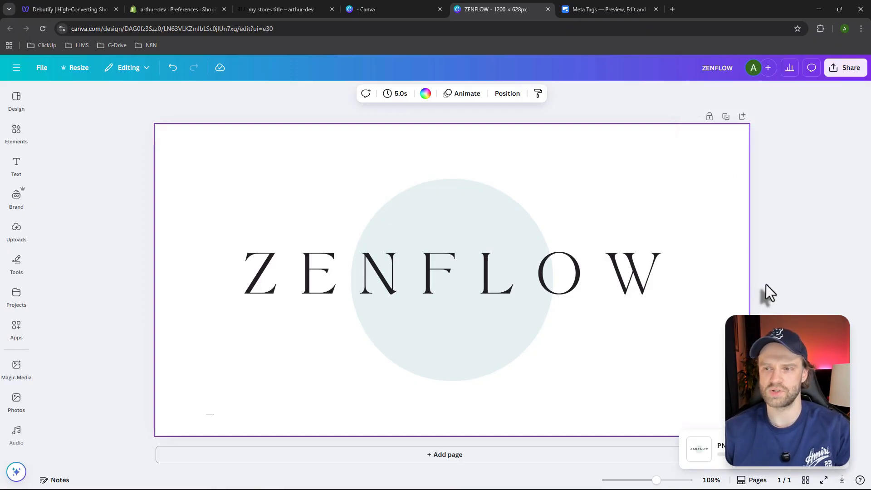
Switch to the Shopify preferences, add ZENFLOW.png as the social sharing image, save, and close the Canva design
click(439, 9)
click(177, 9)
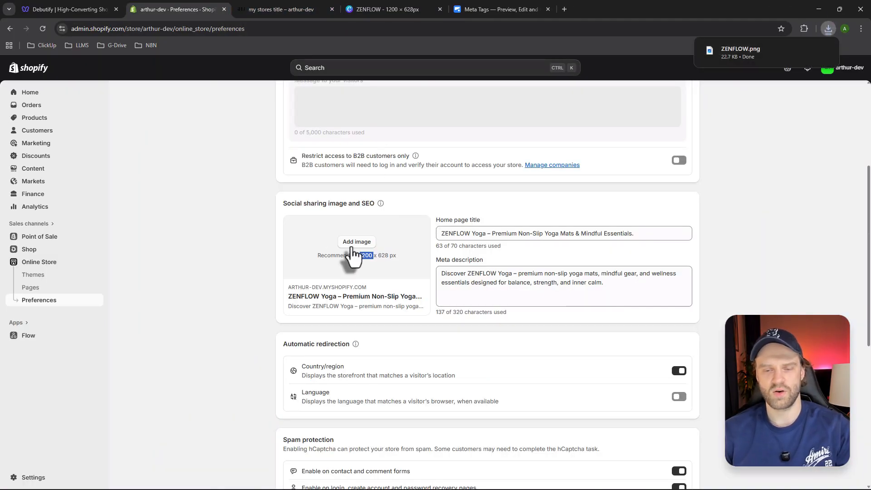
drag(728, 54, 362, 260)
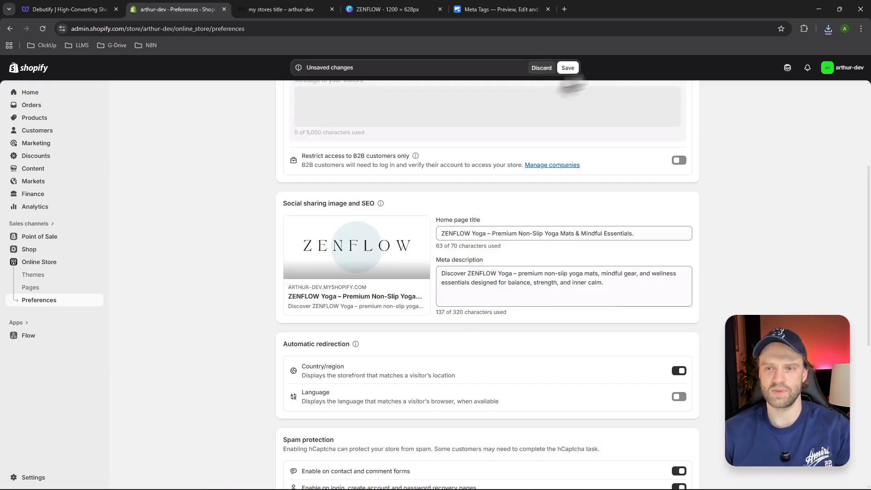
click(568, 67)
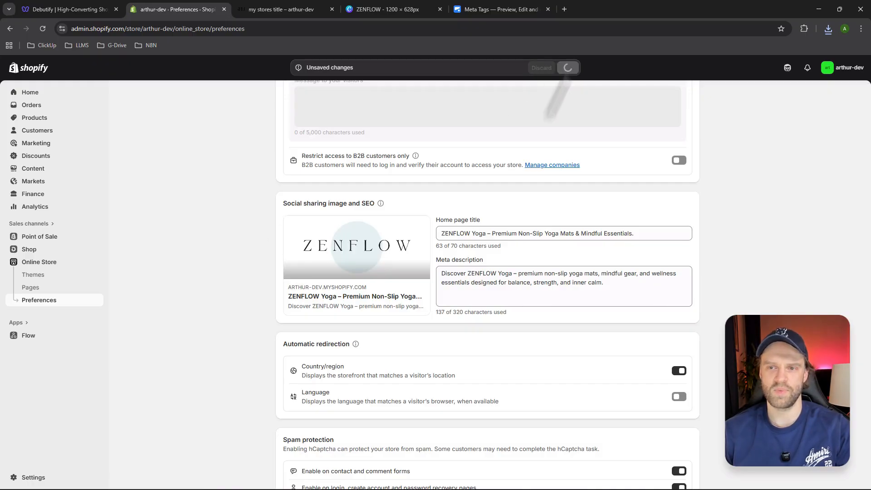
click(440, 9)
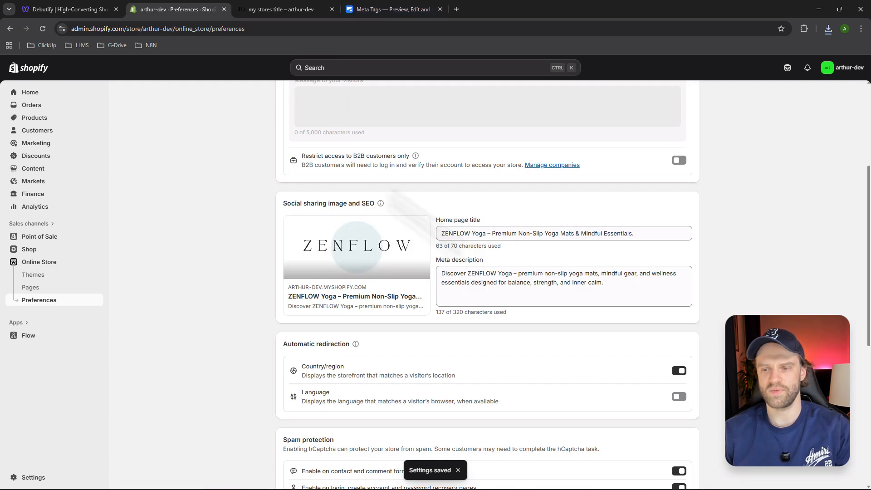
Switch to Meta Tags, parse the store's address again and examine the search and social previews
click(389, 7)
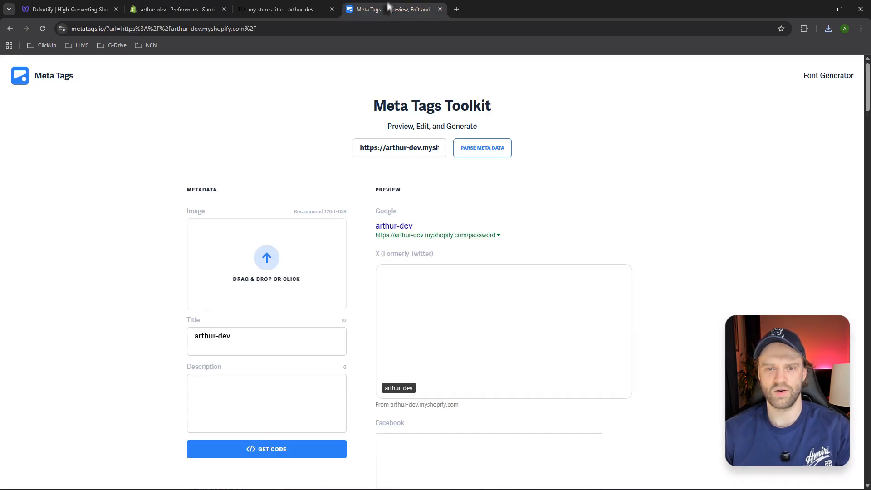
triple_click(425, 148)
key(Return)
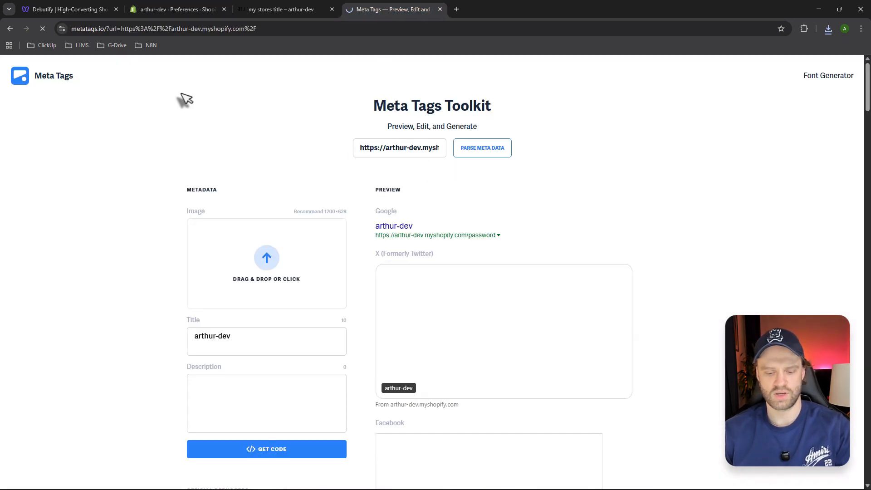
click(467, 153)
scroll(336, 383, down, 1)
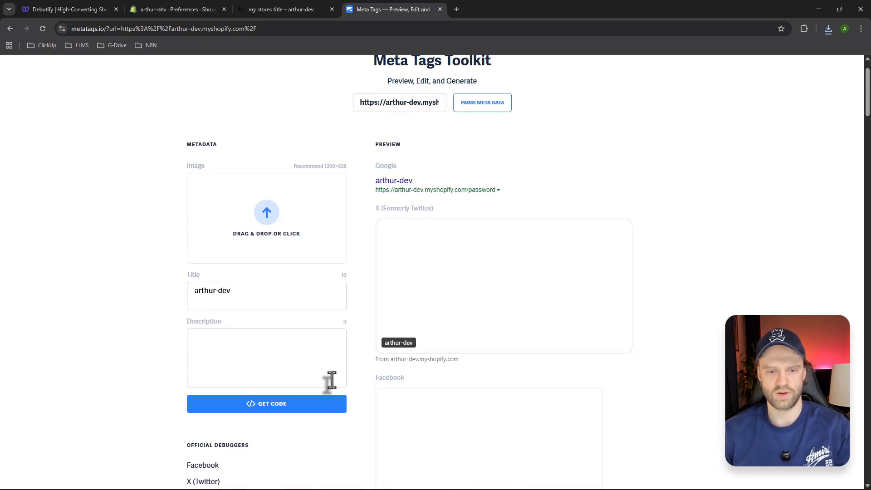
Close the Meta Tags page and reopen metatags.io in a fresh browser tab
click(440, 10)
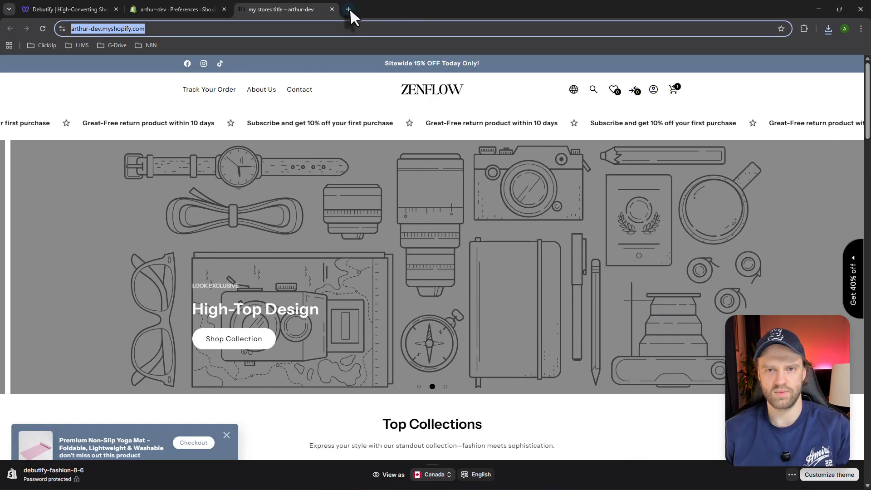
click(349, 8)
text(meta)
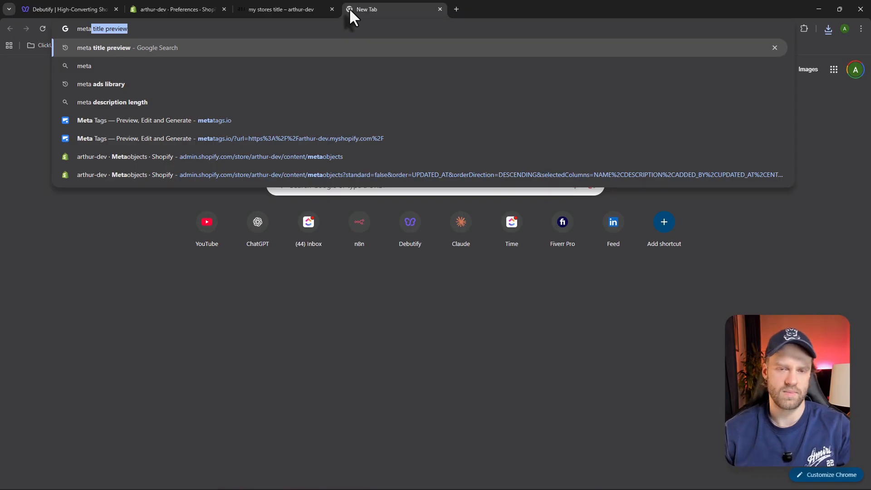
click(260, 120)
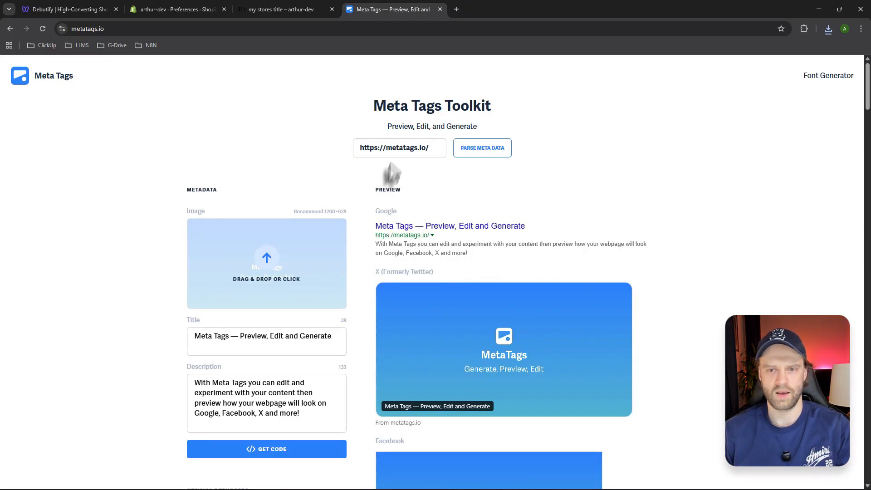
triple_click(392, 156)
text(1200)
key(ctrl+z)
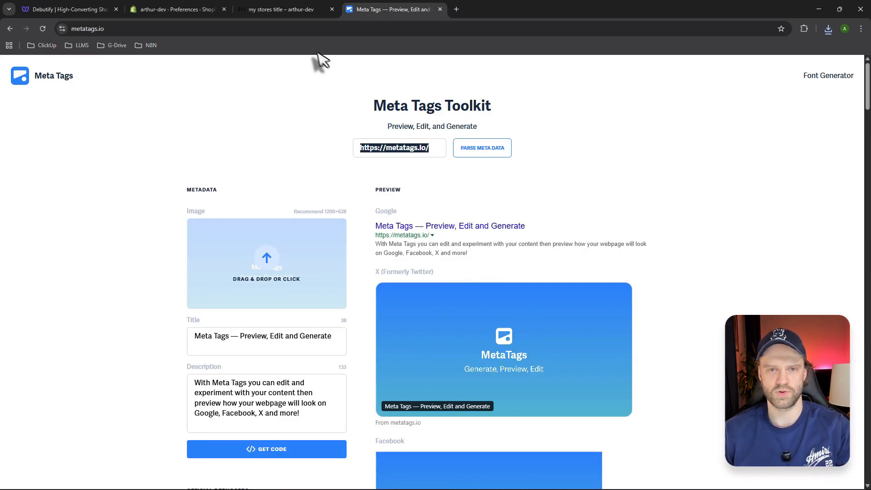
Review the saved SEO settings in the Shopify preferences, and reload the ZENFLOW storefront to check its home page title
click(272, 9)
click(177, 9)
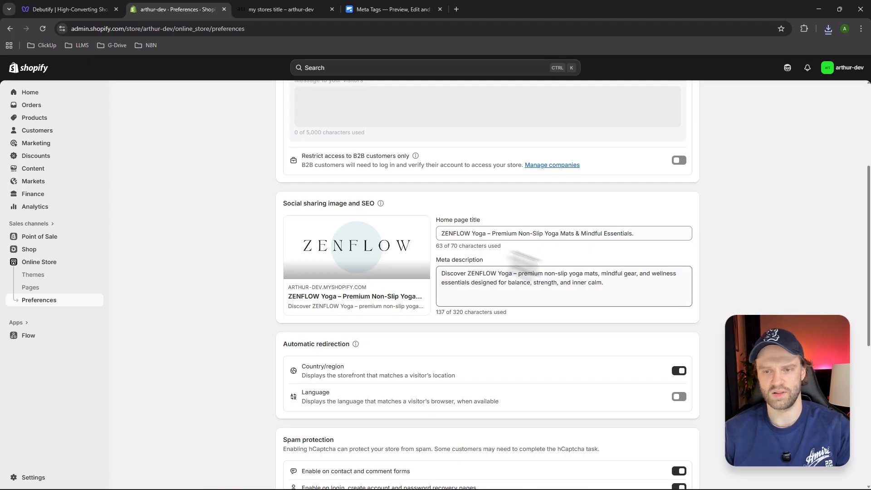
click(295, 6)
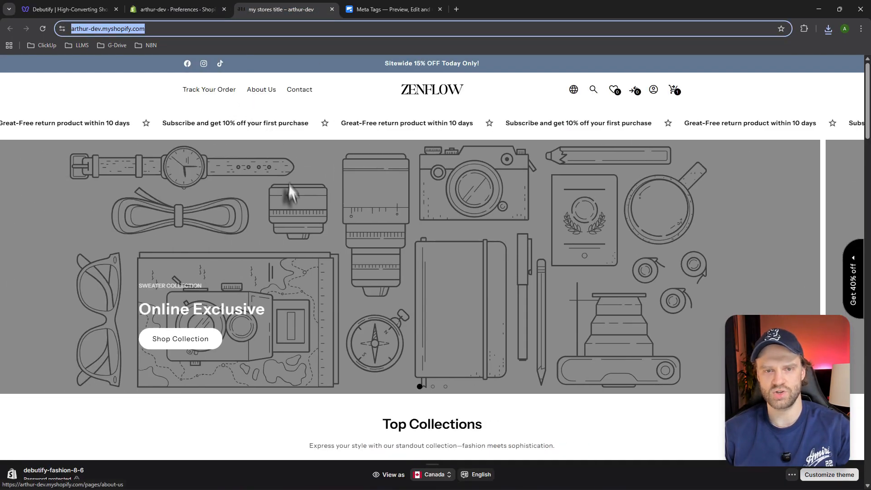
key(F5)
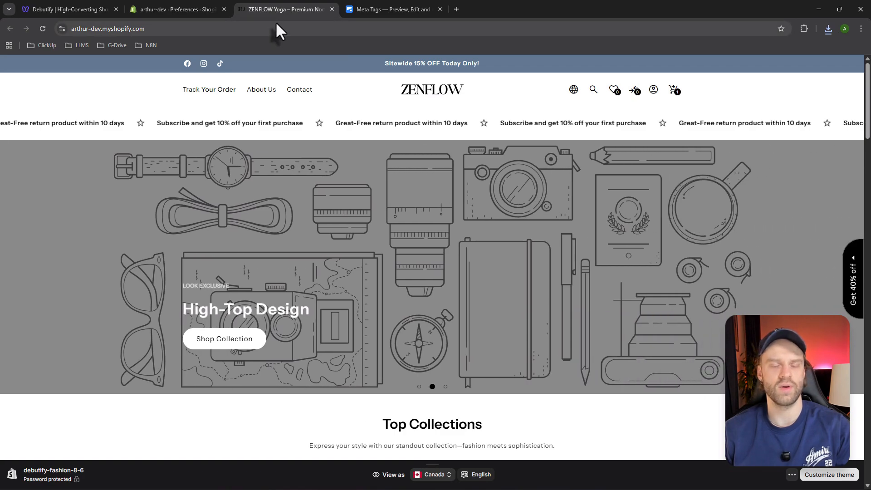
Return to Meta Tags, parse the meta data of the store's myshopify.com address and examine the previews
key(ctrl+Tab)
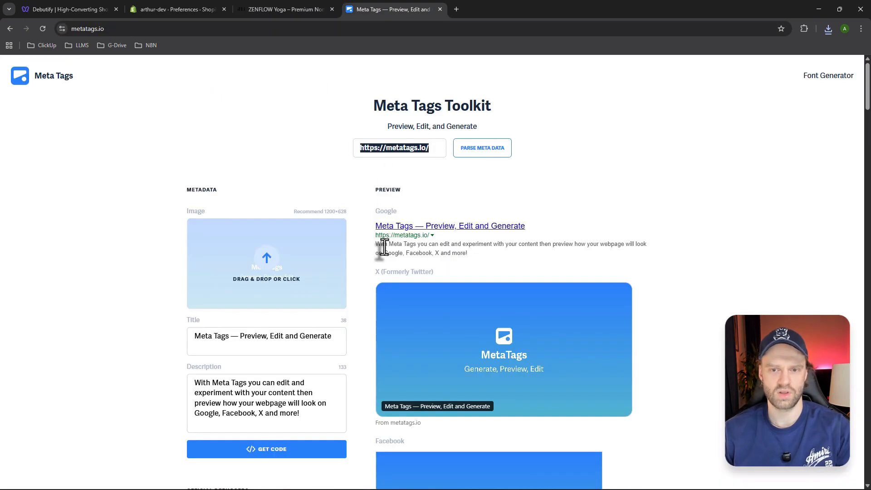
text(https://arthur-dev.myshopify.com/)
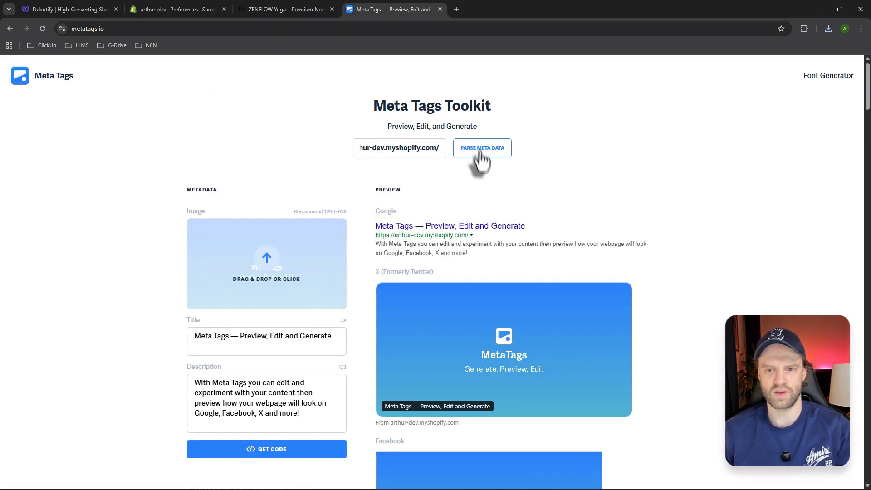
click(478, 153)
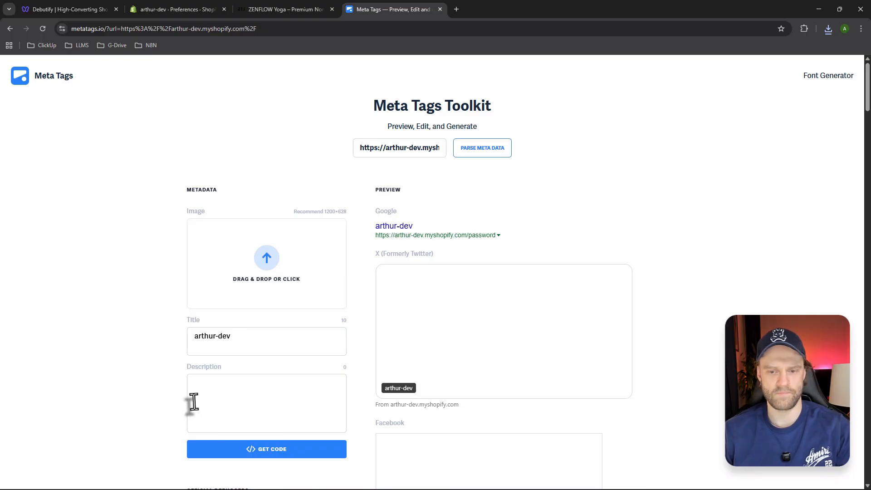
scroll(185, 409, down, 3)
scroll(179, 408, up, 3)
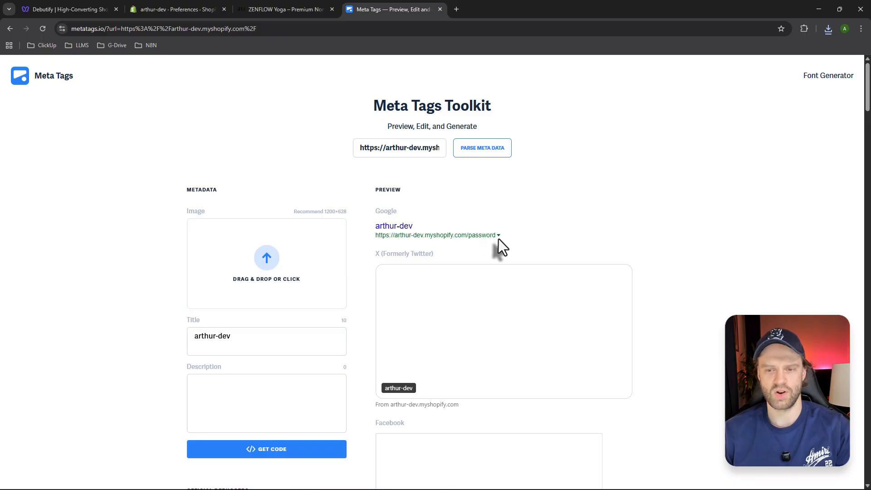
In the Shopify preferences, try to save the store access settings with the storefront password left blank
click(290, 10)
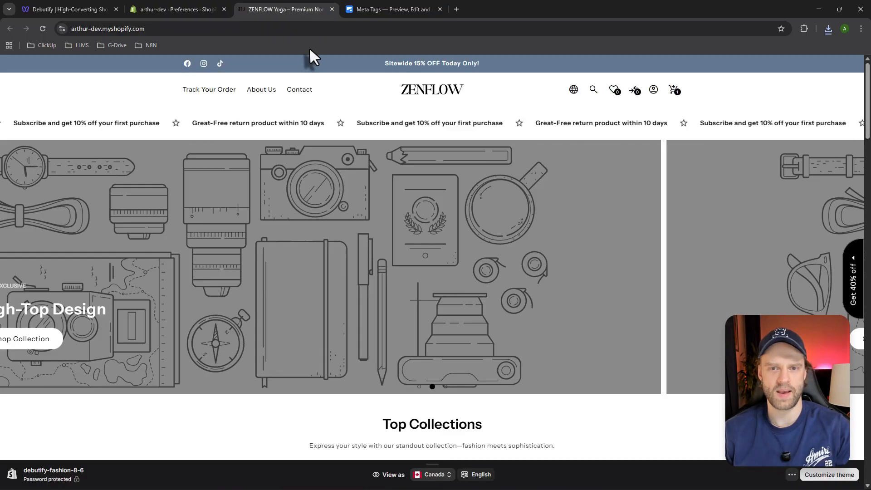
click(177, 9)
scroll(279, 316, down, 5)
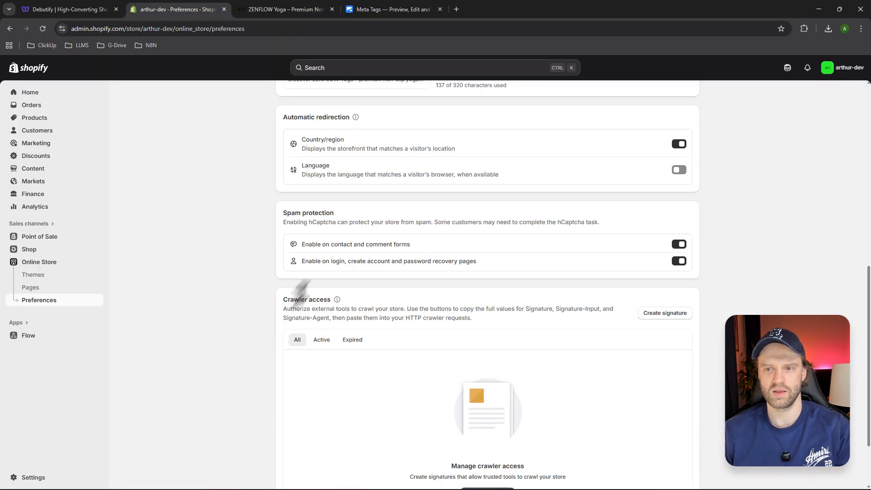
scroll(284, 290, up, 10)
click(328, 232)
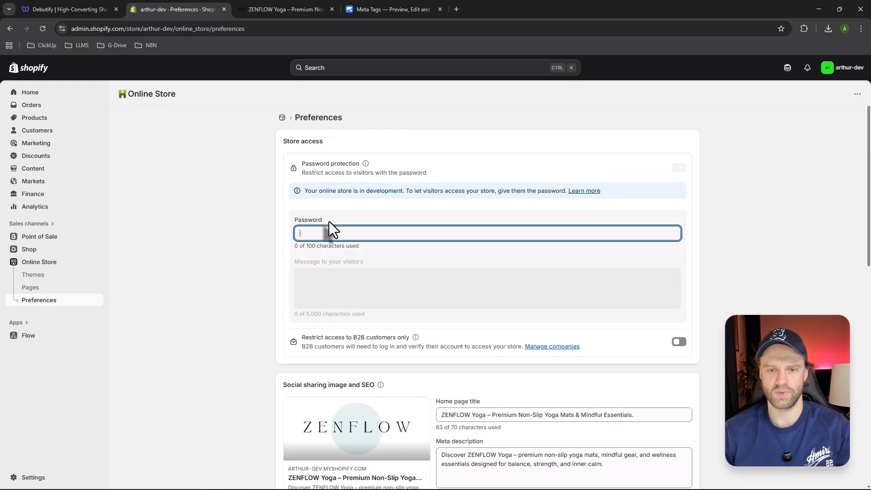
click(568, 68)
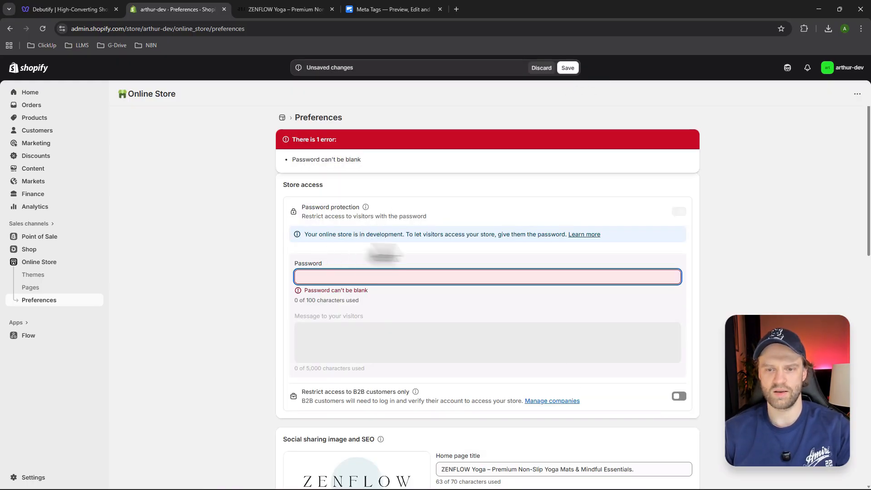
click(405, 250)
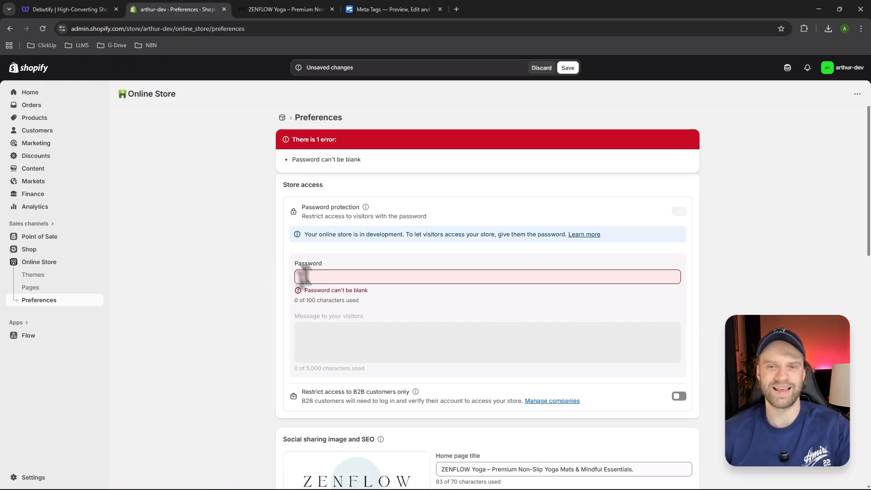
Review the title, description and previews in Meta Tags, close that page and return to the Shopify preferences
click(395, 9)
triple_click(404, 150)
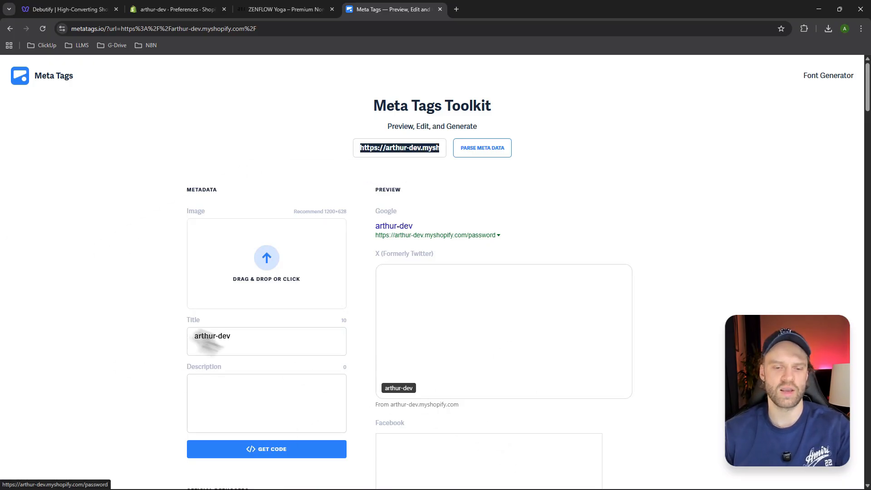
click(234, 349)
key(Tab)
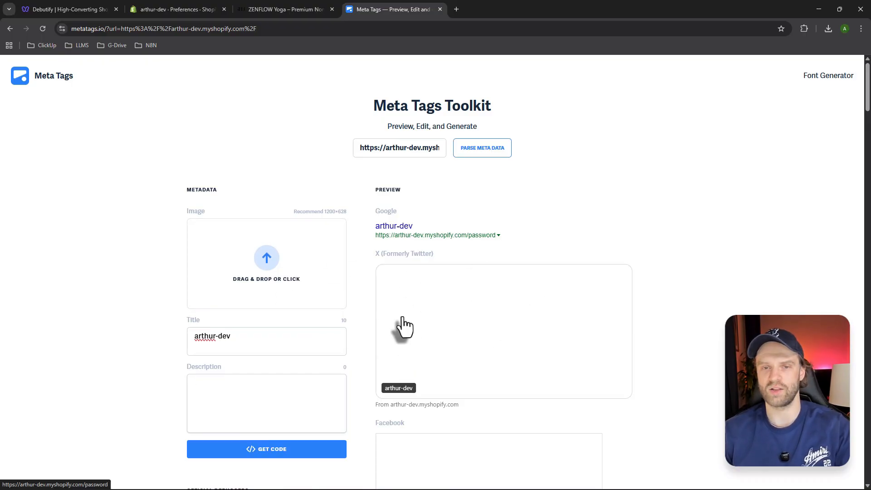
click(440, 9)
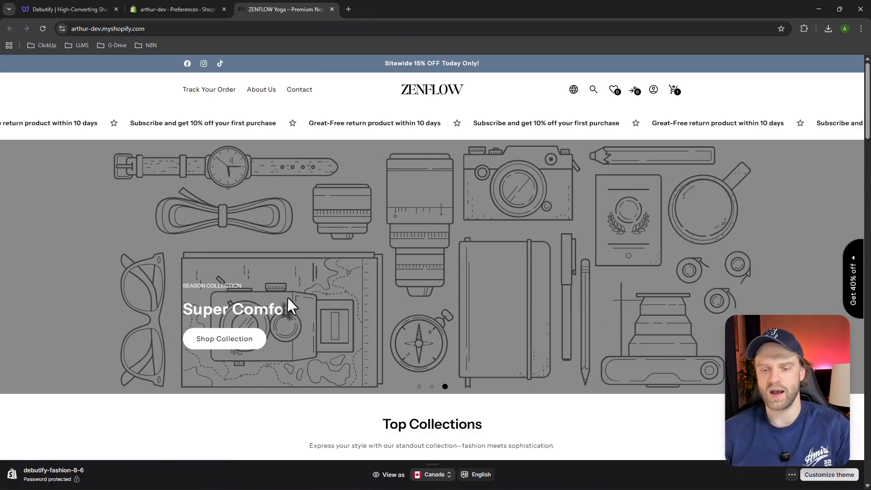
click(182, 9)
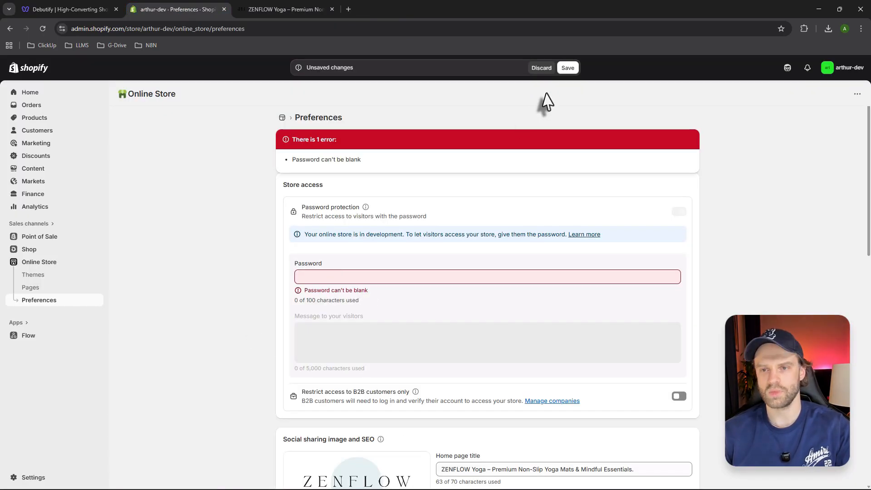
Discard the unsaved store access changes and review the home page title and meta description in the preferences
click(541, 68)
scroll(292, 335, down, 3)
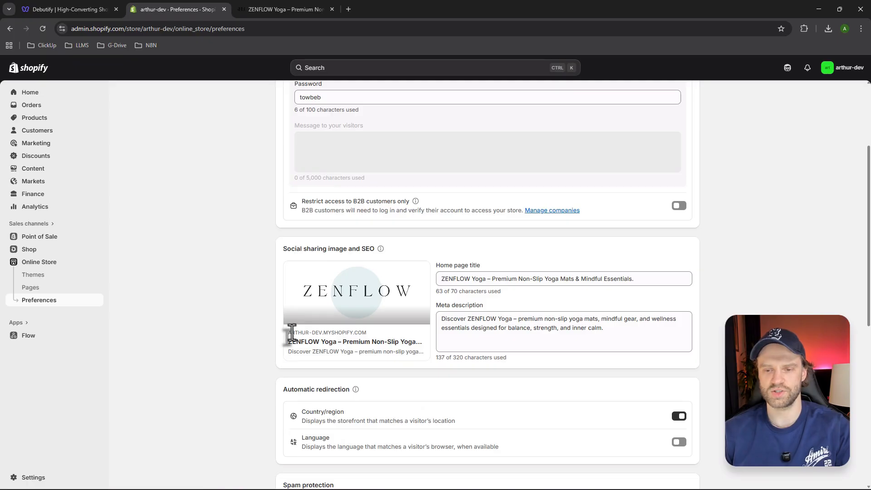
click(462, 278)
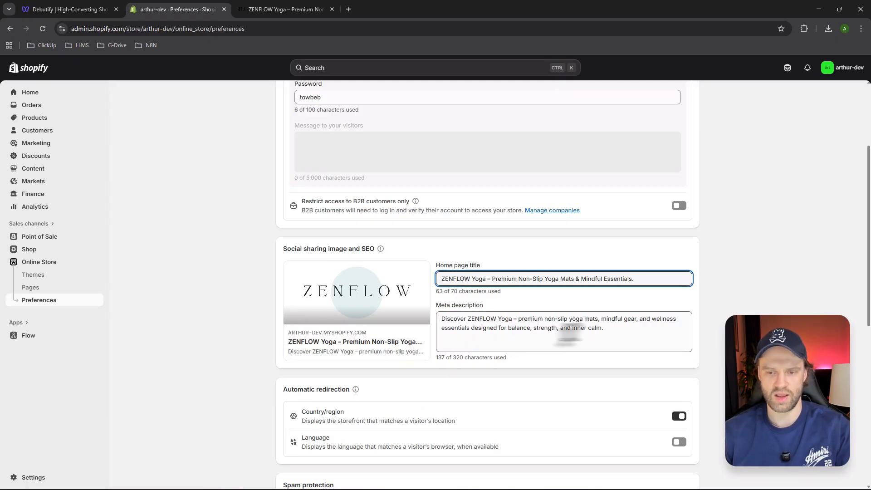
click(569, 336)
scroll(233, 315, down, 2)
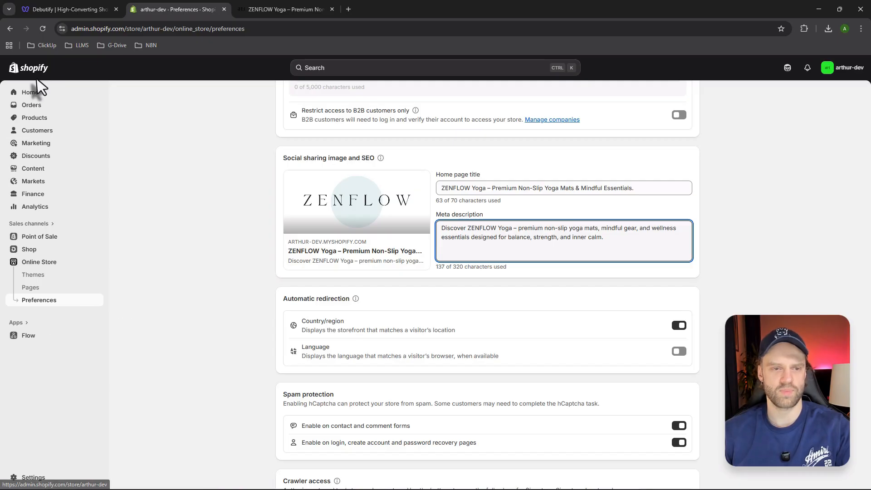
Open the Premium Non-Slip Yoga Mat product and examine its title
click(35, 118)
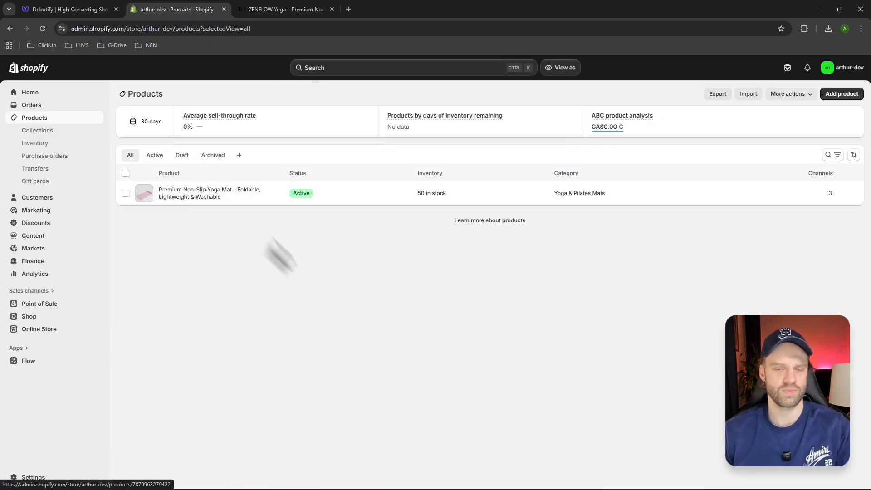
click(190, 198)
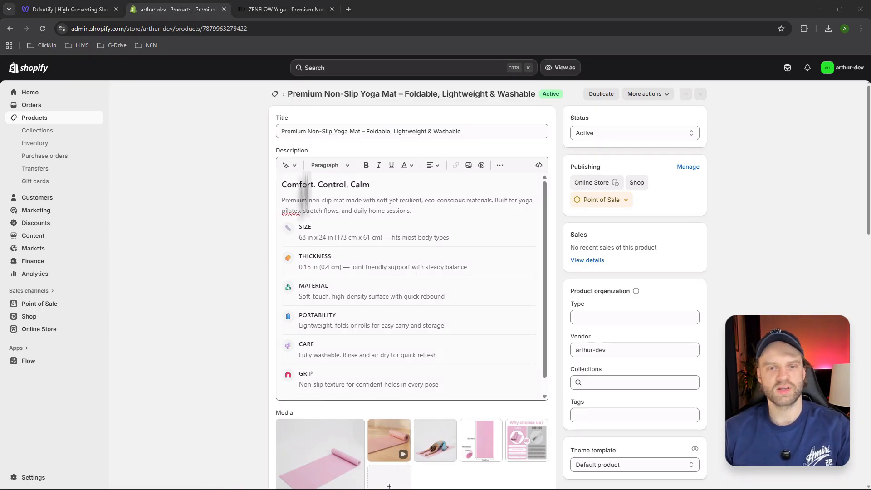
drag(281, 132, 254, 136)
click(479, 133)
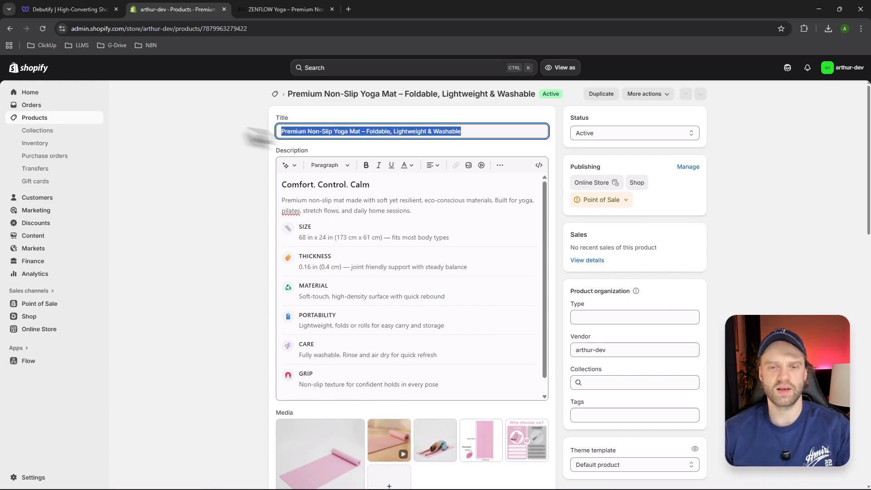
click(195, 193)
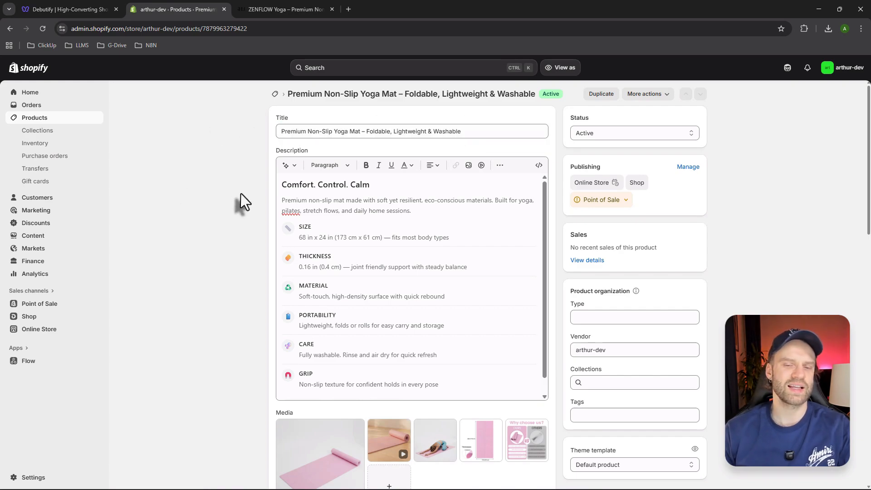
Examine the page title in the yoga mat product's search engine listing
scroll(204, 240, down, 15)
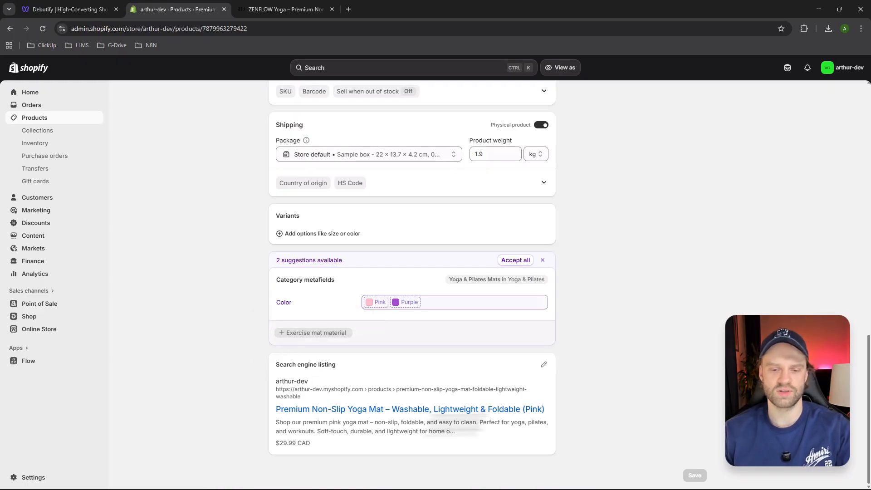
drag(273, 410, 563, 418)
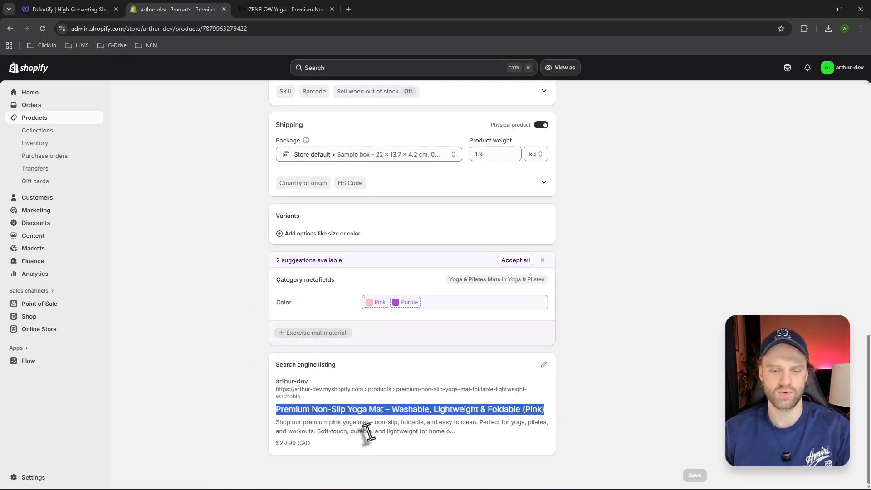
click(270, 434)
drag(271, 410, 399, 410)
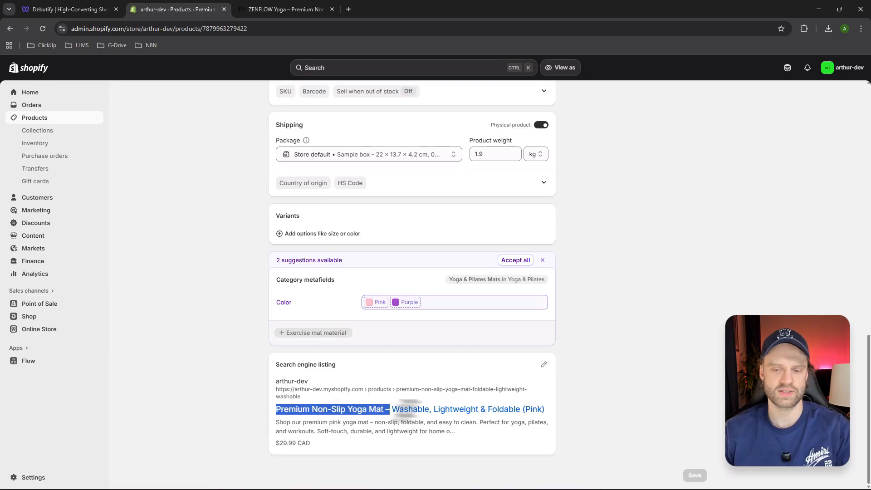
triple_click(542, 410)
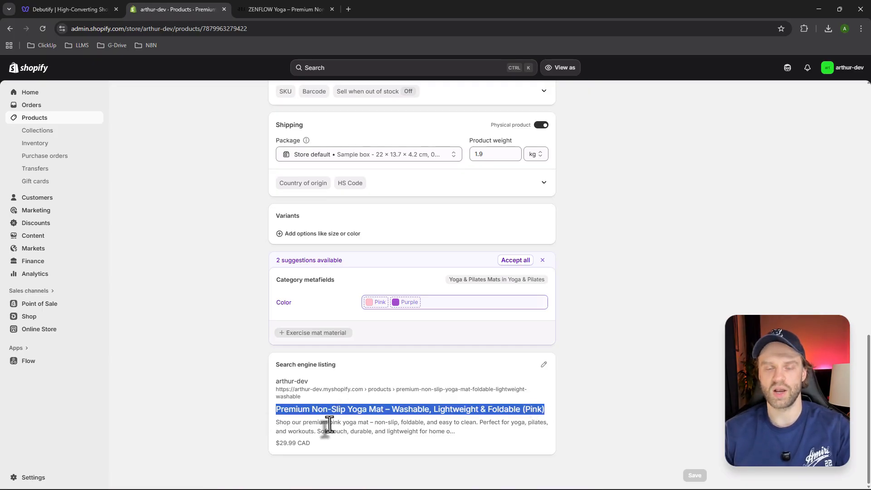
Compare the product title with the title and description shown in the search engine listing
scroll(278, 381, up, 15)
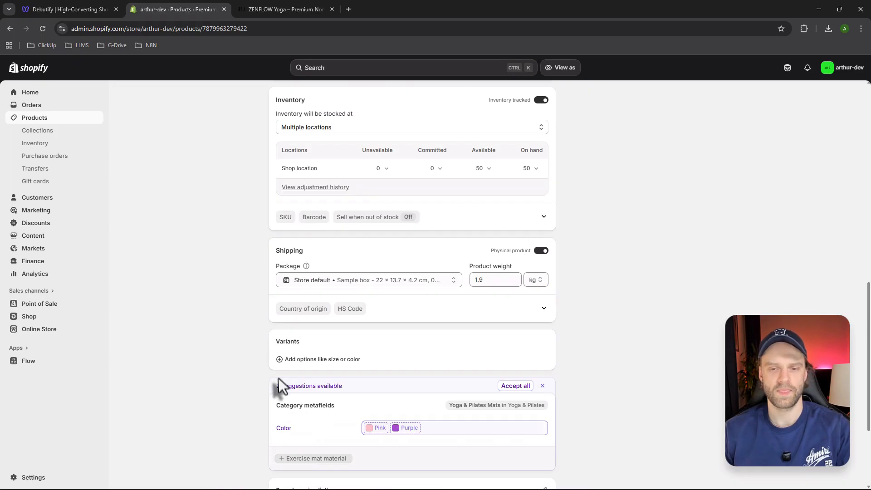
drag(467, 131, 210, 142)
click(267, 145)
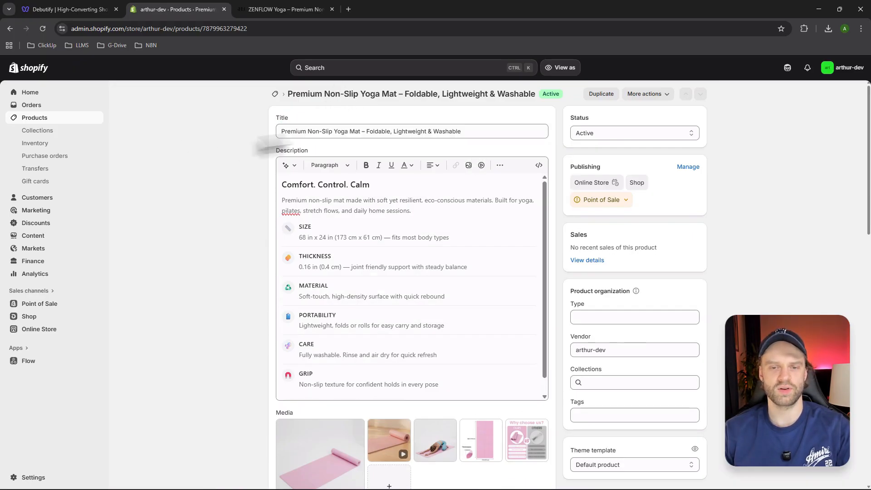
triple_click(468, 131)
click(268, 162)
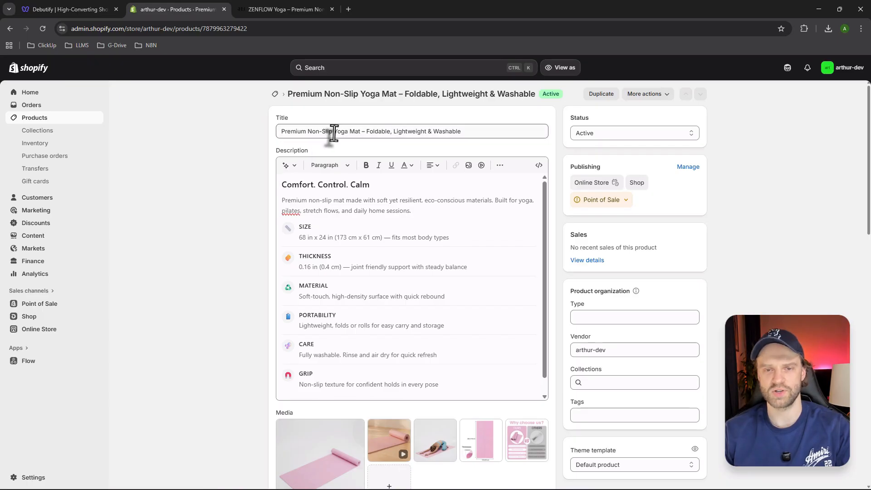
click(333, 131)
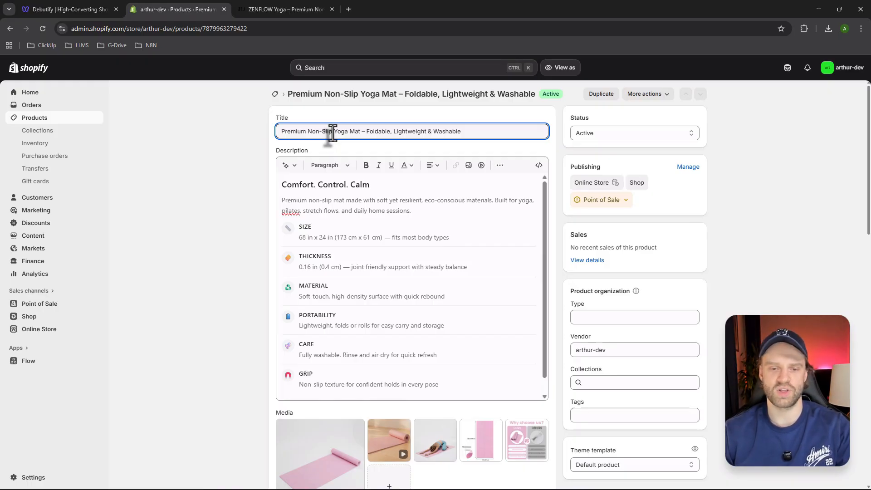
scroll(272, 299, down, 10)
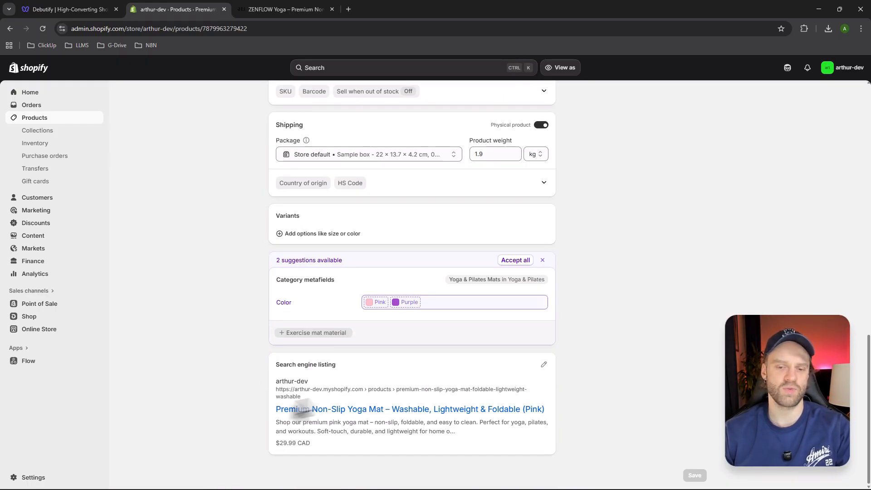
drag(274, 411, 646, 418)
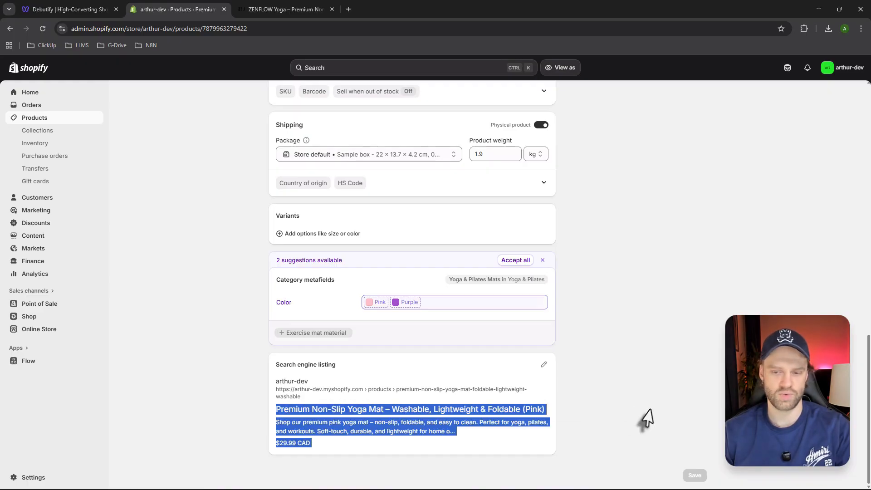
click(262, 399)
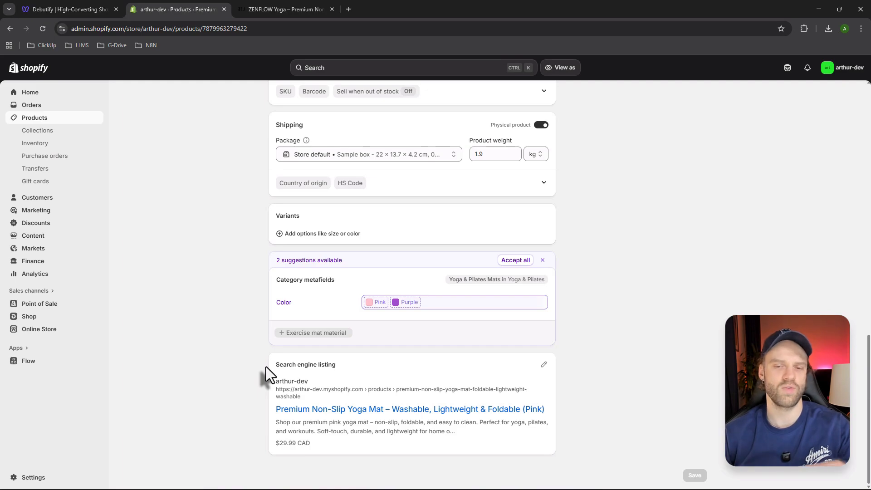
Review the yoga mat's description and media sections, and recheck the product title
scroll(236, 315, up, 15)
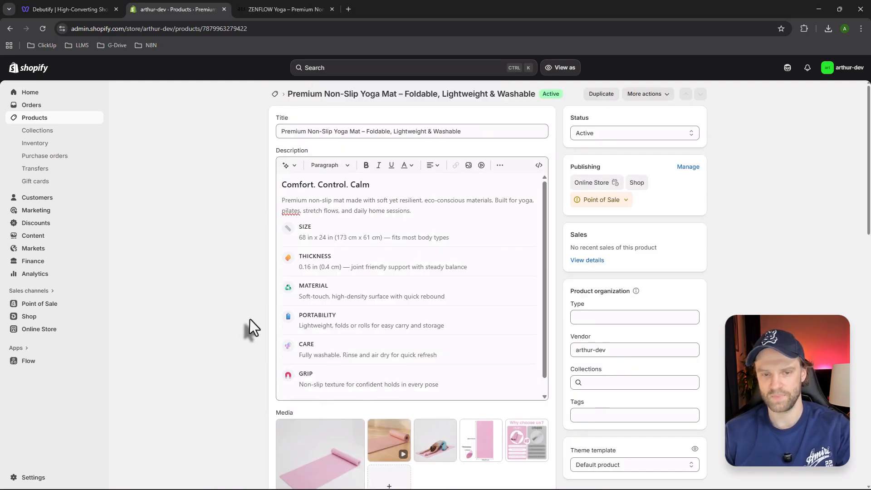
scroll(248, 315, down, 1)
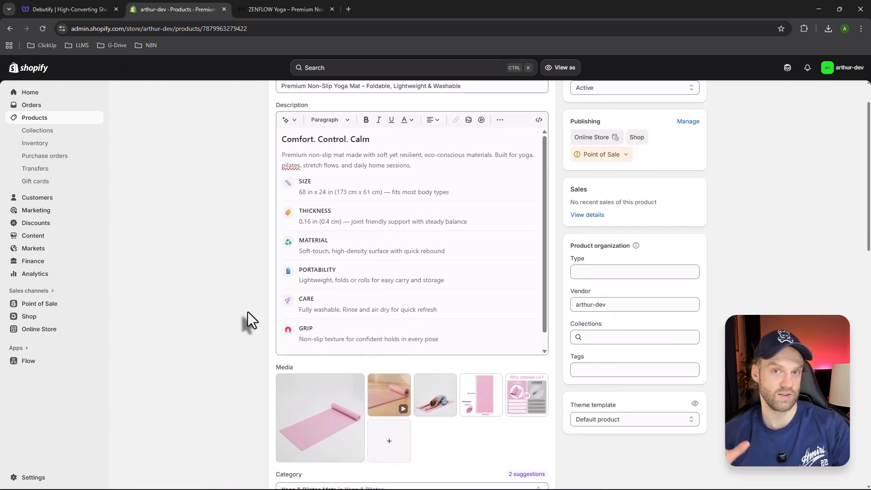
scroll(268, 283, down, 2)
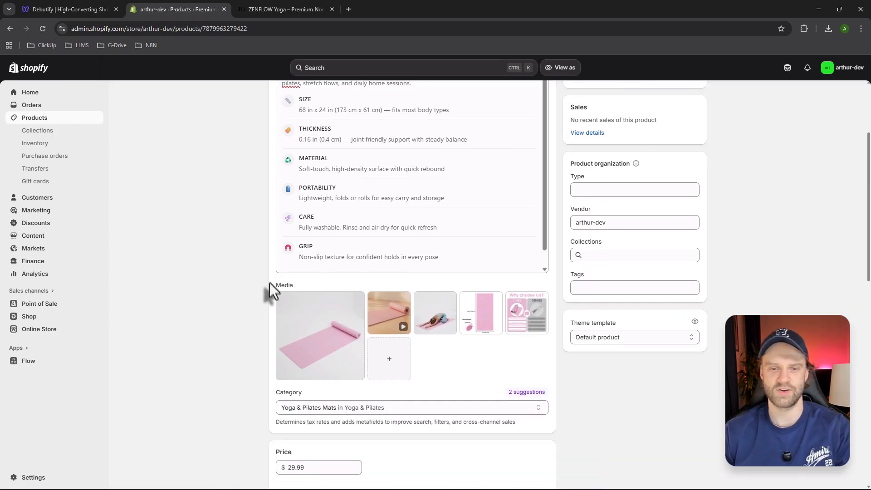
scroll(268, 281, up, 3)
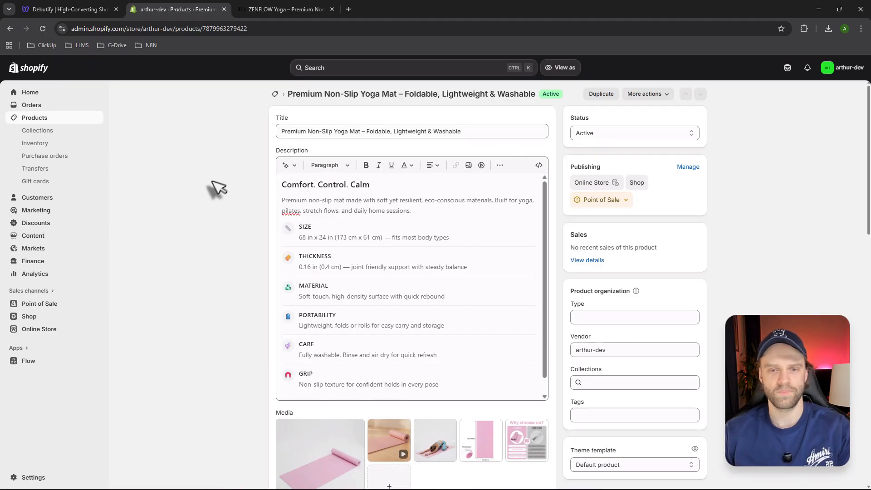
triple_click(491, 136)
click(245, 186)
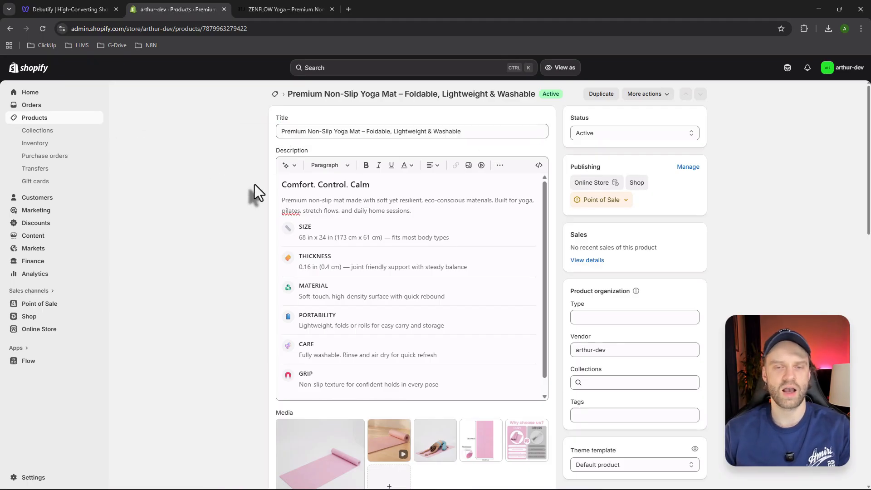
Glance at the storefront home page, and preview the yoga mat's product page with the newsletter popup dismissed
click(286, 12)
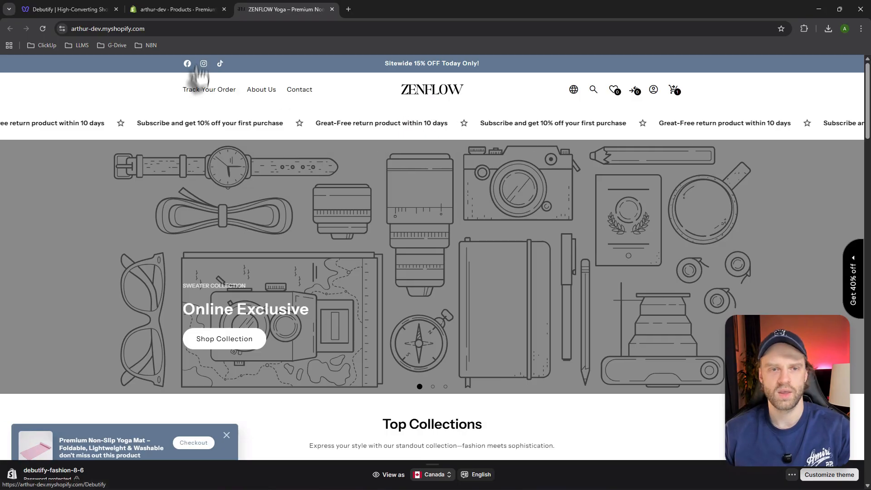
click(176, 9)
click(653, 95)
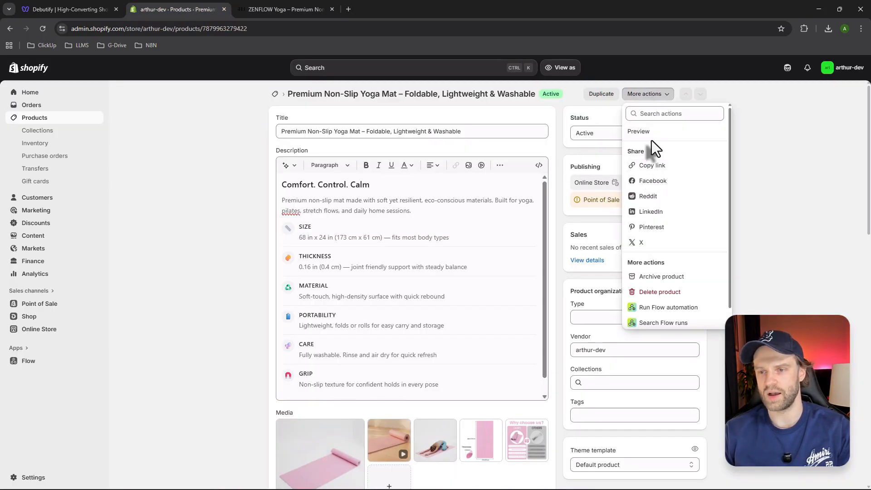
key(Escape)
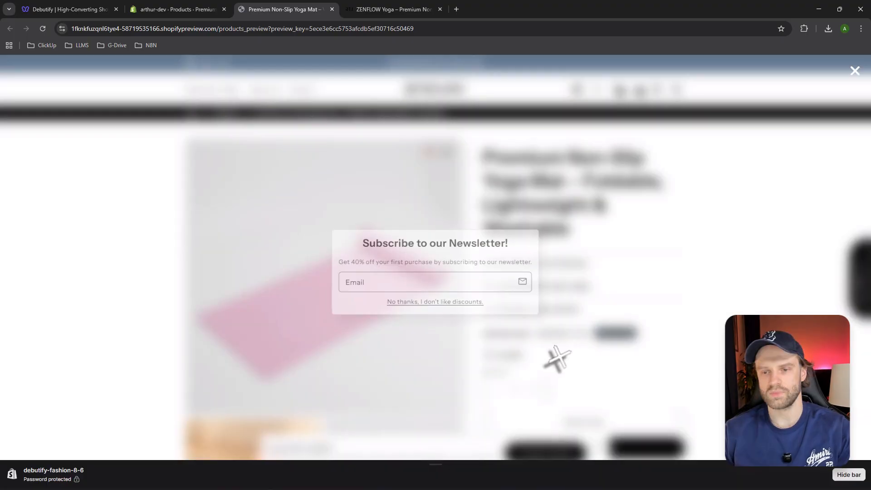
click(426, 302)
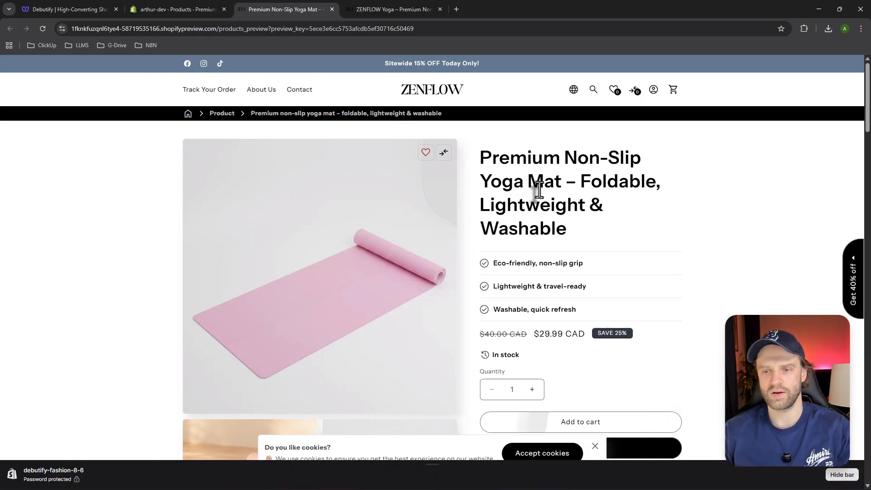
Inspect the product title heading in the preview with the browser's developer tools, and close the tools
click(860, 28)
mouse_move(794, 297)
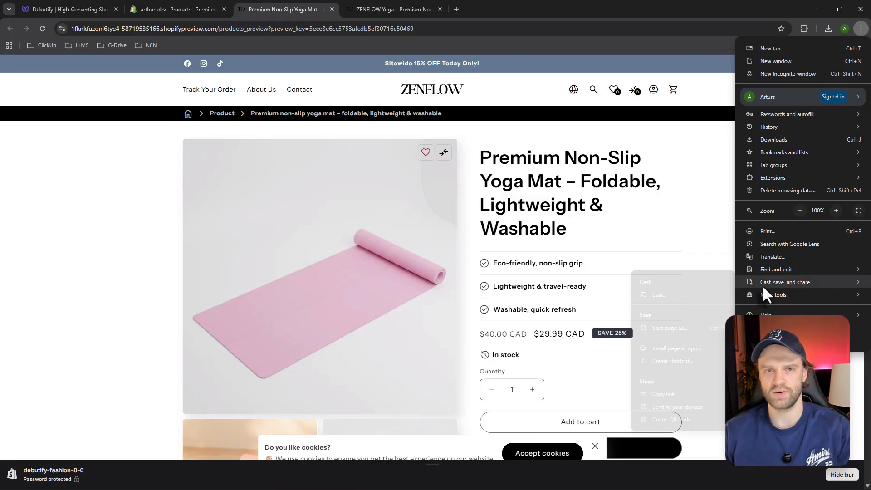
mouse_move(763, 286)
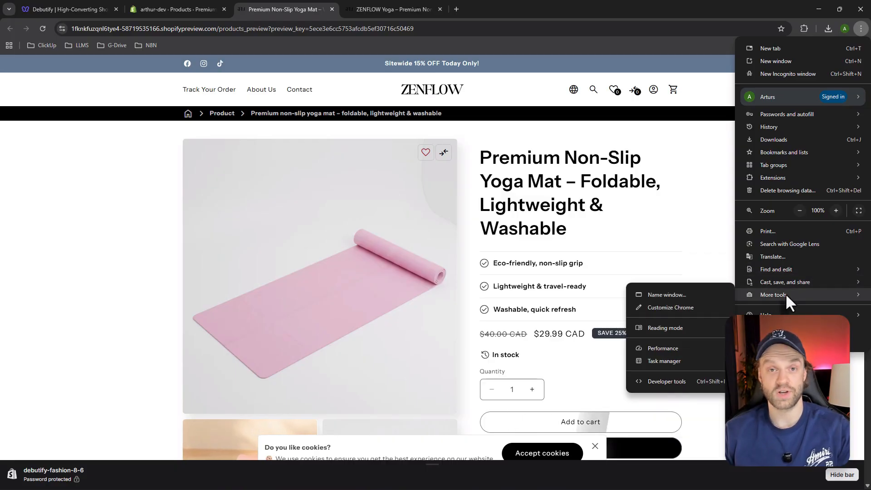
click(665, 384)
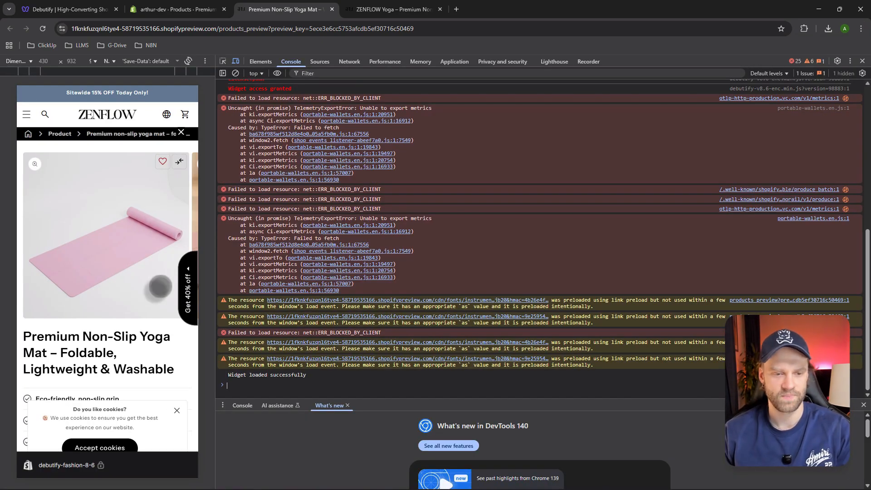
click(223, 61)
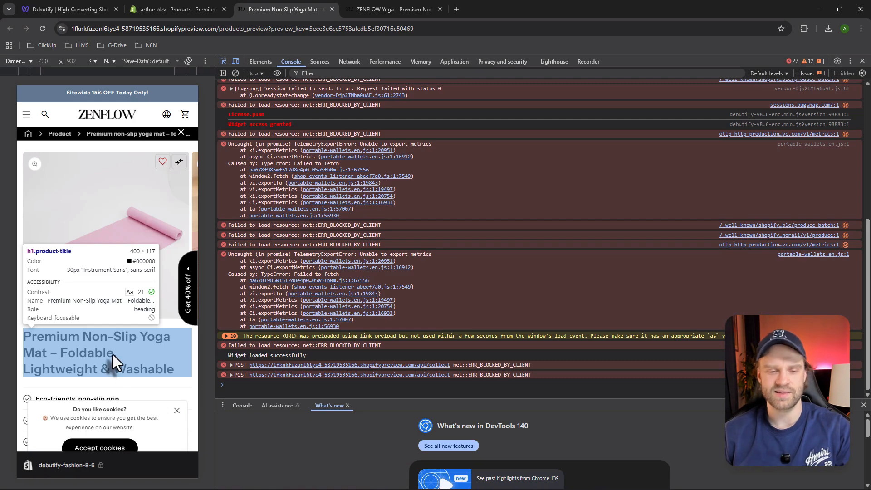
scroll(111, 348, down, 2)
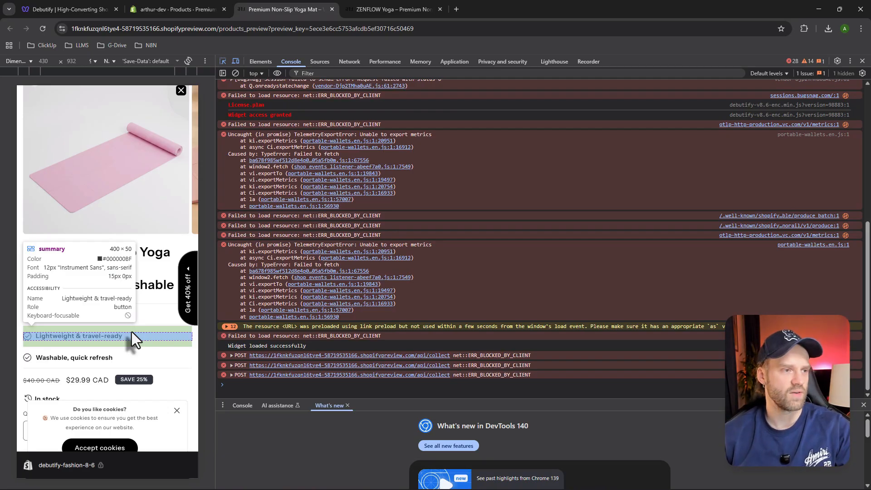
key(Escape)
key(F12)
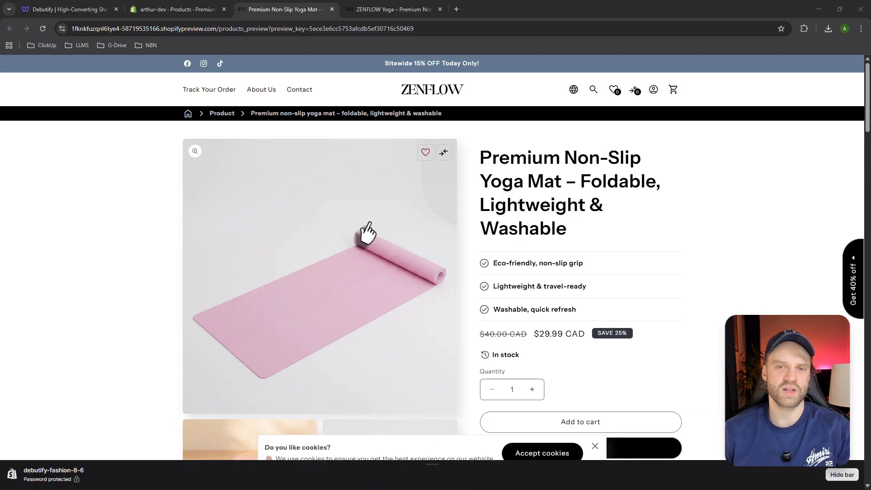
Highlight part of the product title in the preview, close the storefront home page and return to the product in Shopify
drag(489, 183, 554, 206)
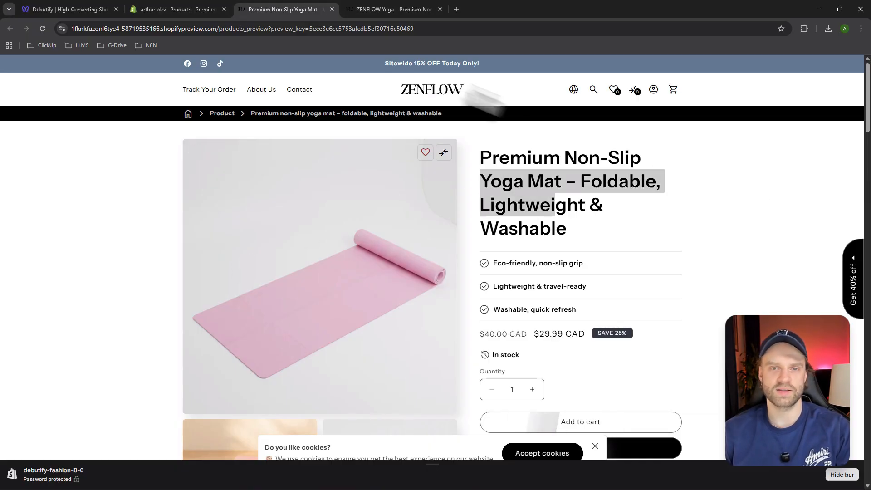
click(439, 9)
click(188, 8)
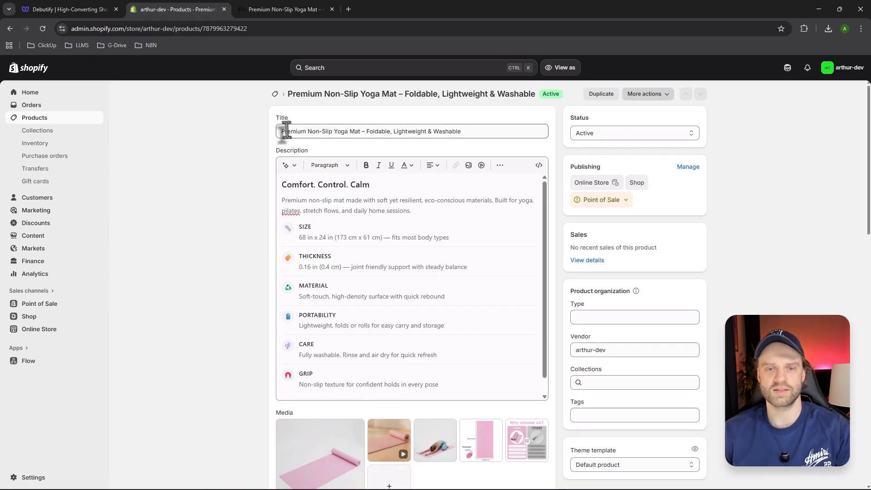
Highlight the main keyword and the feature words in the yoga mat's product title to review its wording
click(281, 132)
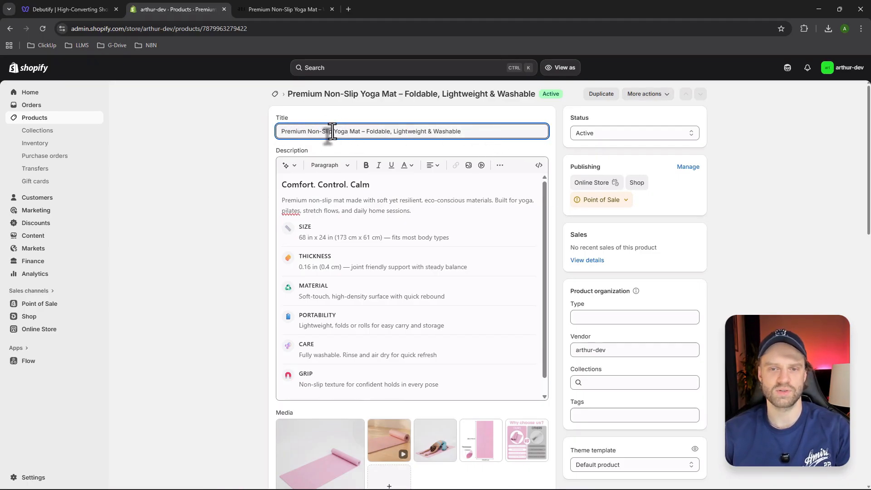
drag(333, 133, 467, 131)
click(365, 132)
click(474, 134)
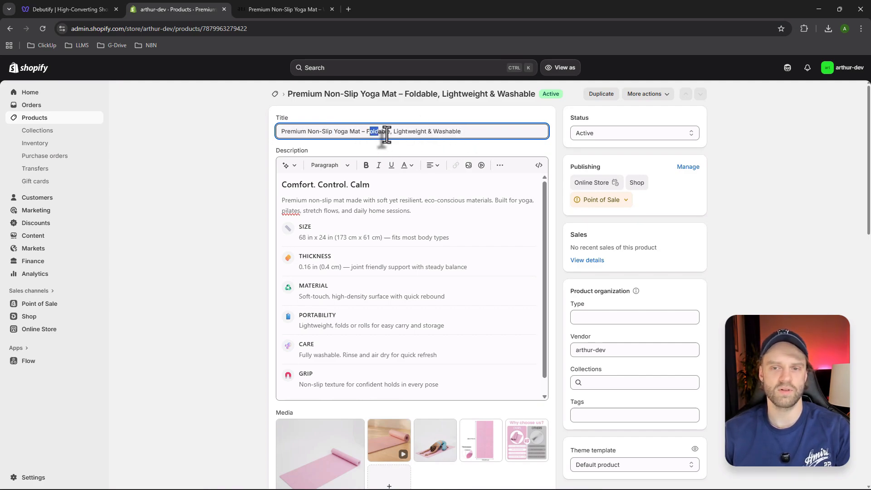
click(455, 132)
drag(497, 135, 237, 152)
click(288, 149)
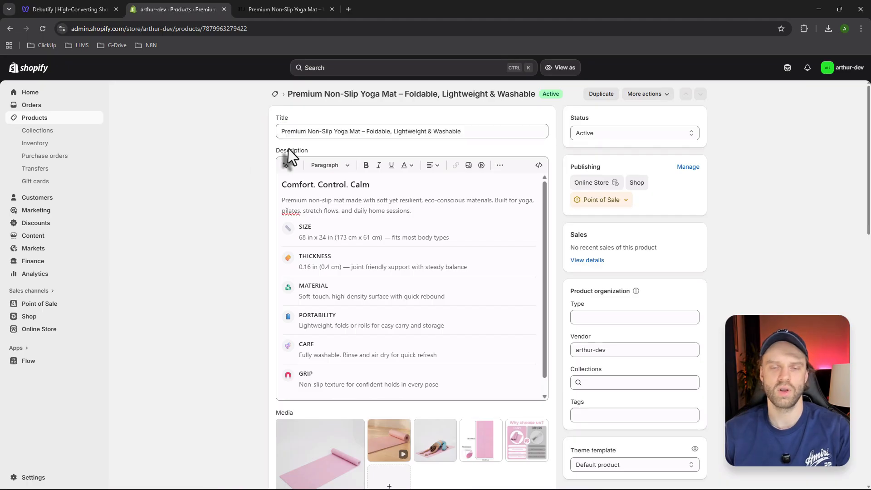
Search Google for "yoga mats" in a new browser tab, look through the results, and return to the product in Shopify
click(286, 9)
click(348, 9)
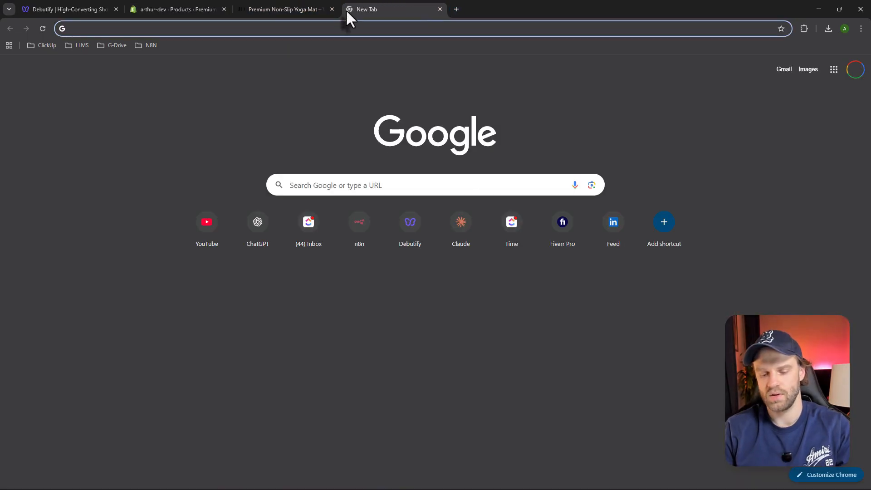
text(yoga mats)
key(Return)
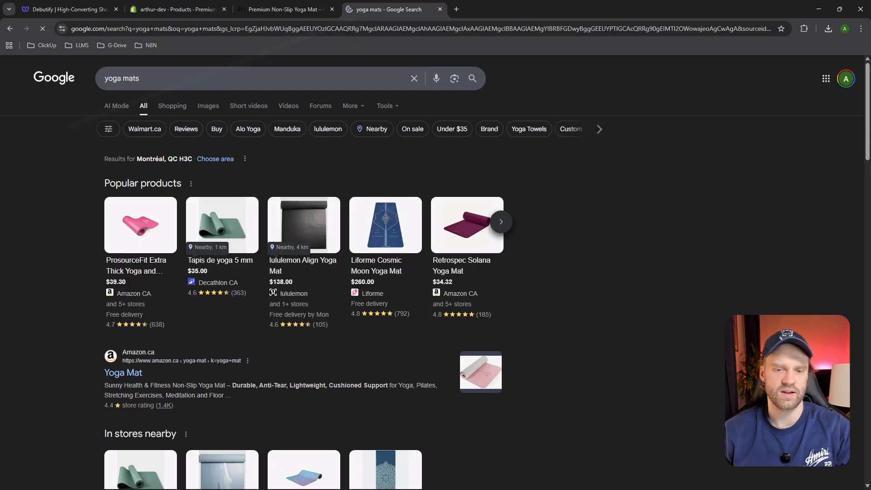
scroll(87, 383, down, 8)
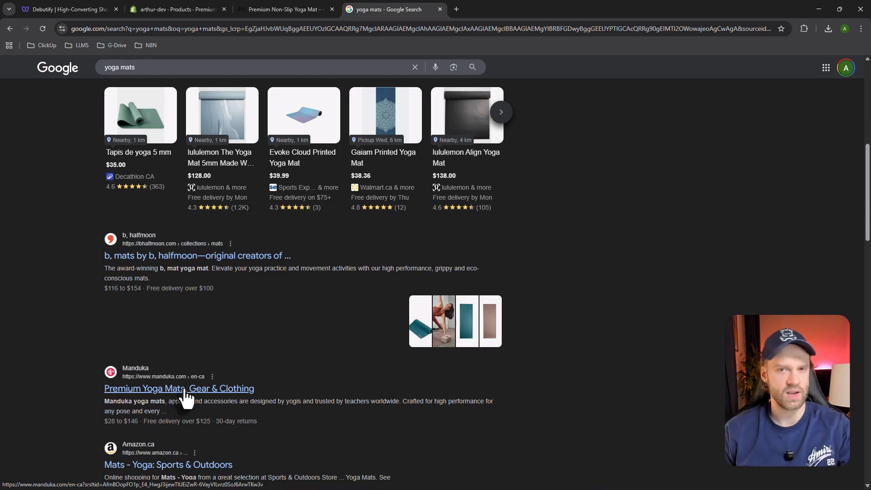
click(263, 10)
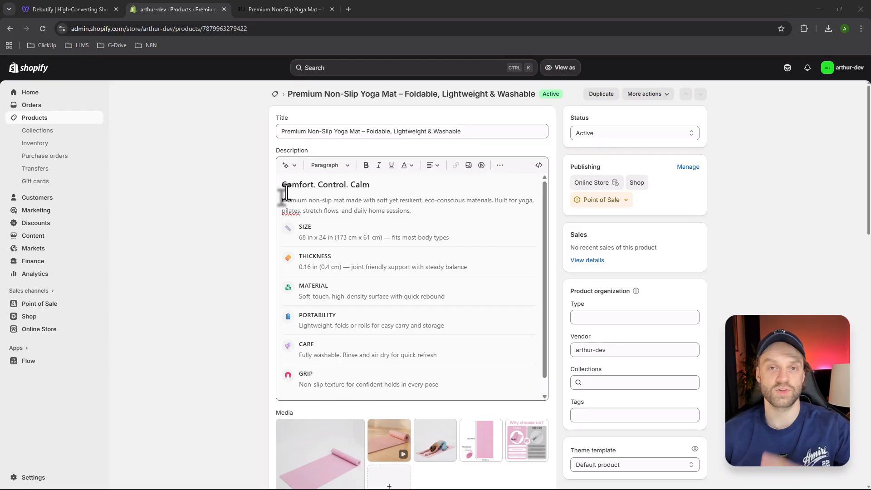
Highlight the "Comfort. Control. Calm" heading and the introductory paragraph in the yoga mat's description to review them
drag(282, 186, 411, 211)
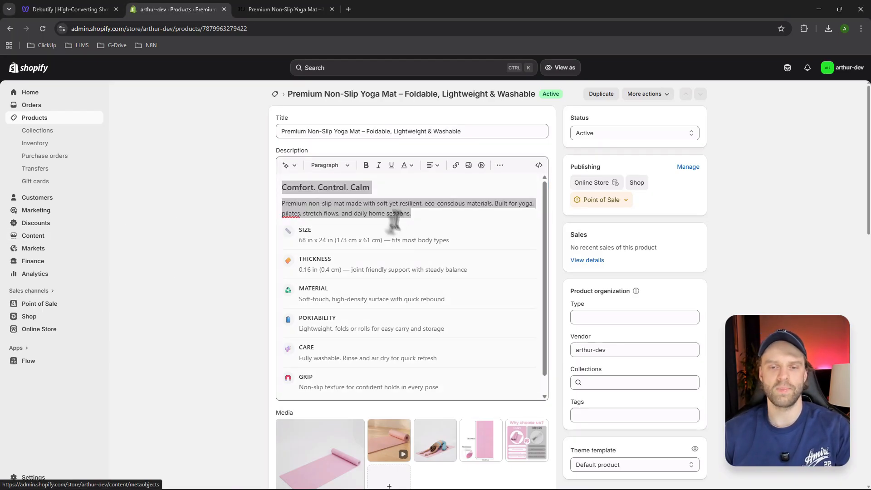
click(397, 215)
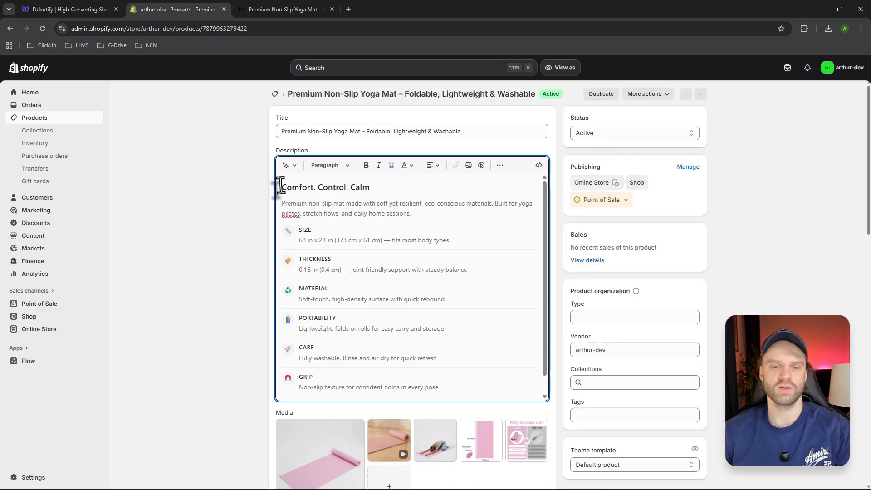
drag(282, 186, 438, 229)
click(311, 203)
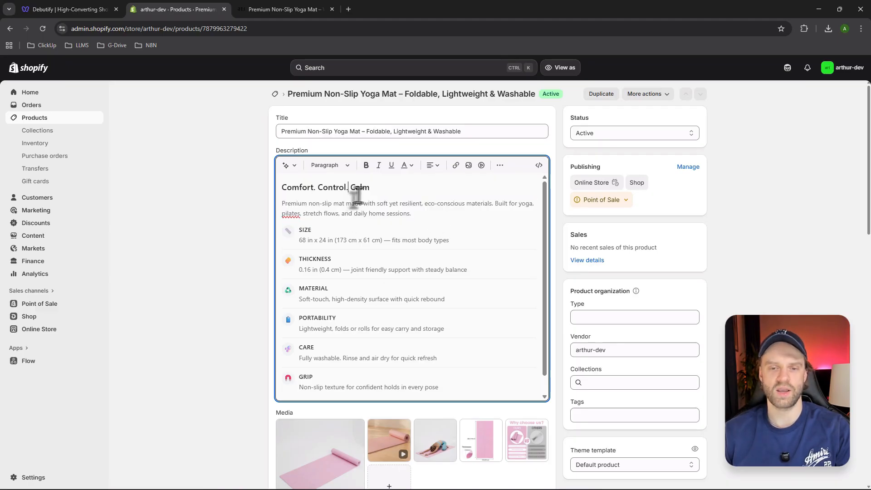
click(282, 187)
drag(297, 193, 262, 204)
click(438, 220)
click(260, 207)
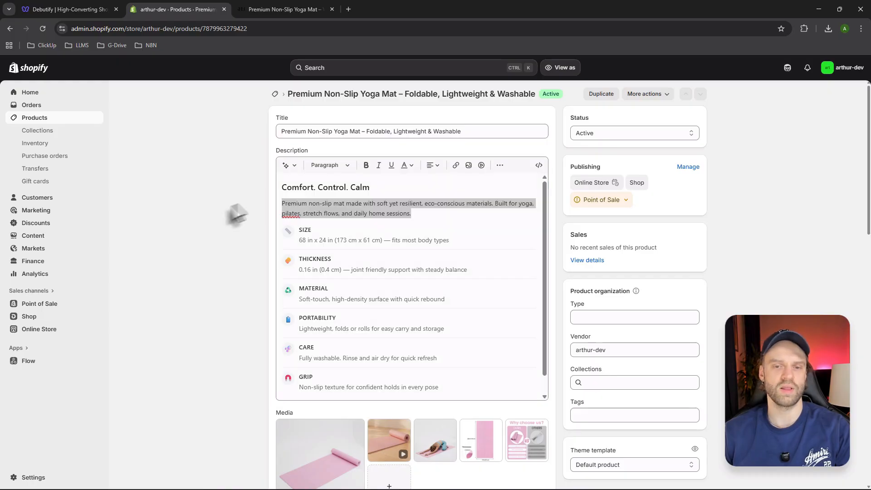
click(300, 192)
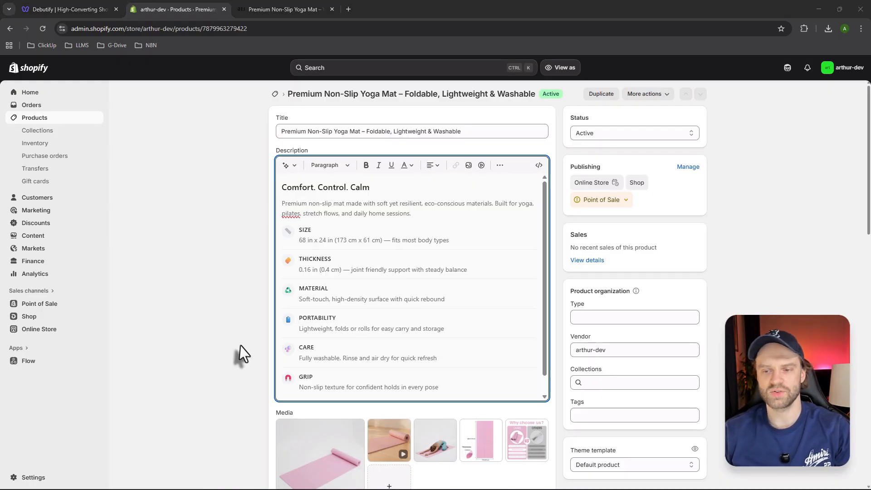
Review the yoga mat's media and category sections, and open the product category choices
scroll(245, 351, down, 4)
scroll(284, 365, down, 2)
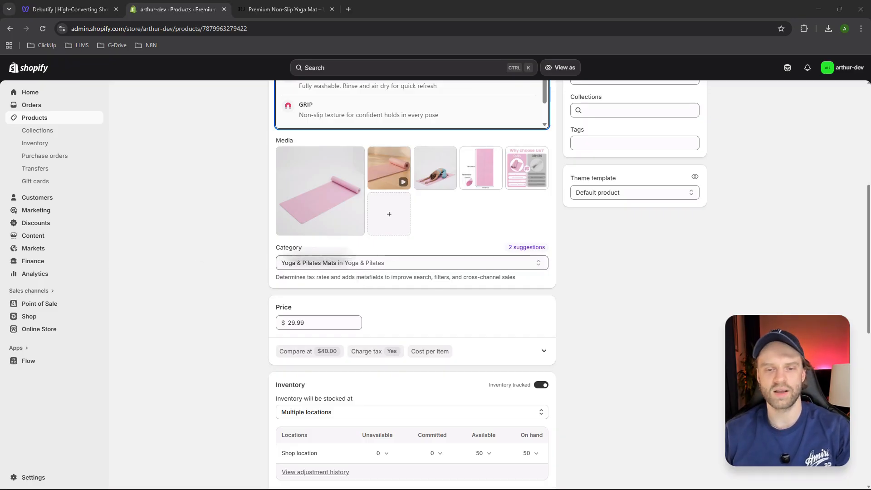
click(274, 257)
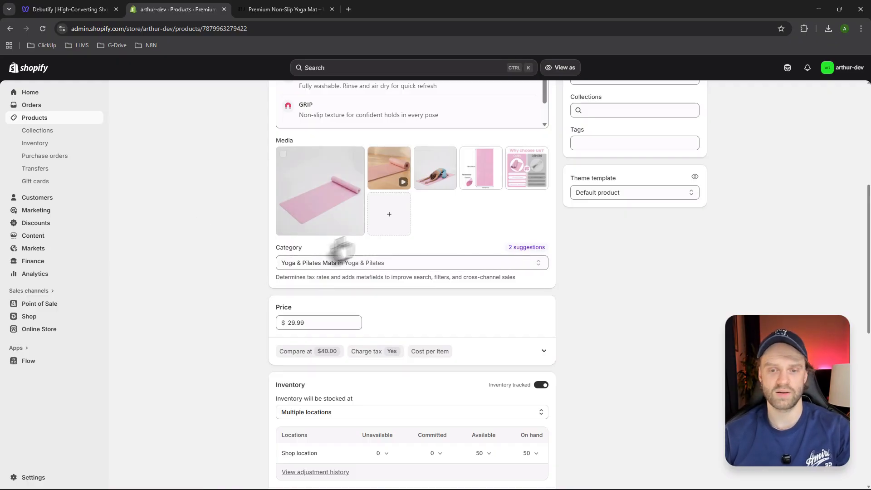
scroll(282, 227, up, 1)
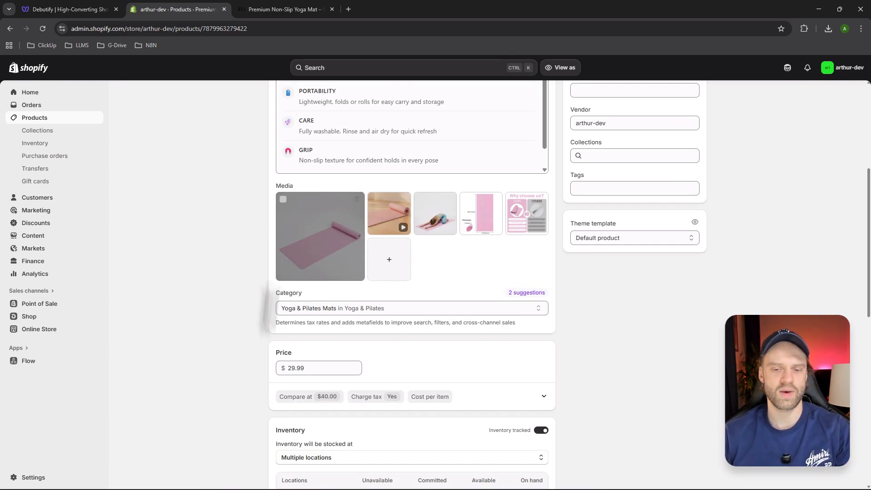
click(390, 312)
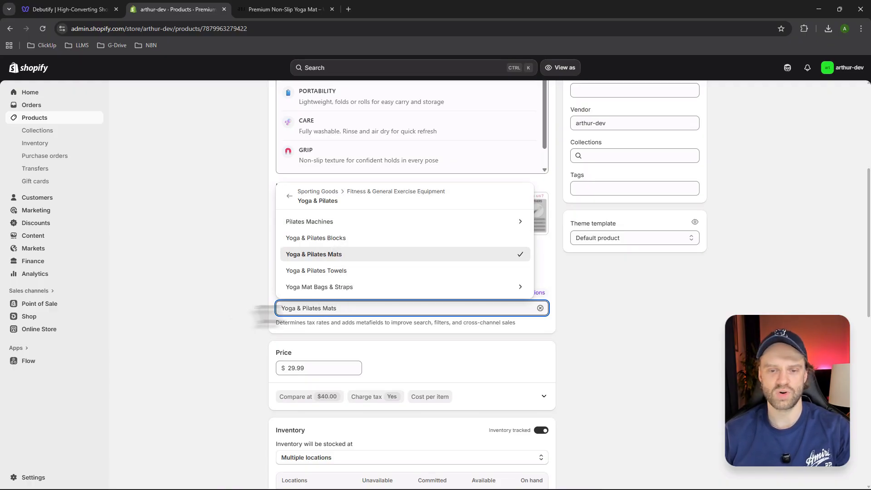
click(331, 311)
click(330, 311)
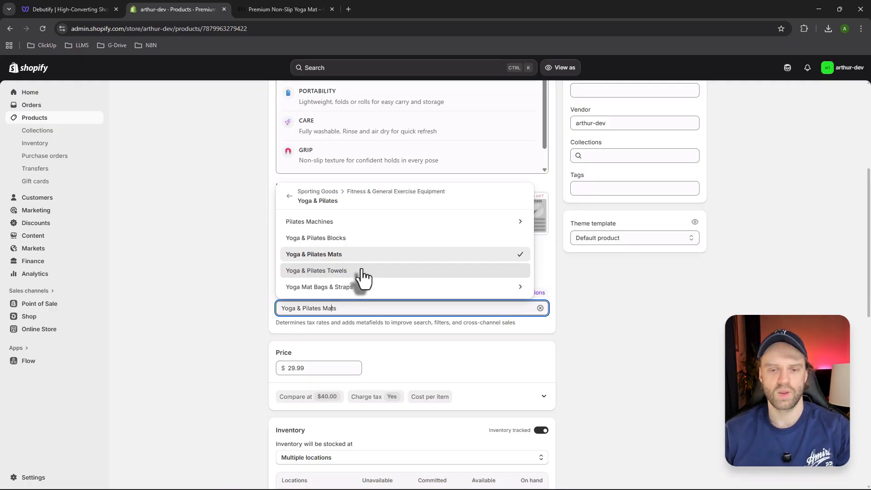
Browse the category tree from Yoga & Pilates up to the top-level categories, and close it without choosing another category
click(289, 196)
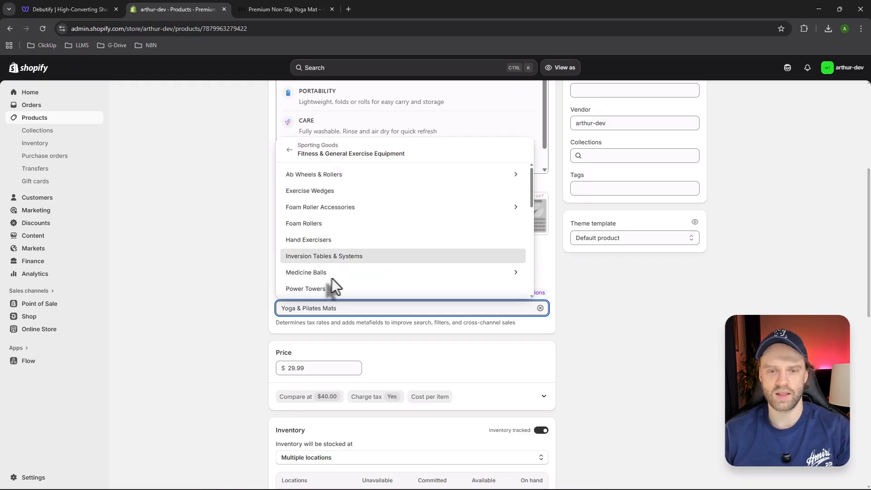
click(291, 152)
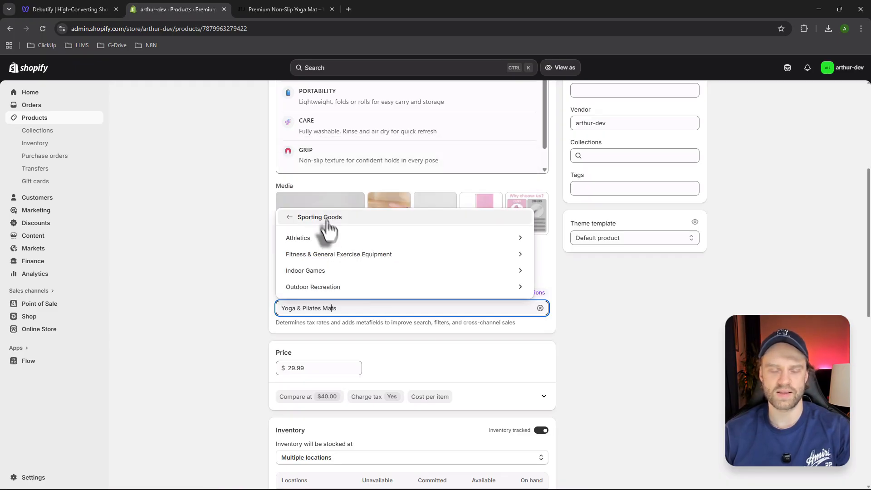
click(304, 221)
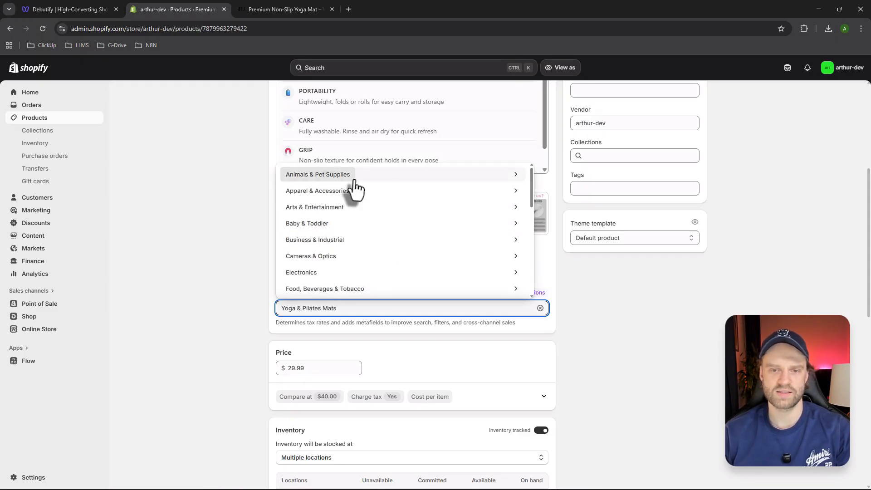
scroll(359, 225, down, 6)
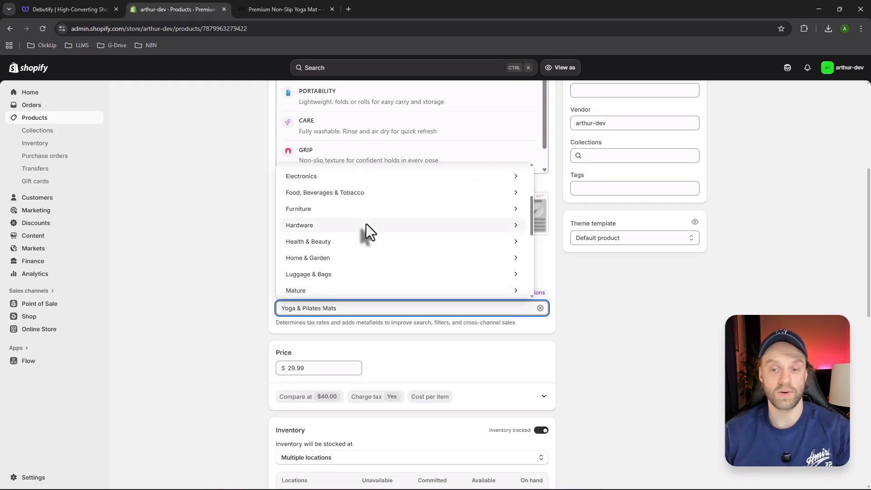
scroll(363, 252, down, 2)
scroll(360, 259, up, 5)
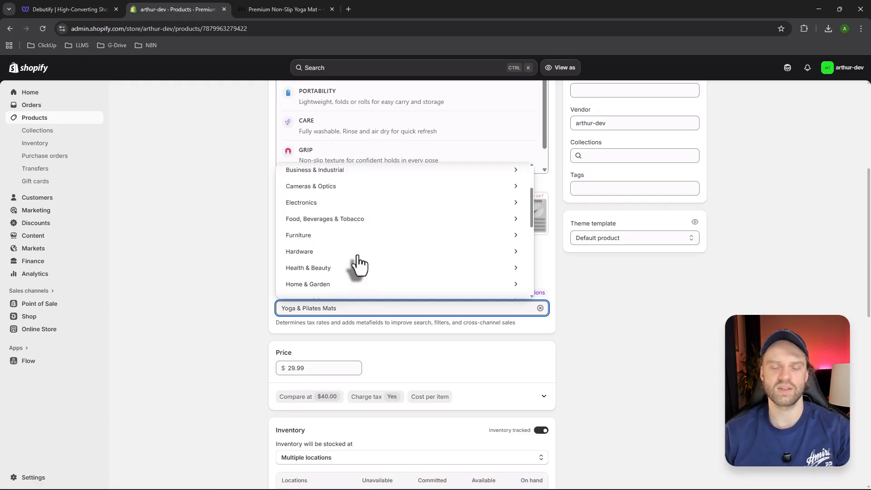
click(234, 291)
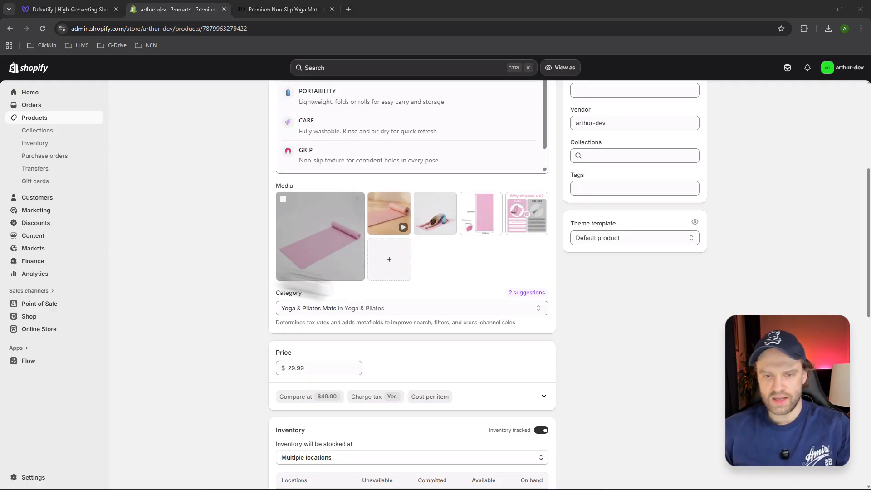
Open the first image in the yoga mat's media, and place the cursor in its alt text field
scroll(241, 268, up, 3)
scroll(238, 277, down, 2)
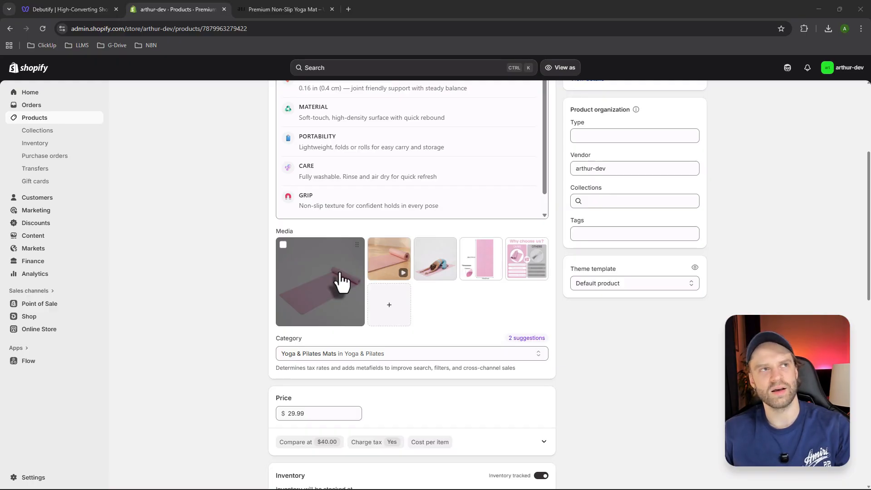
click(340, 274)
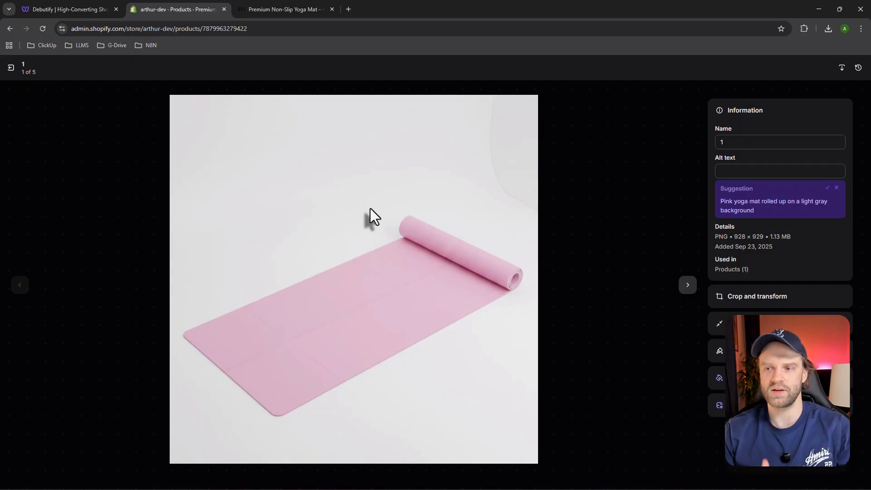
click(737, 171)
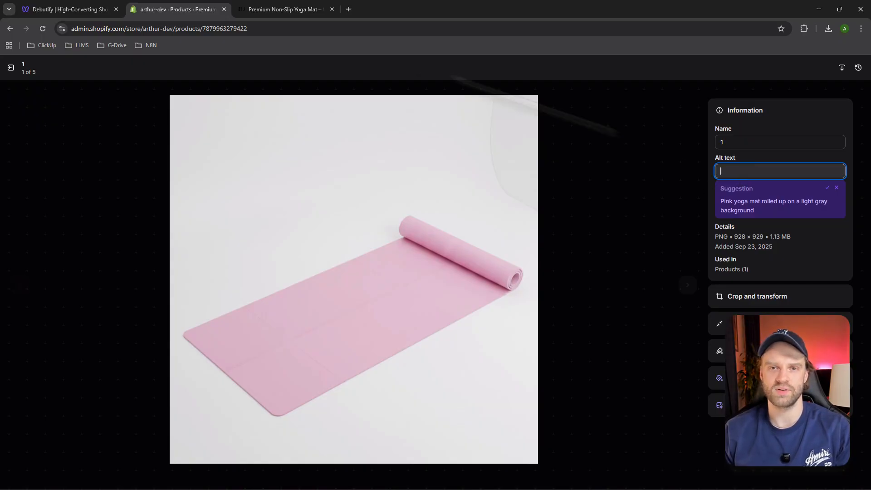
Search Google for "yoga matt" in a new browser tab, and browse the image results
click(290, 9)
click(348, 10)
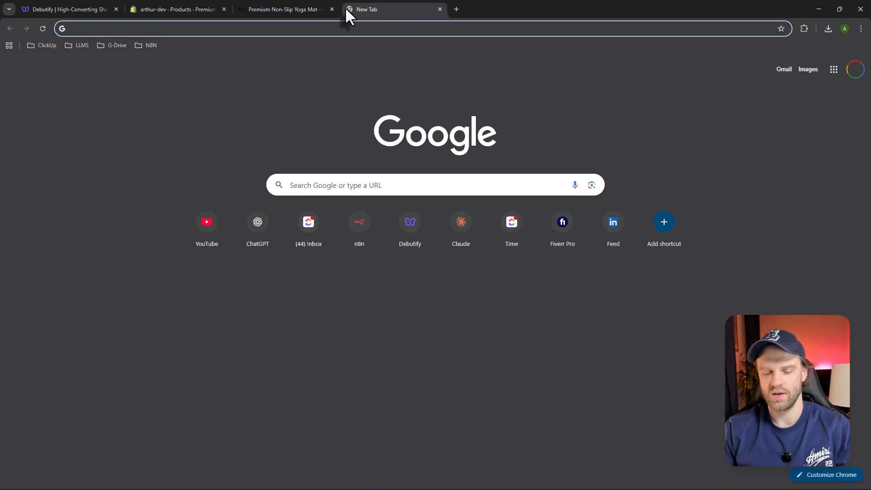
text(yoga matt)
key(Return)
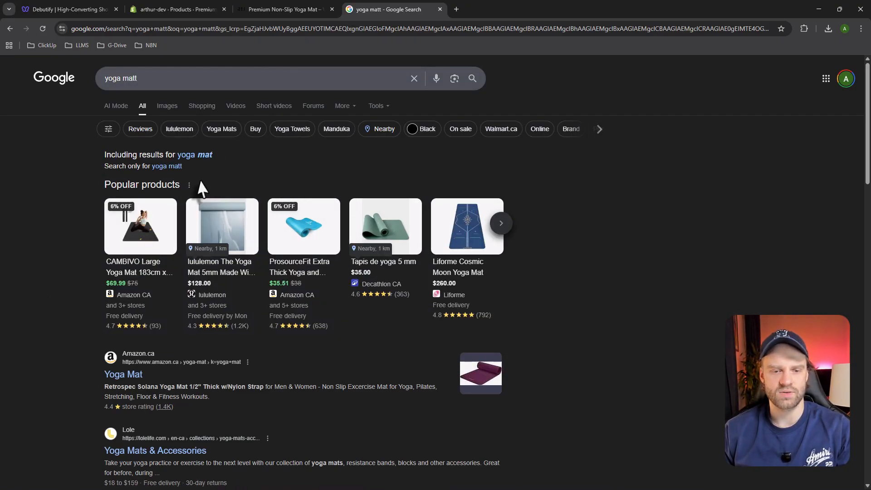
click(167, 106)
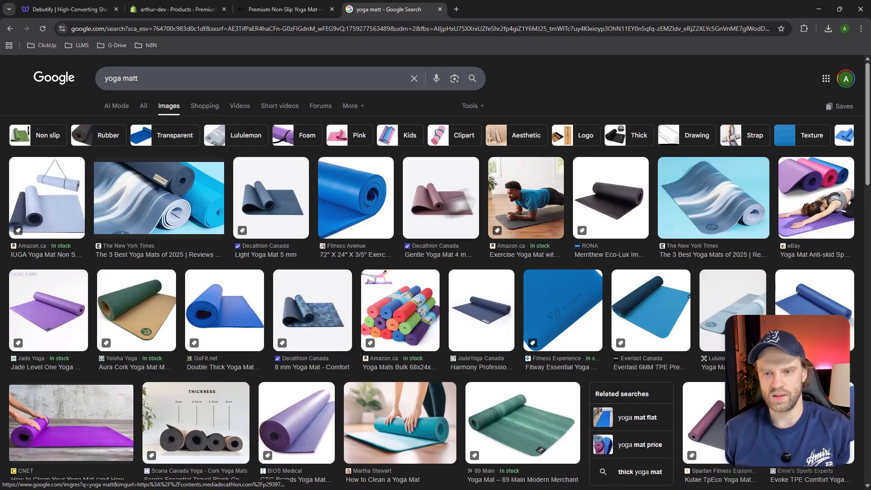
scroll(354, 317, down, 8)
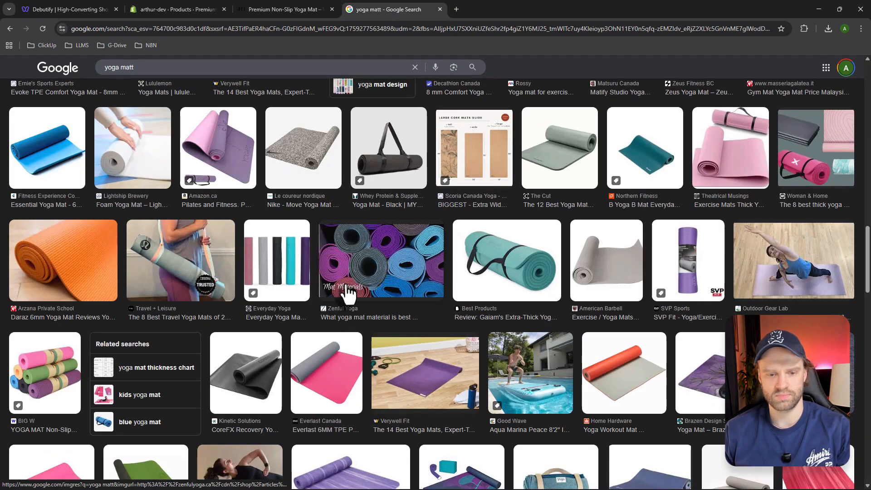
scroll(204, 309, down, 4)
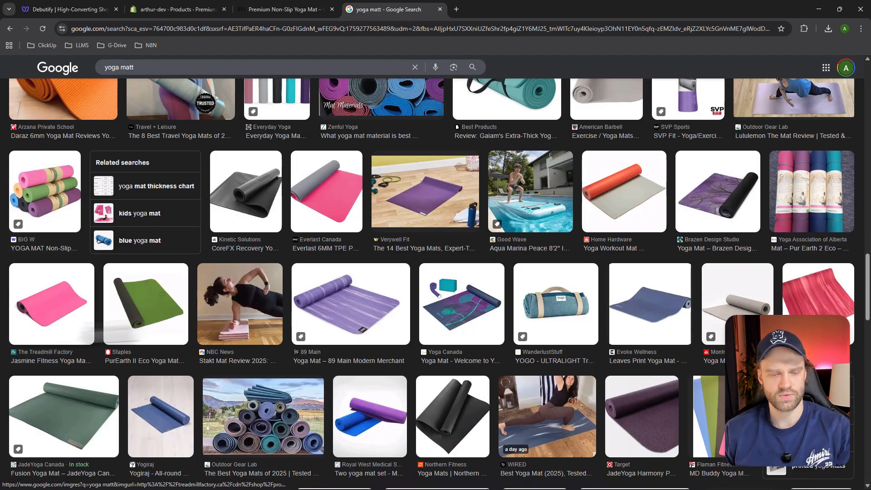
Open The Treadmill Factory's pink yoga mat image, inspect it with the developer tools, and highlight its alt attribute in the code
click(66, 292)
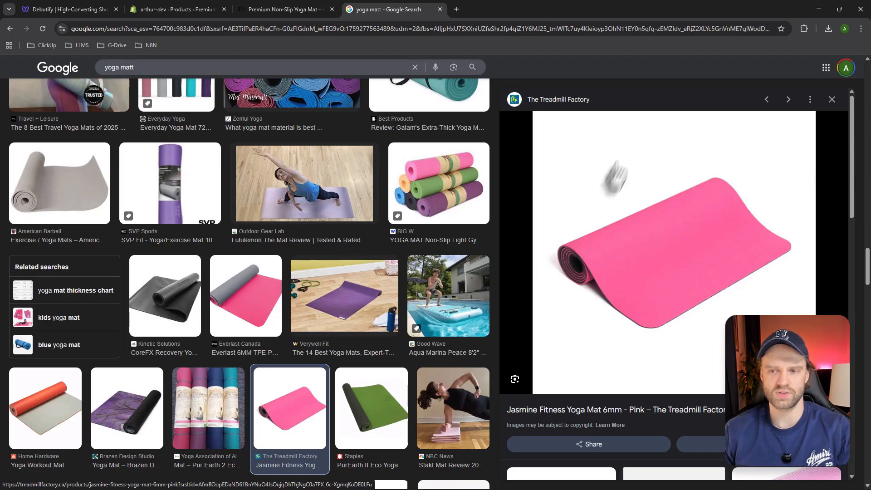
right_click(594, 183)
click(636, 388)
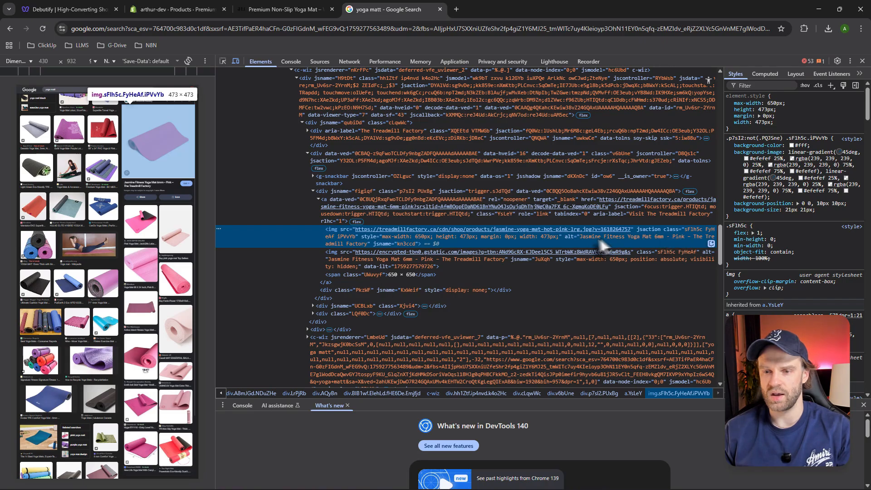
double_click(569, 237)
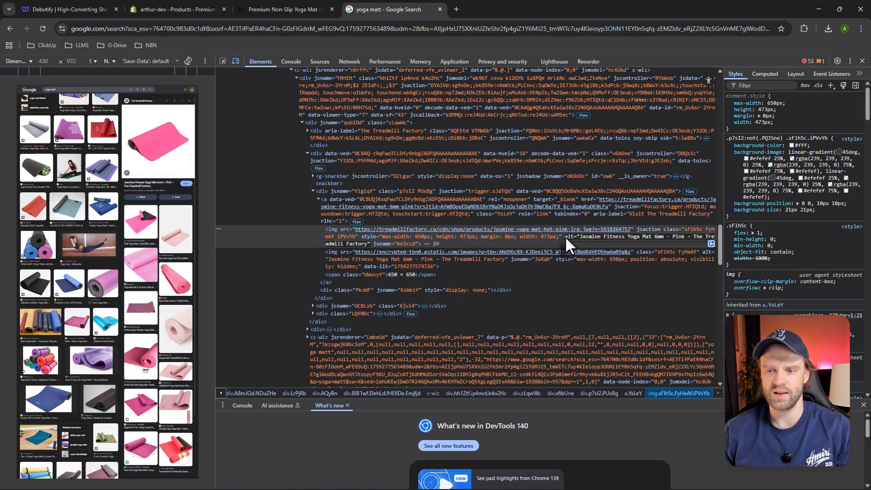
drag(565, 236, 633, 239)
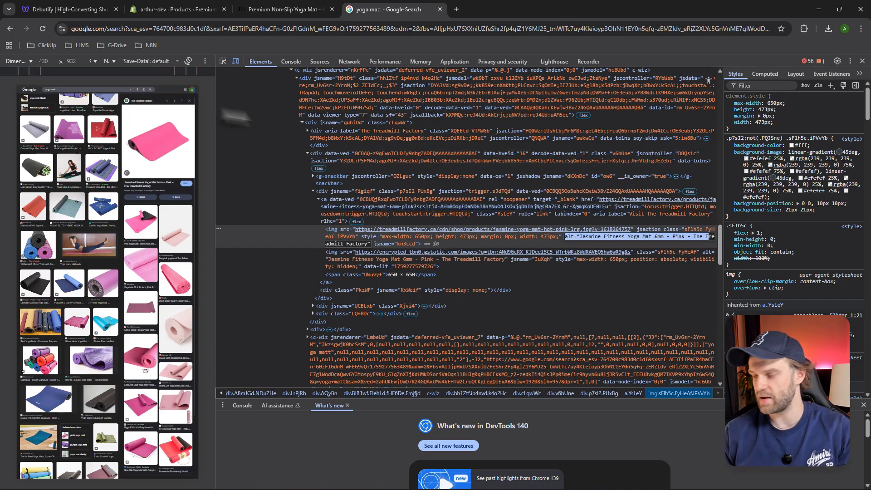
Return to the yoga mat image in Shopify and set its alt text to "ZENFLOW Pink Lightweight & Eco-Friendly Yoga 6mm"
click(584, 237)
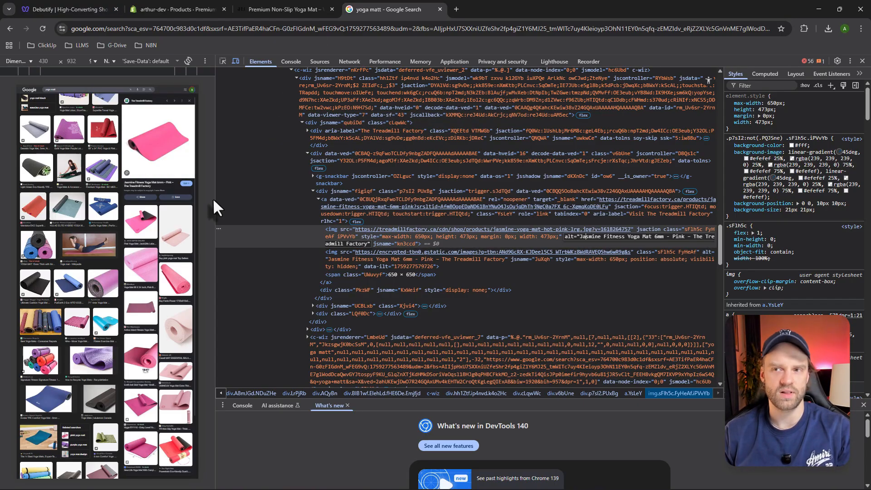
click(264, 9)
key(ctrl+shift+Tab)
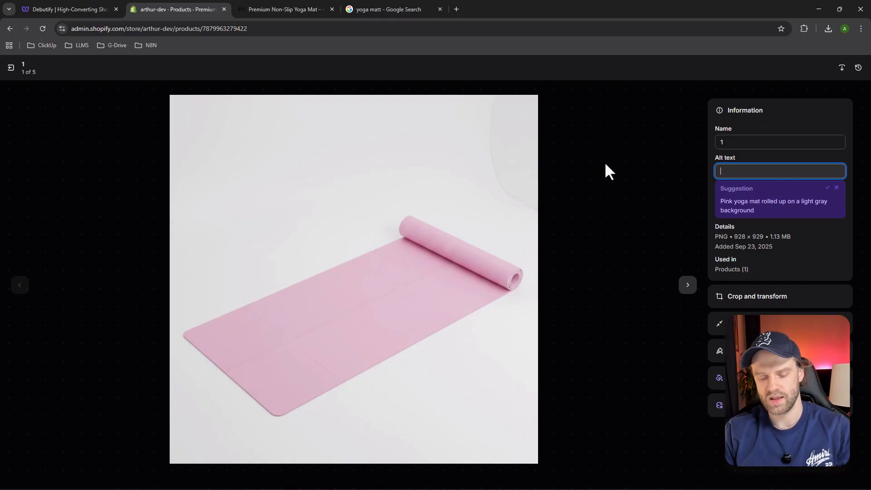
text(ZENFL)
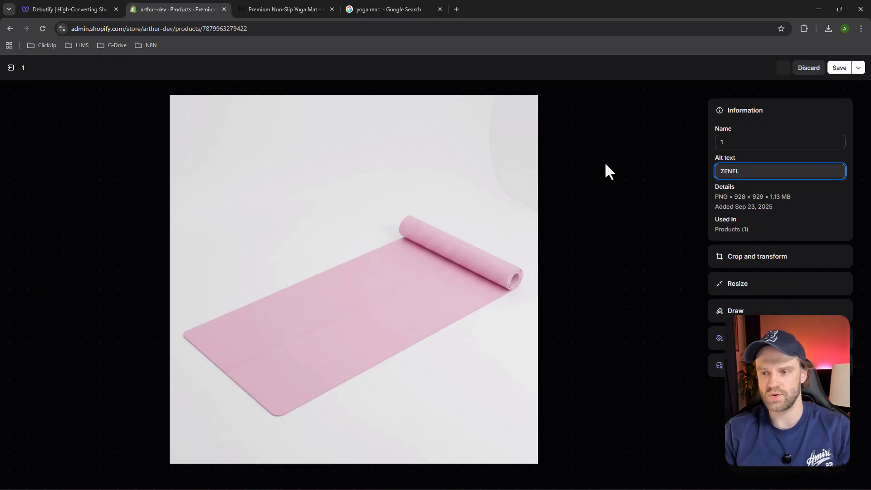
text(OW)
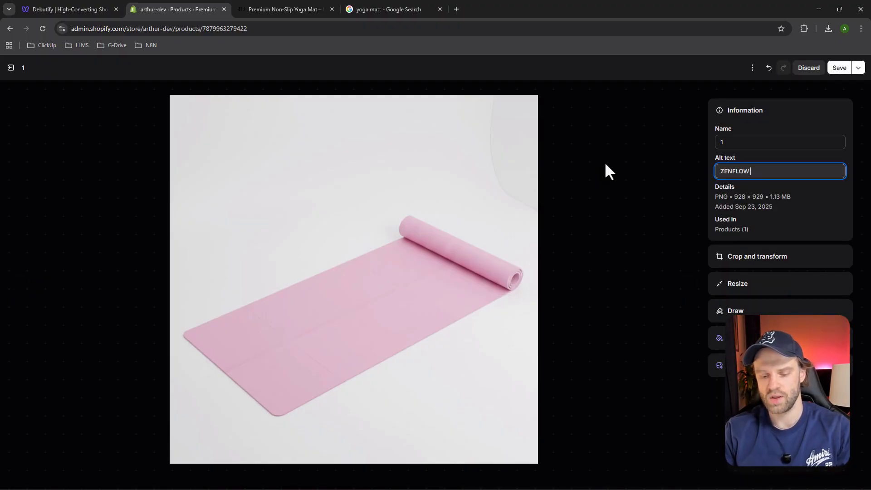
text( Pink Yoga)
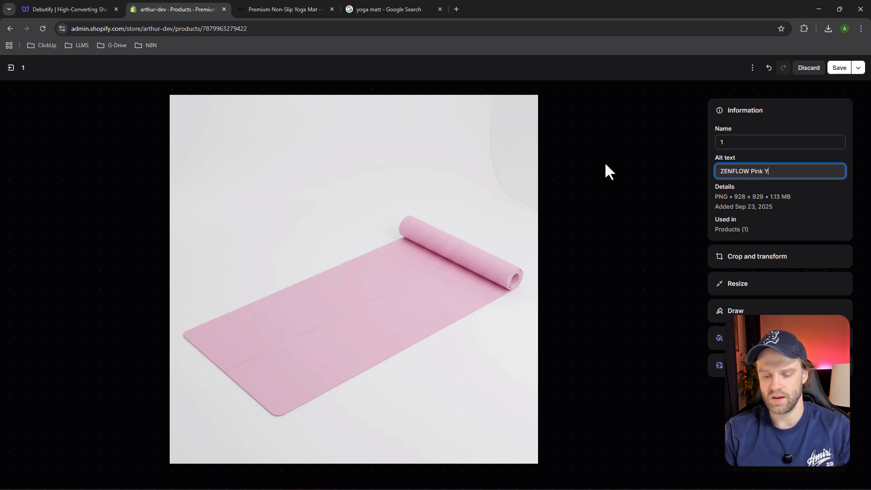
key(BackSpace)
key(BackSpace)
key(BackSpace)
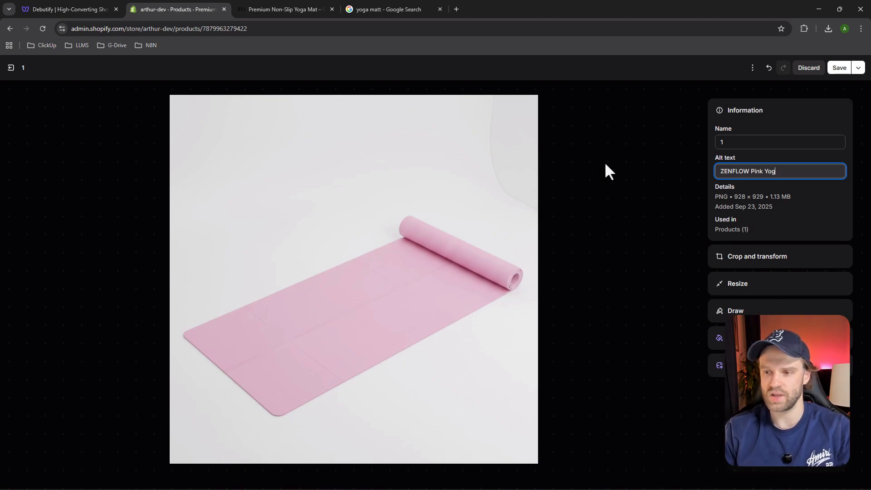
key(BackSpace)
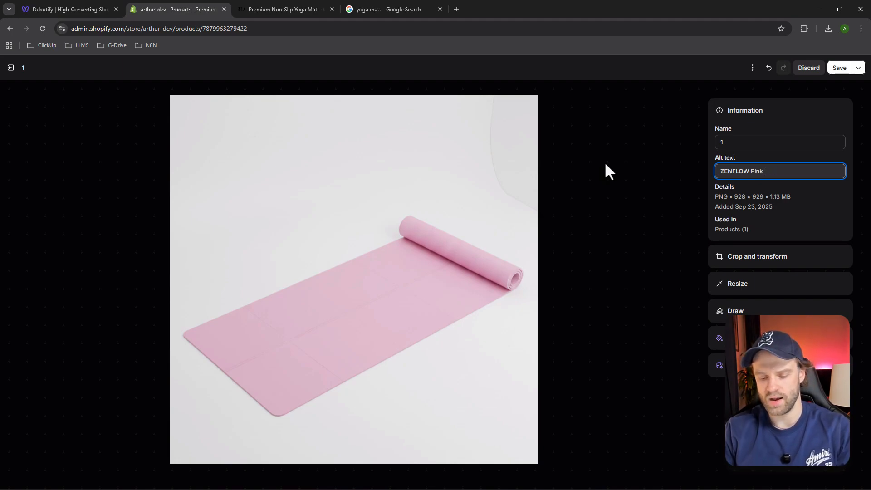
text(Lightweight)
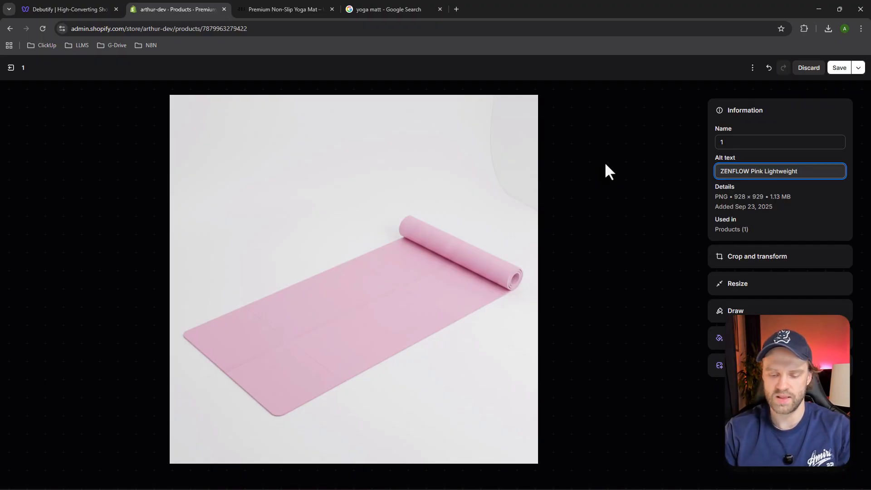
text( & Eco-Feidn)
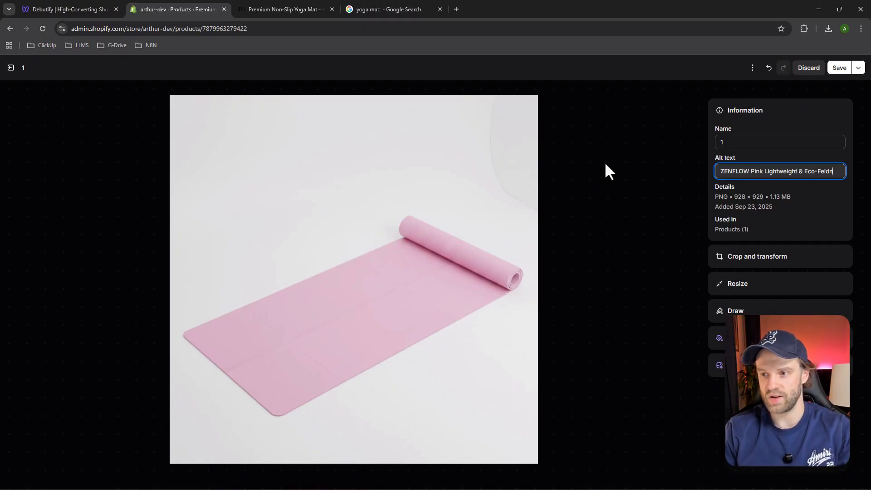
key(BackSpace)
text(riendly)
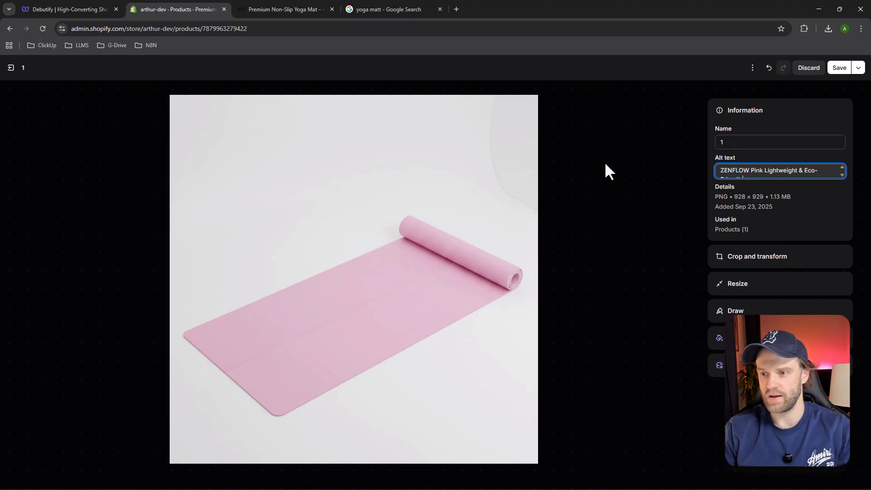
text( Yoga)
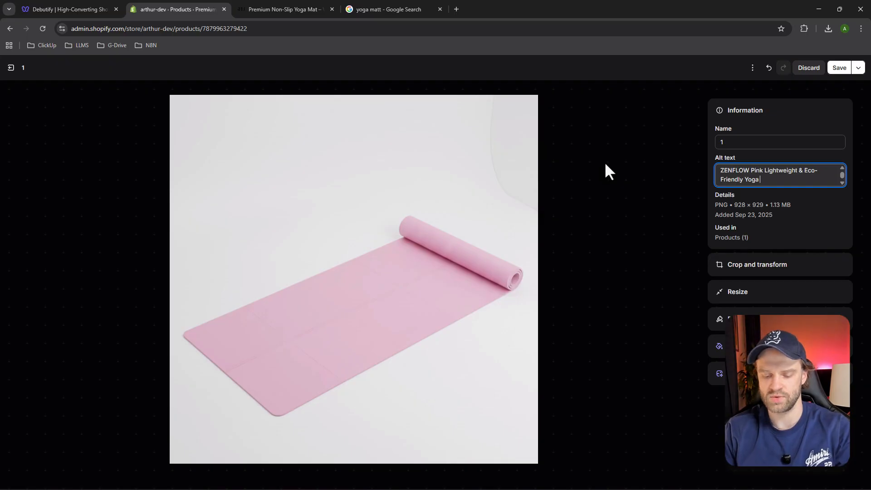
text( 6mm)
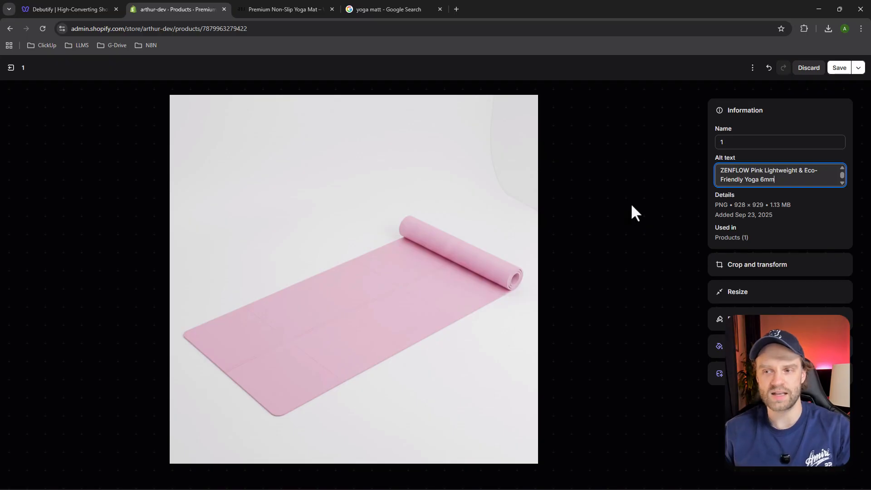
Highlight the new alt text, and compare it with the storefront product page and the alt attribute of the Google image result
drag(777, 180, 713, 172)
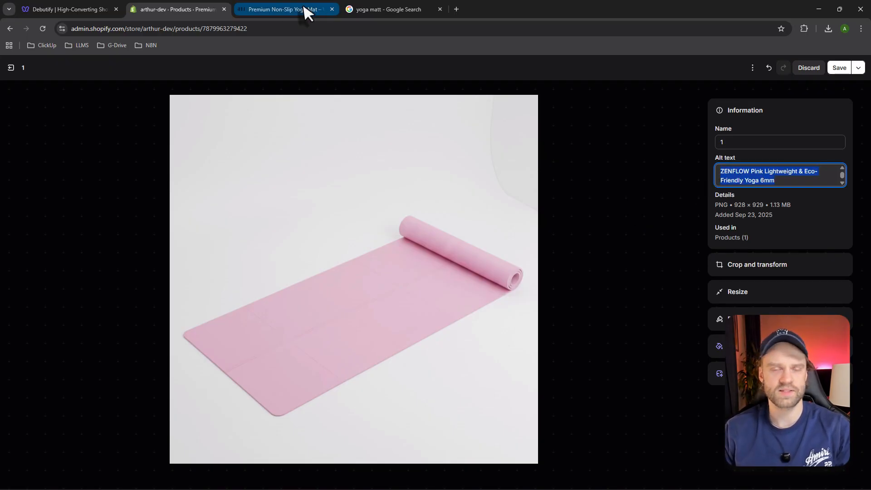
mouse_move(302, 5)
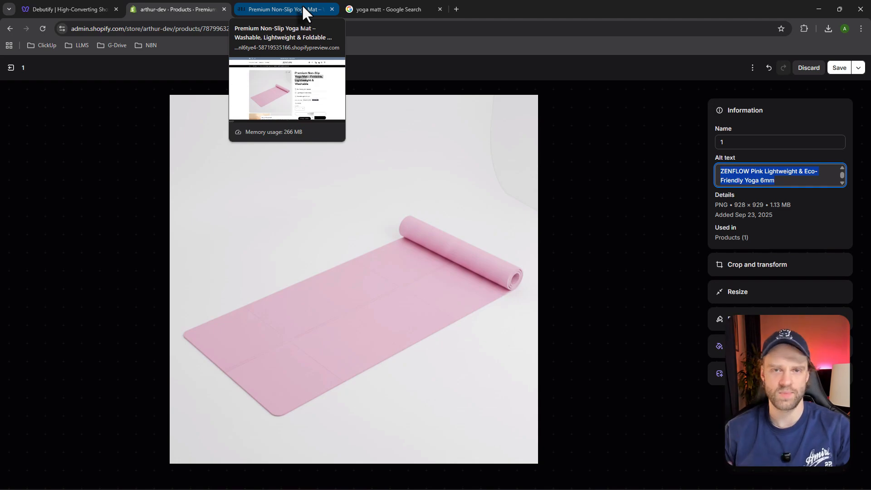
click(301, 4)
click(359, 9)
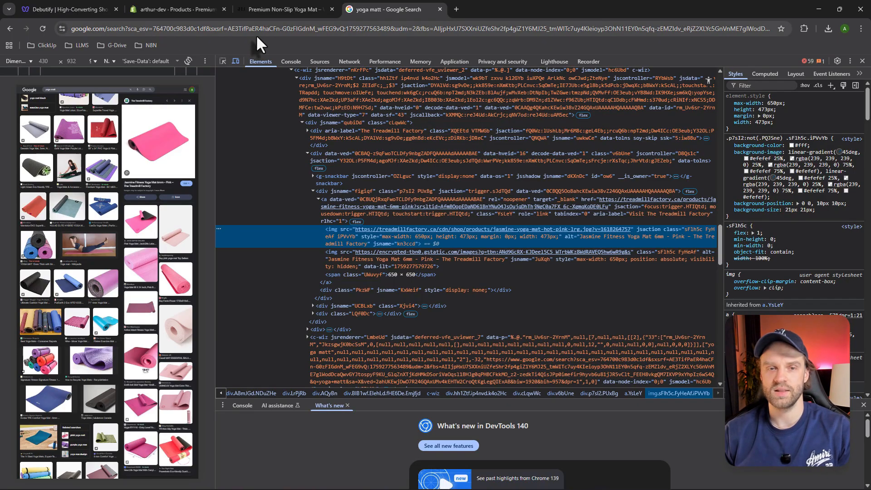
click(198, 11)
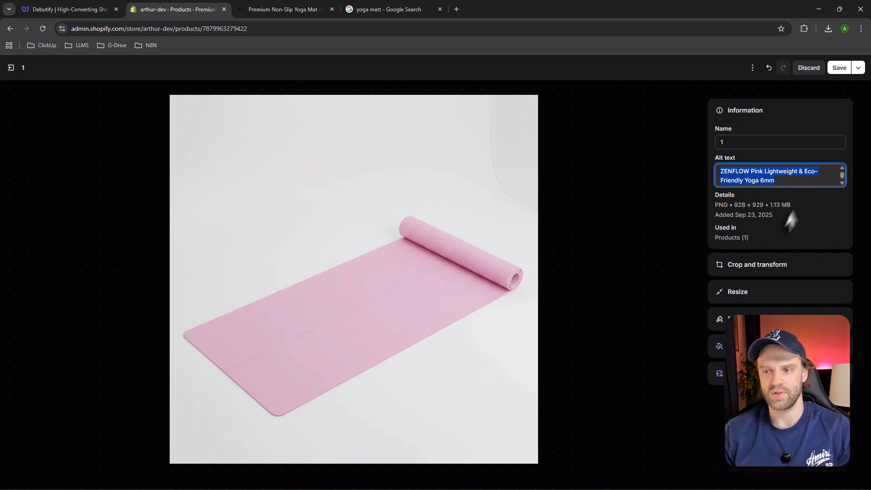
Save the image's alt text and close the image editor to return to the product page
click(785, 181)
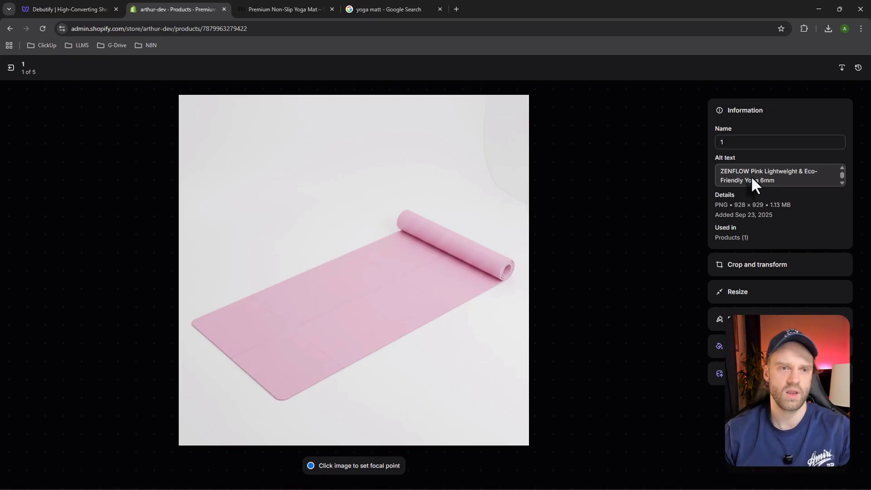
click(10, 68)
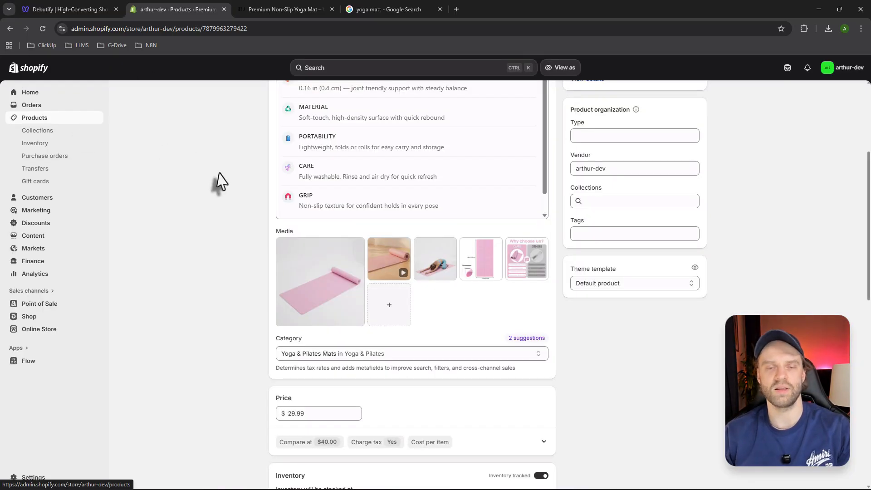
Review the product's description and media, the storefront preview, and the inspected Google image result
scroll(213, 180, down, 3)
scroll(212, 179, up, 5)
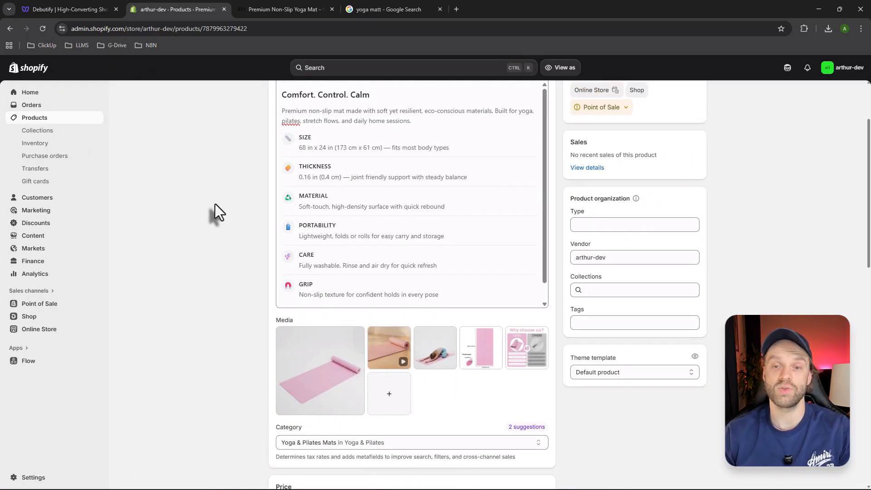
click(332, 9)
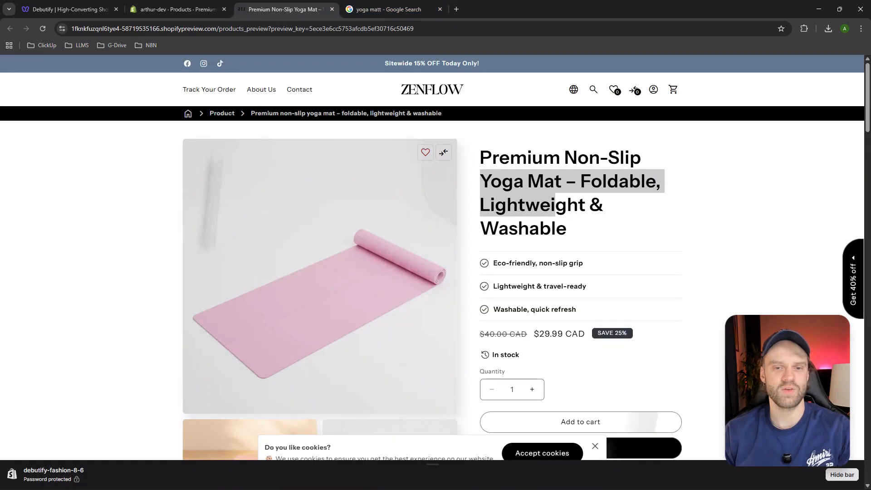
click(399, 9)
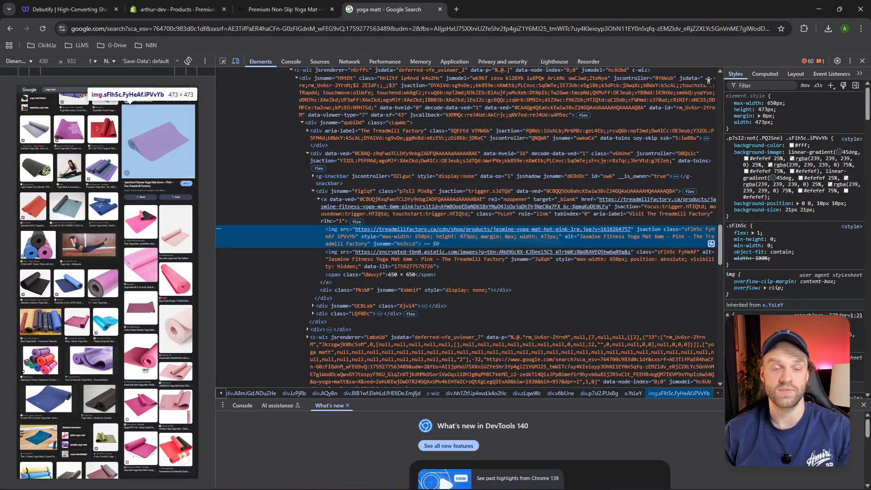
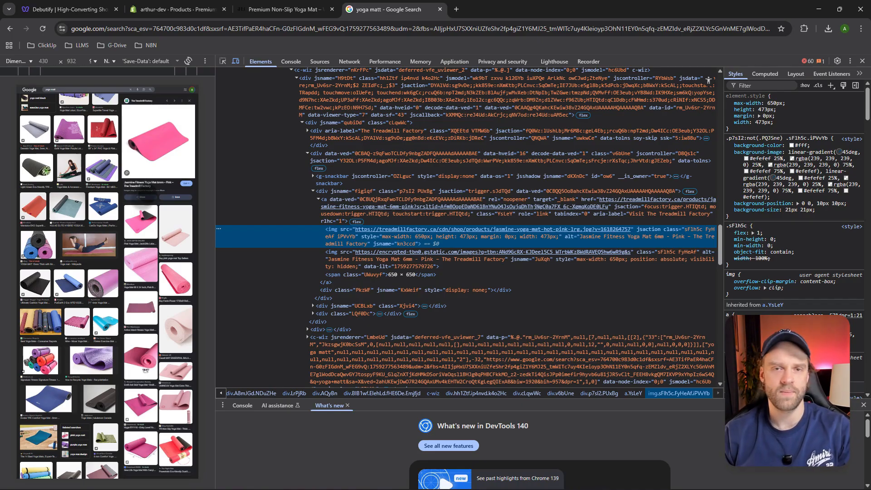
Edit the yoga mat's search engine listing in Shopify, setting the page title to "ZENFLOW Non-Slip Yoga Mat – Washable, Foldable & Lightweight (Pink)"
click(177, 9)
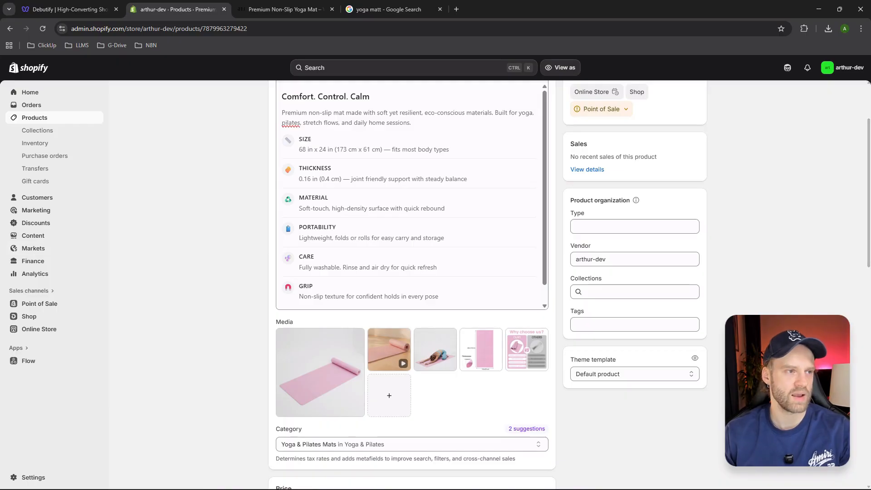
scroll(297, 286, down, 10)
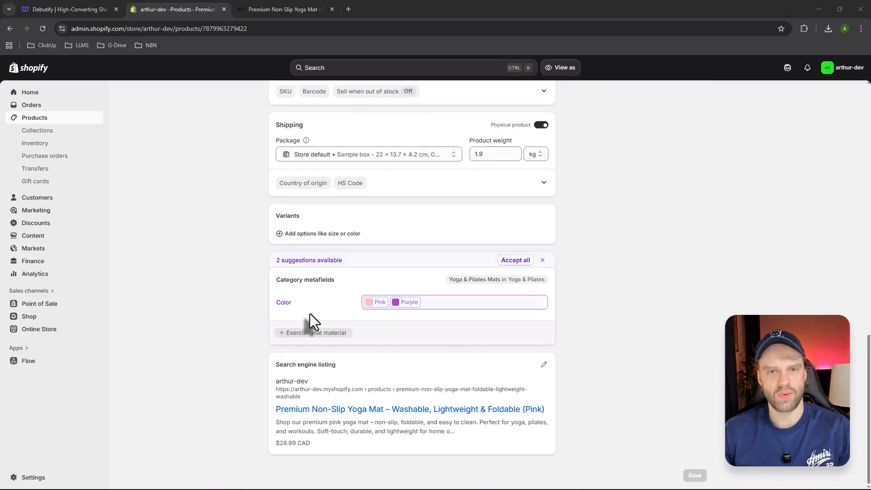
click(271, 383)
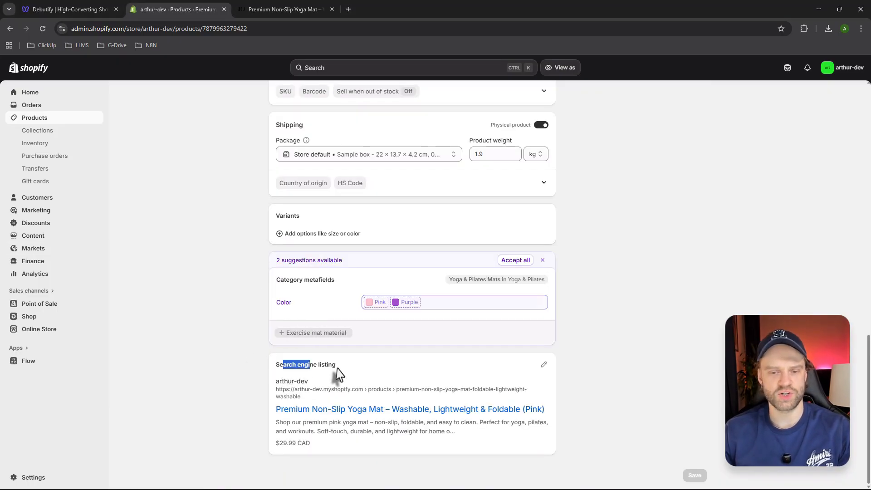
click(545, 365)
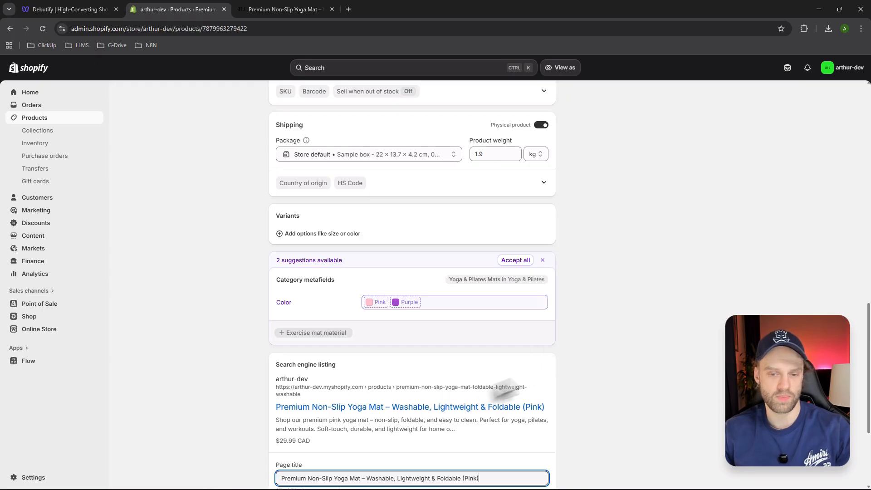
scroll(412, 422, down, 3)
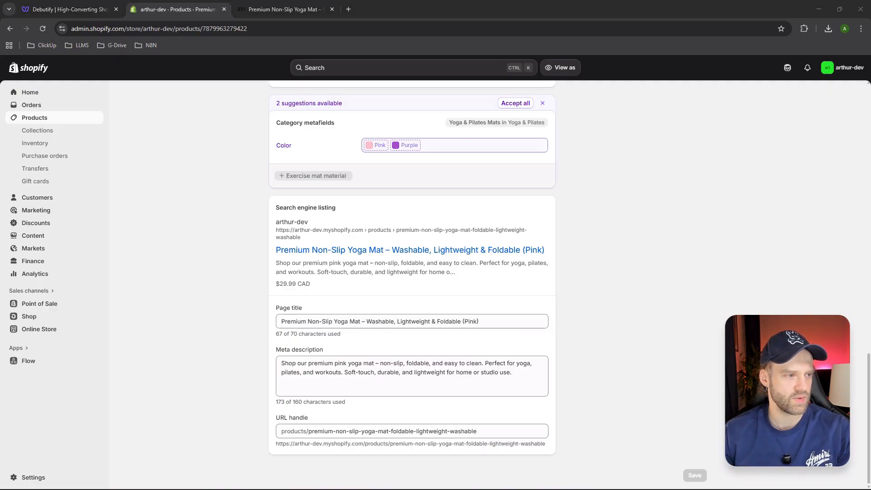
triple_click(393, 323)
text("ZENFLOW Non-Slip Yoga Mat – Washable, Foldable & Lightweight (Pink))
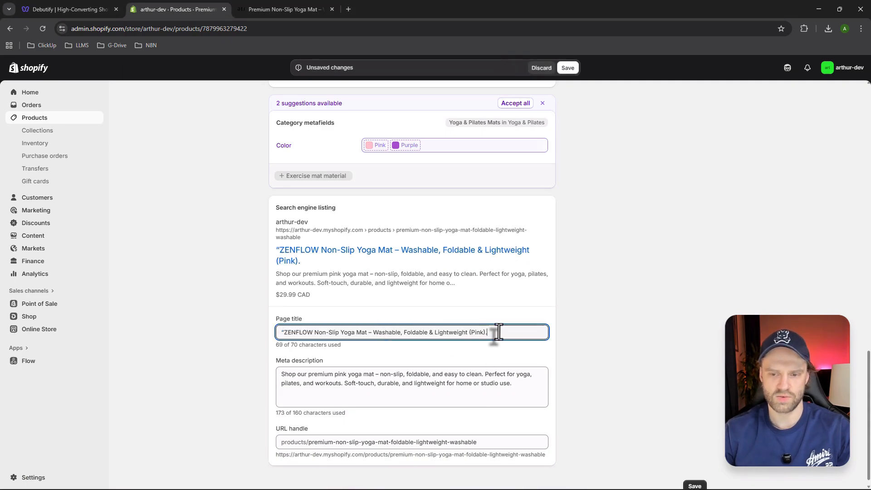
click(283, 332)
key(BackSpace)
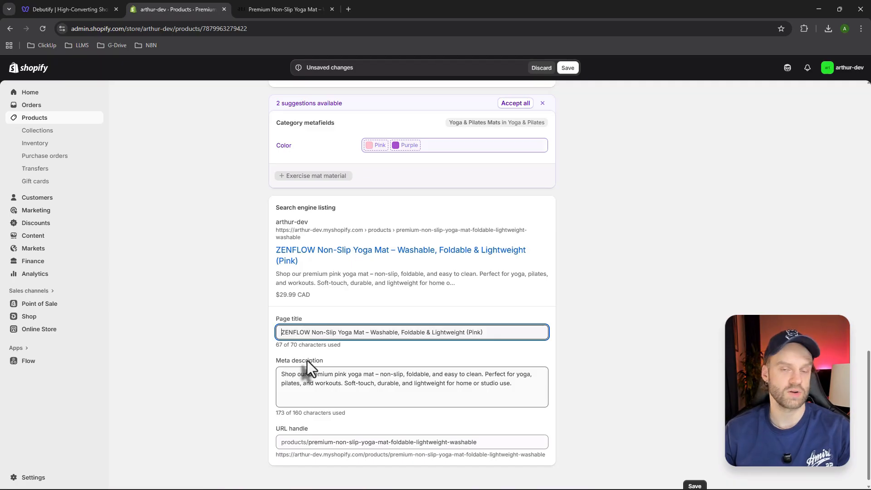
Highlight the brand name and the key descriptive terms in the page title to examine its structure
drag(277, 333, 376, 332)
click(325, 332)
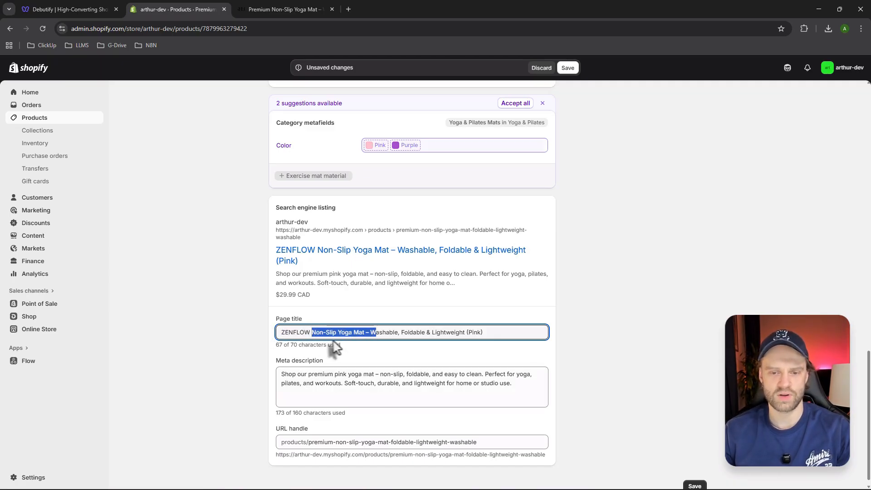
click(357, 343)
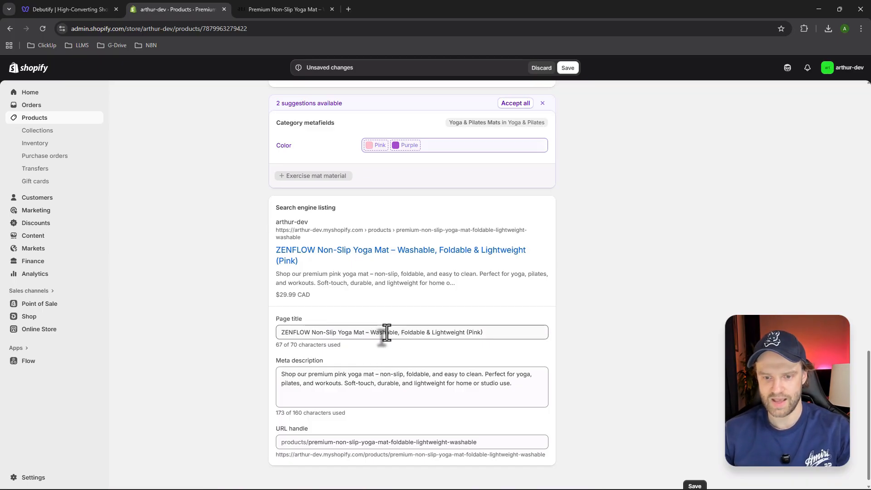
drag(404, 332, 430, 335)
Try adding "6mm" to the end of the page title, remove it again, and highlight the whole title
click(449, 334)
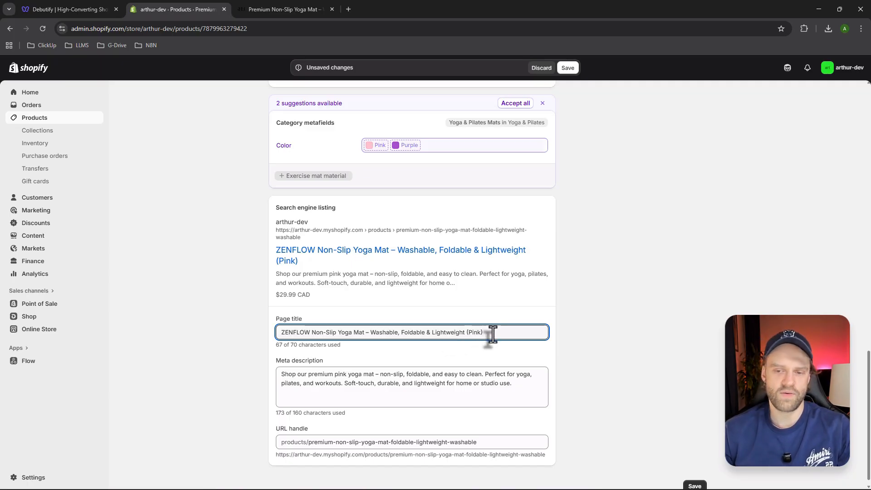
text(6mm)
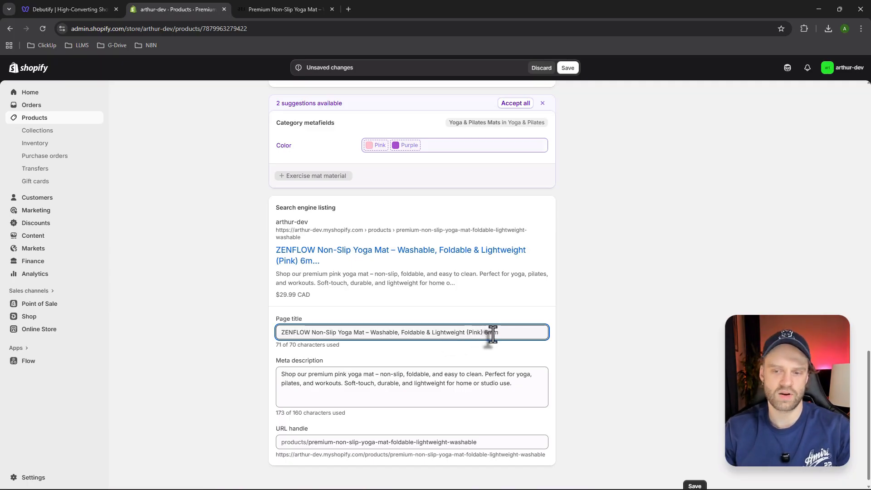
key(BackSpace)
key(BackSpace)
key(BackSpace)
key(BackSpace)
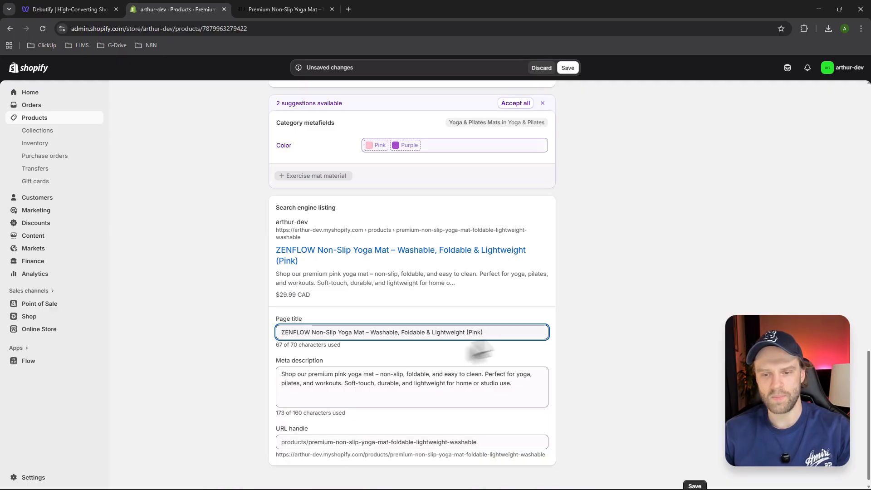
drag(482, 332, 264, 340)
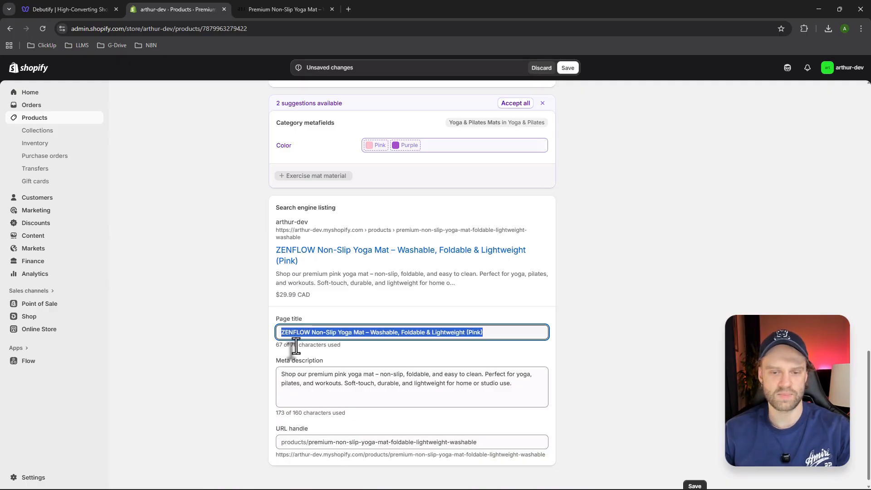
Try extending the page title beyond the 70-character limit with extra letters "e", and remove them again
click(493, 334)
text(eee)
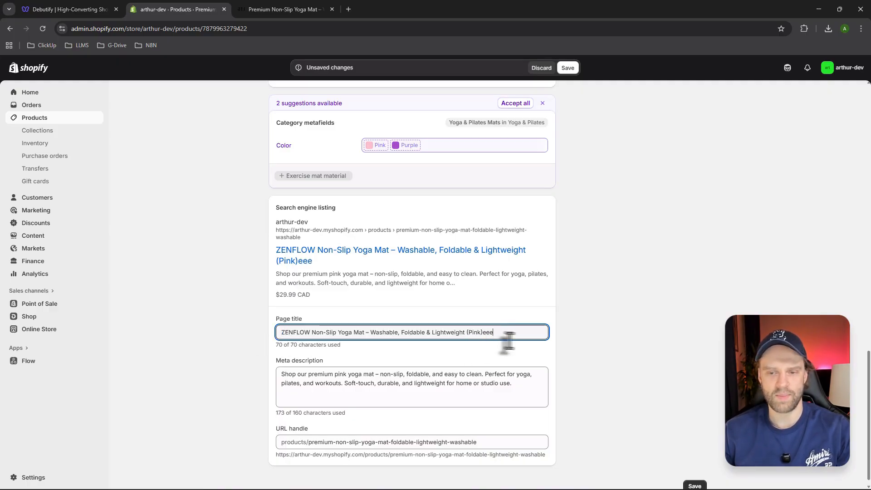
text(eeeee)
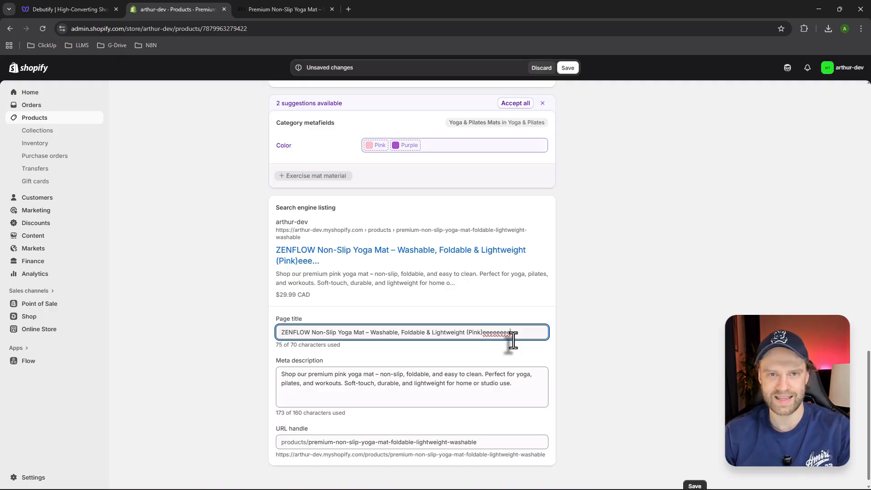
key(BackSpace)
key(BackSpace)
key(BackSpace)
key(BackSpace)
key(BackSpace)
key(BackSpace)
key(BackSpace)
key(BackSpace)
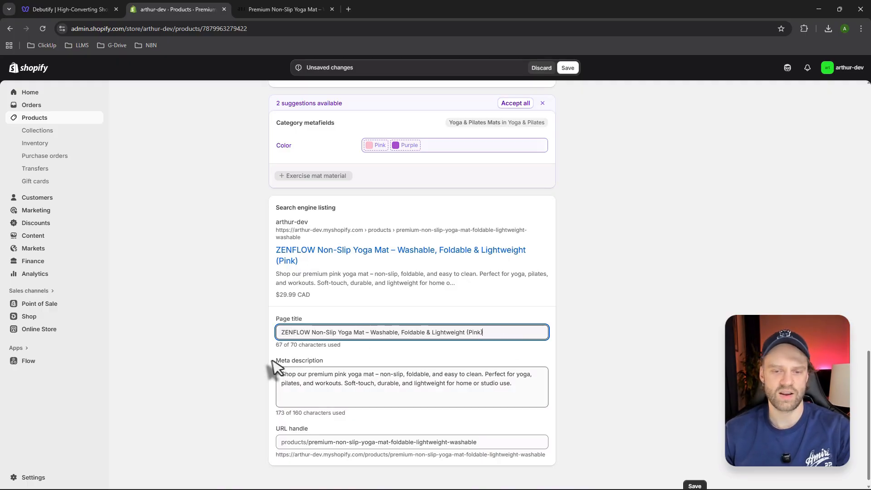
Highlight the character count beneath the page title to examine its length against the limit
drag(275, 345, 340, 354)
click(318, 350)
drag(277, 345, 341, 352)
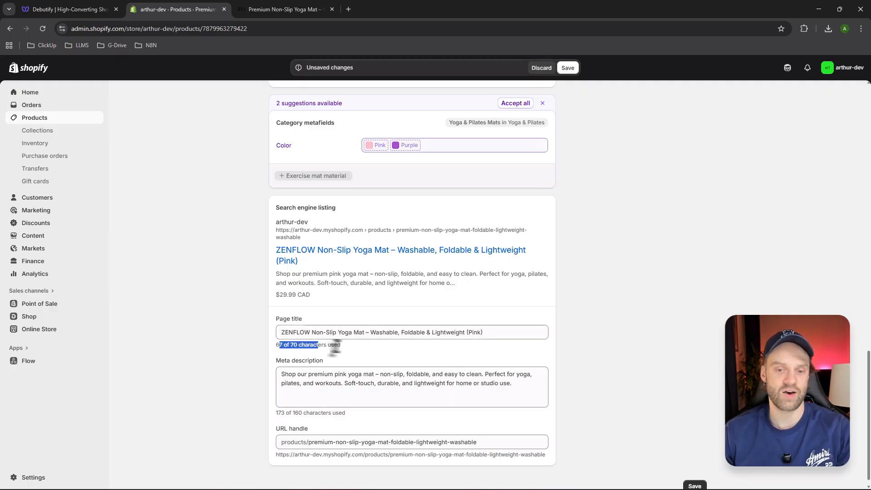
click(313, 347)
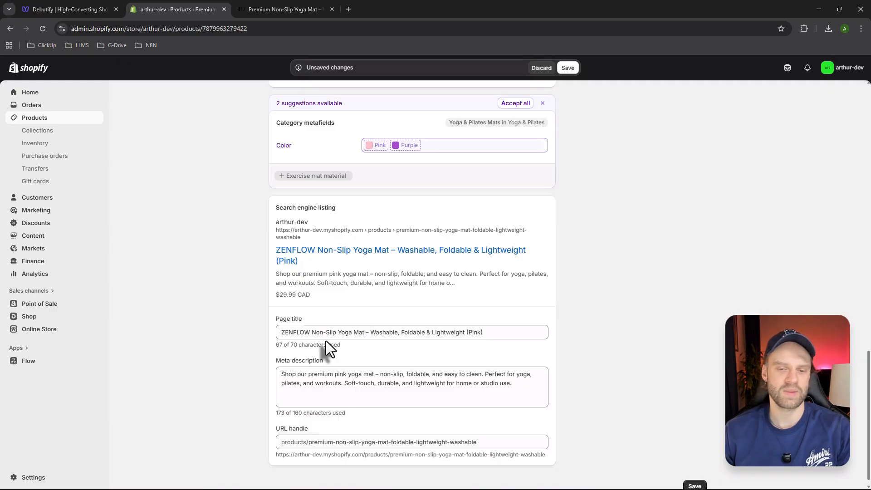
drag(276, 345, 342, 362)
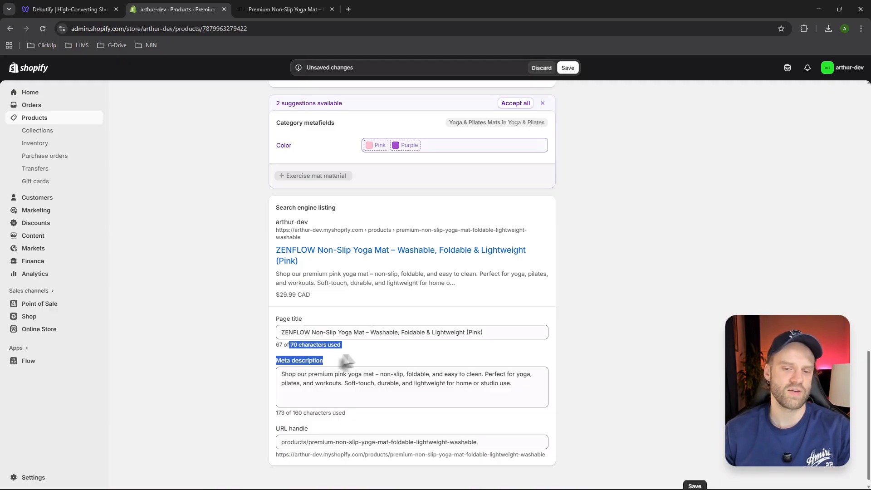
click(341, 349)
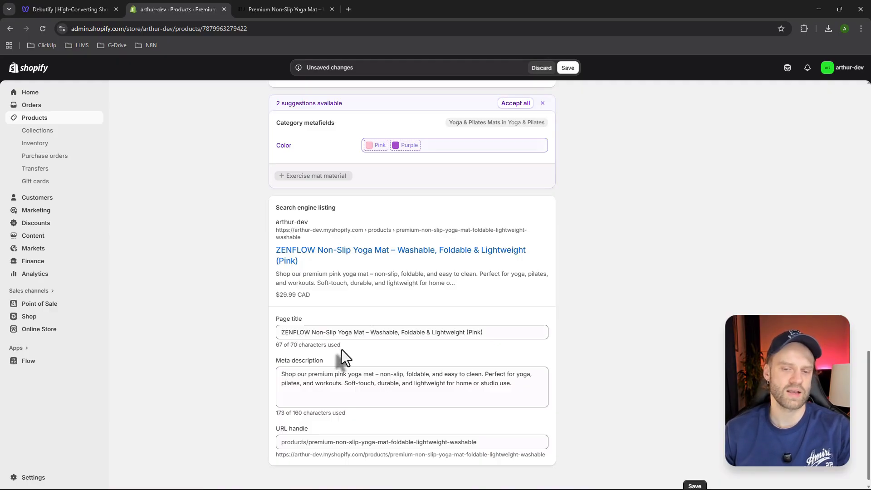
click(489, 332)
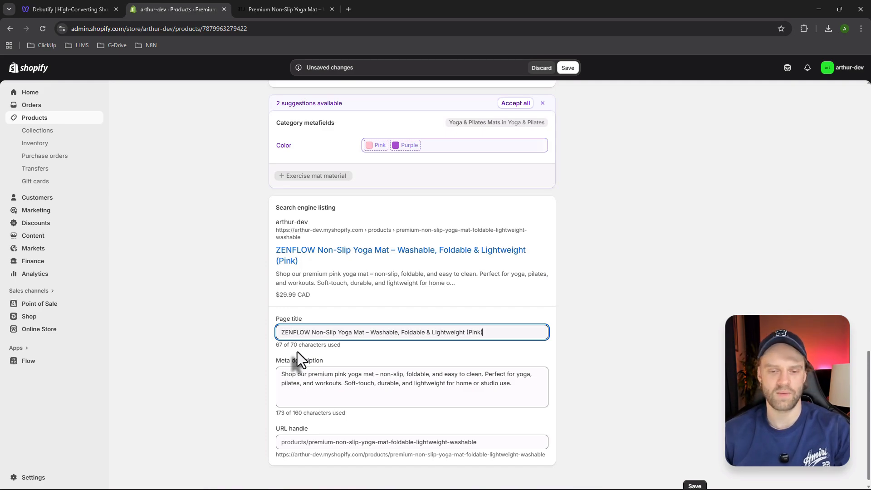
Set the meta description to "Shop the ZENFLOW Non-Slip Yoga Mat – soft-touch, foldable, and easy to clean. Perfect for yoga, pilates, and workouts at home or in studio."
scroll(389, 414, up, 3)
scroll(389, 414, down, 3)
click(453, 384)
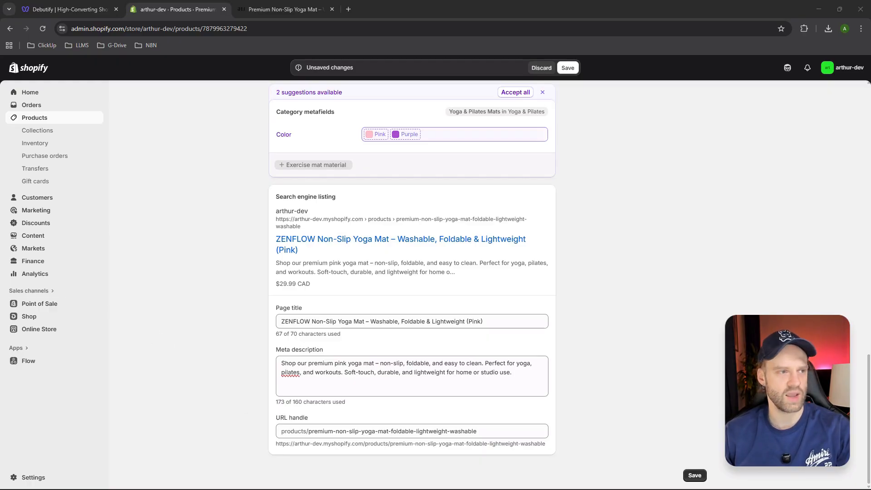
key(ctrl+a)
text(Shop the ZENFLOW Non-Slip Yoga Mat – soft-touch, foldable, and easy to clean. Perfect for yoga, pilates, and workouts at home or in studio.)
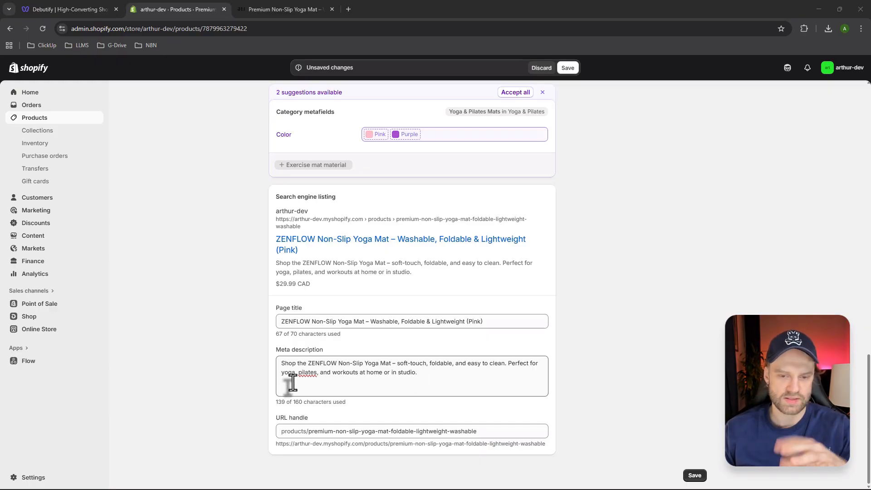
Highlight the closing phrase about yoga, pilates and workouts, and the whole meta description, to review its wording
double_click(287, 363)
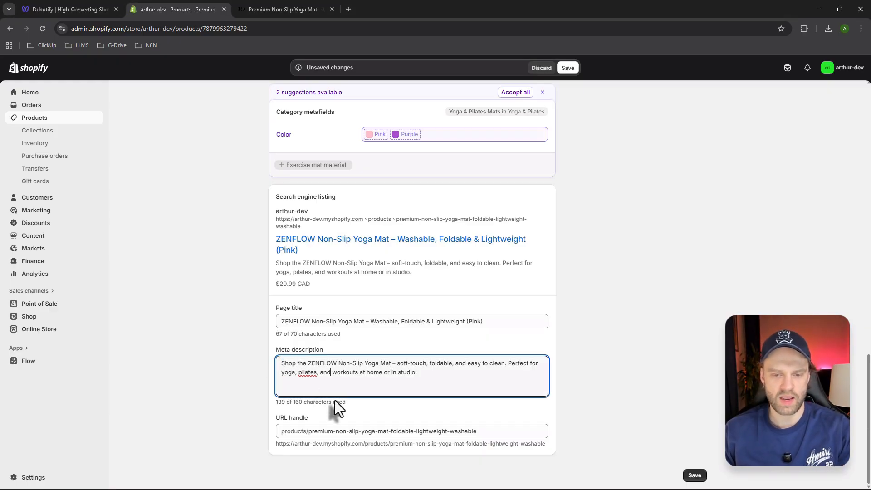
click(426, 372)
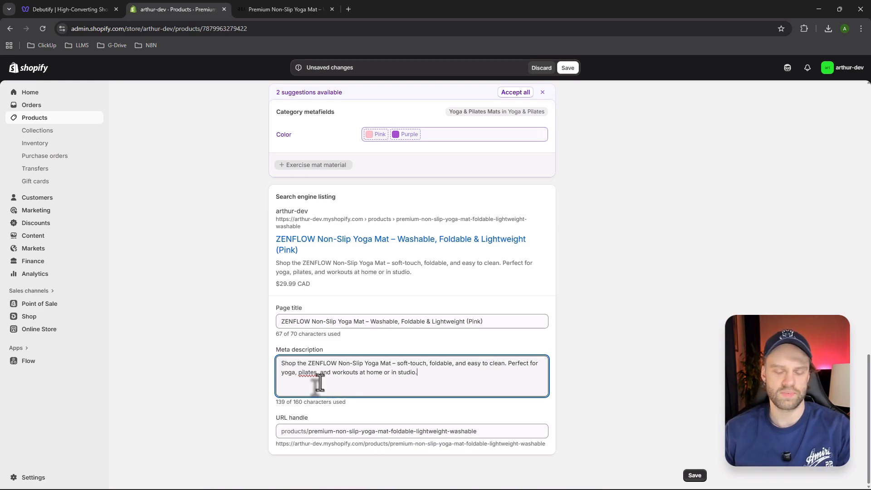
drag(418, 372, 246, 376)
click(350, 394)
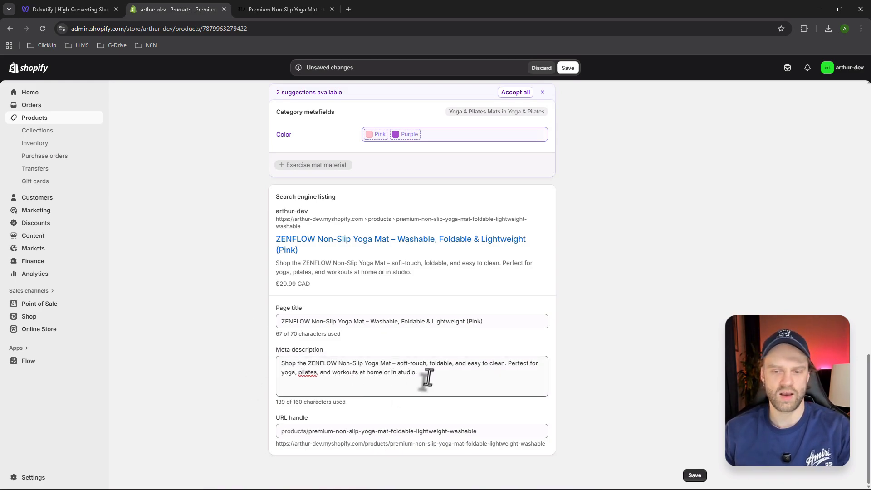
drag(420, 372, 293, 385)
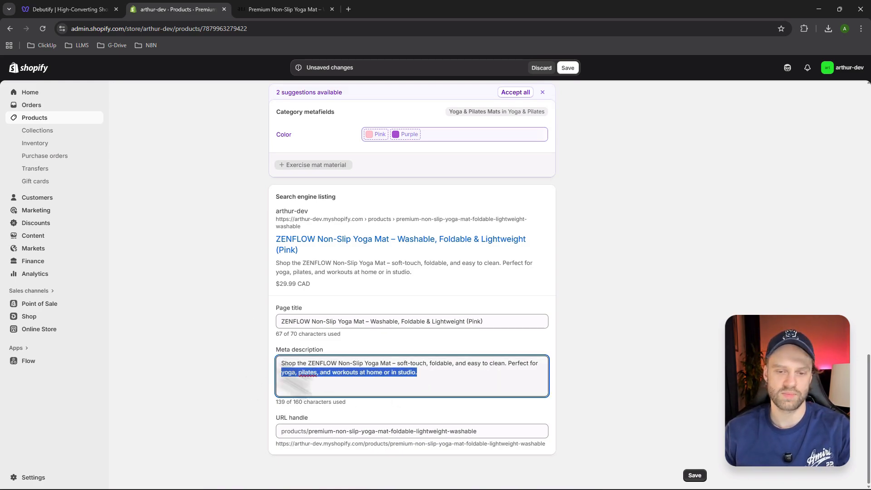
click(424, 380)
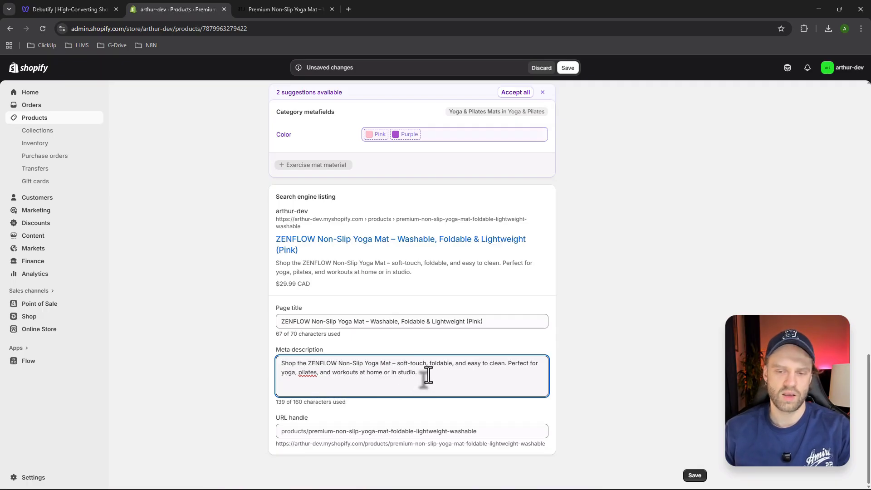
drag(431, 380, 337, 381)
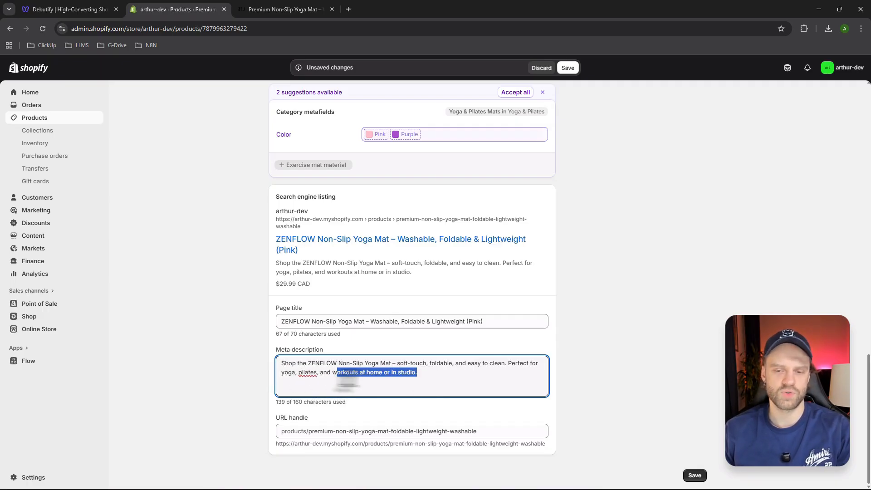
click(439, 383)
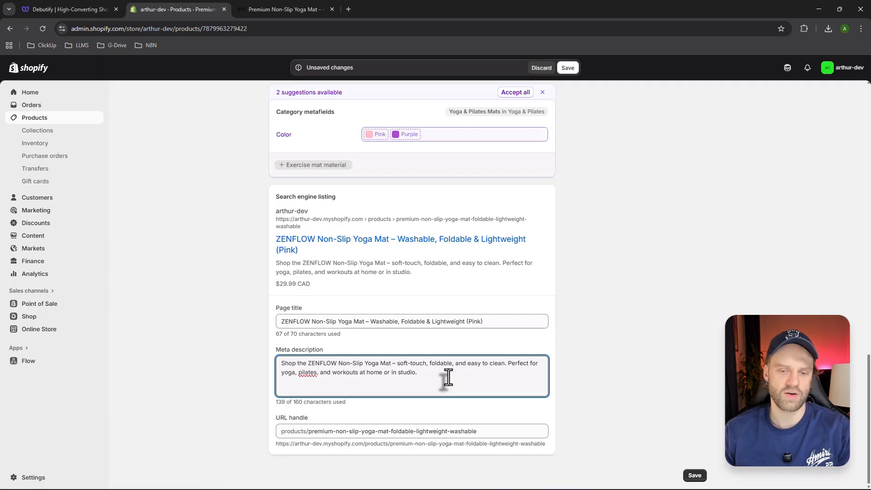
drag(443, 379, 210, 379)
click(404, 373)
drag(428, 373, 261, 357)
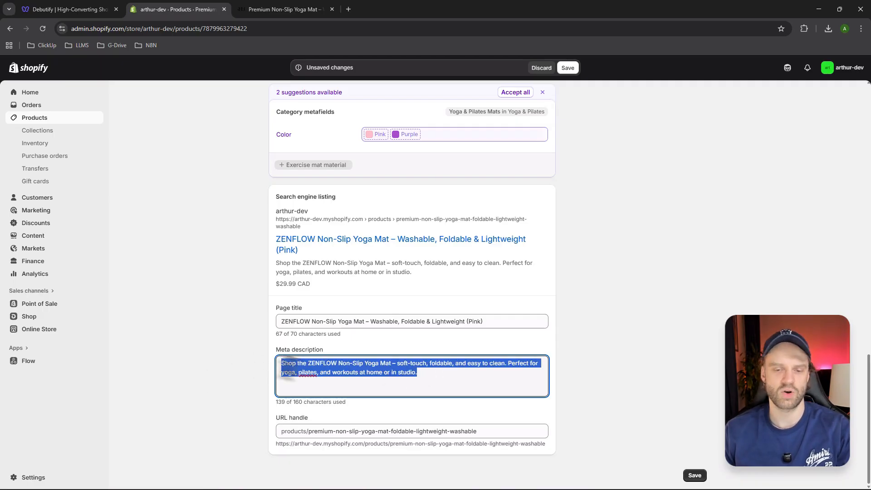
Highlight the opening word "Shop", the brand name and the features "soft-touch, foldable" to examine the meta description's structure
click(299, 364)
drag(297, 363, 272, 364)
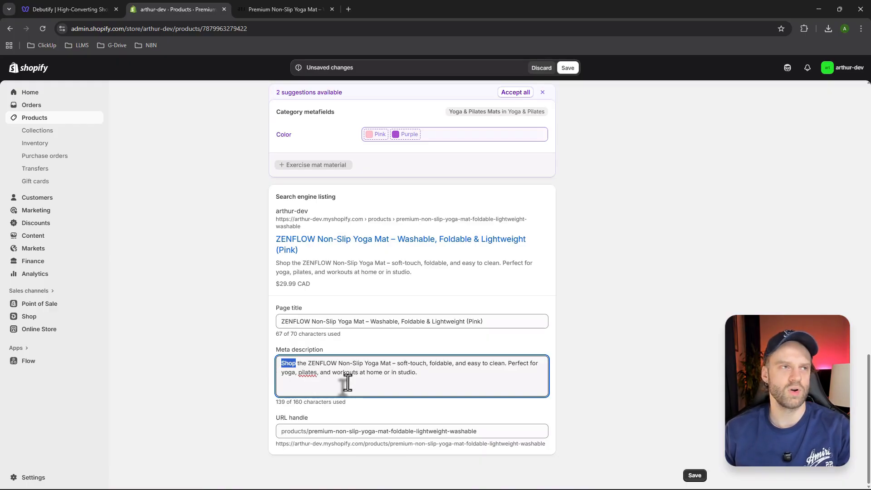
click(427, 373)
drag(281, 363, 293, 363)
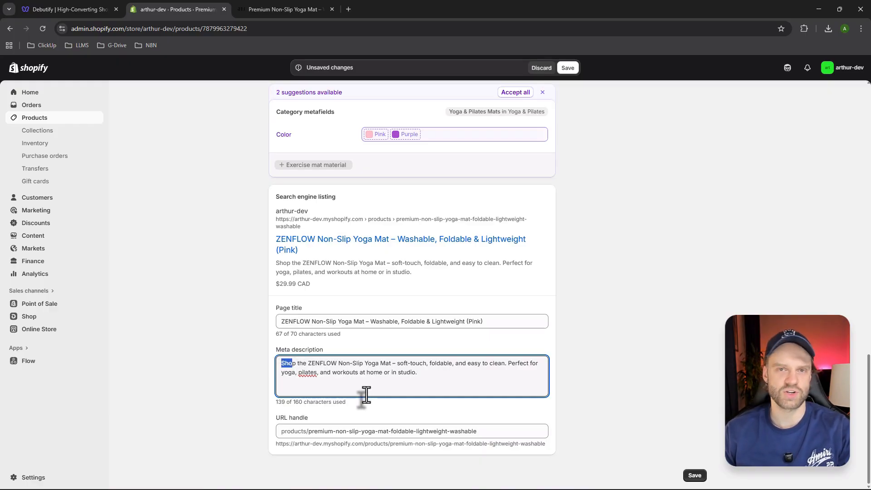
click(345, 379)
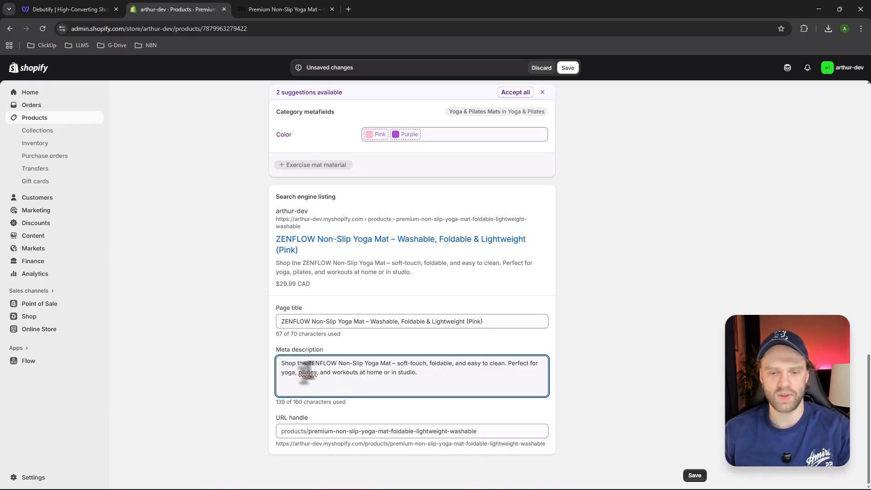
drag(308, 363, 334, 363)
click(350, 375)
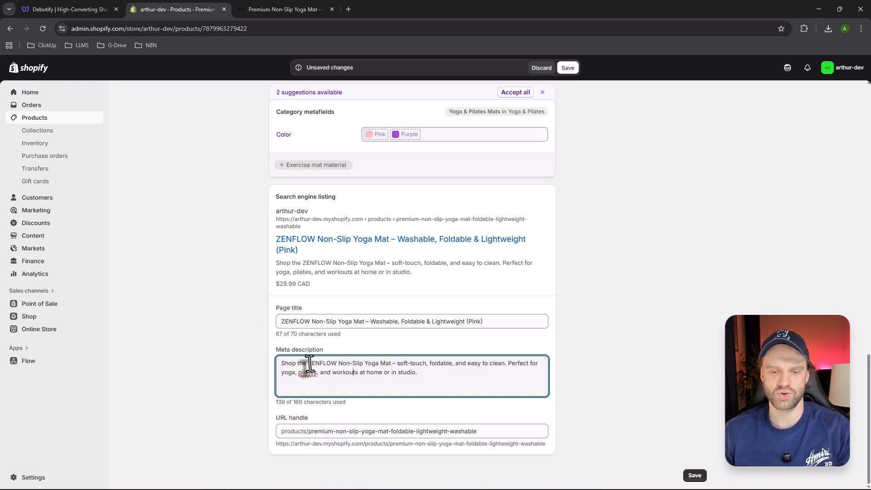
double_click(308, 364)
click(363, 367)
drag(366, 365, 453, 363)
click(395, 365)
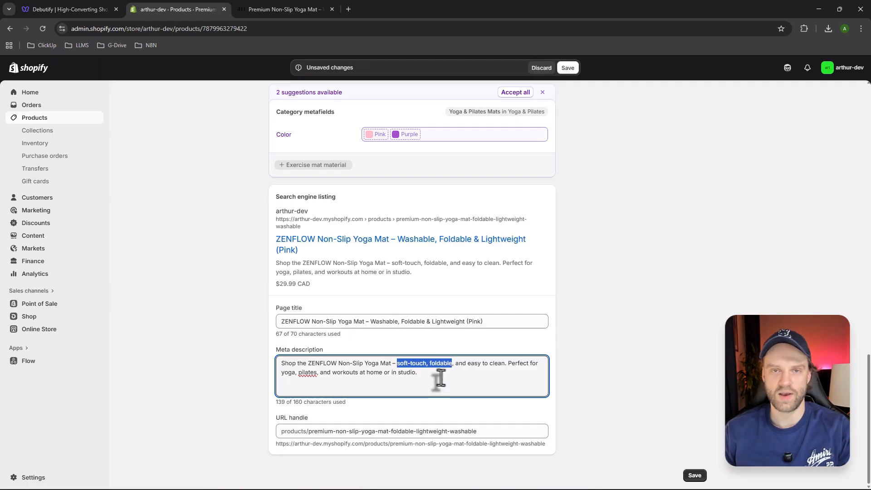
click(432, 381)
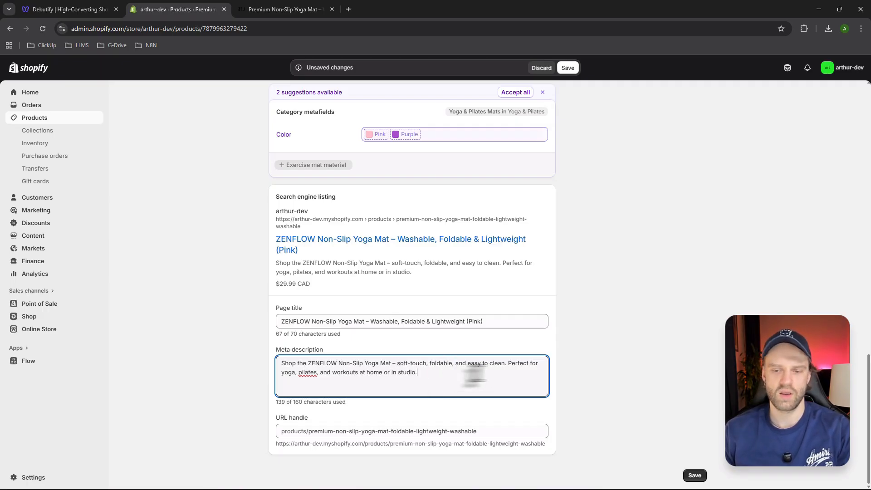
triple_click(422, 382)
click(422, 381)
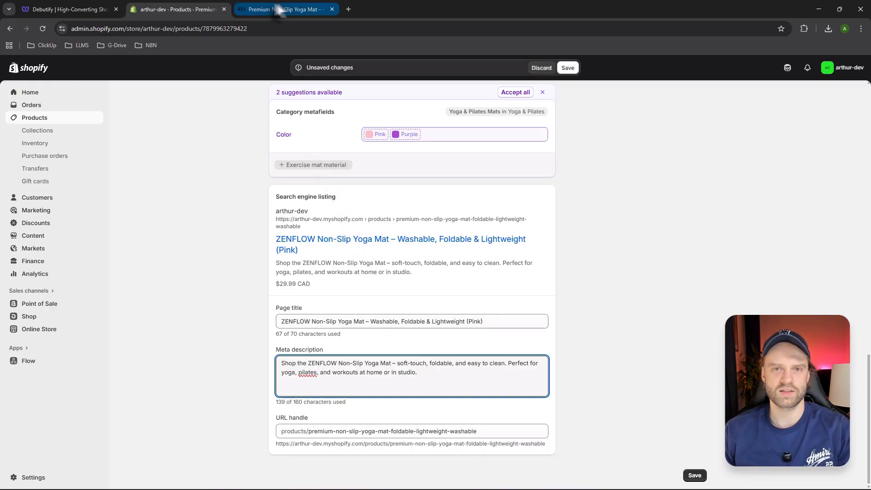
Search Google for "yoga mat" in a new browser tab and look through the organic results
click(338, 9)
click(345, 8)
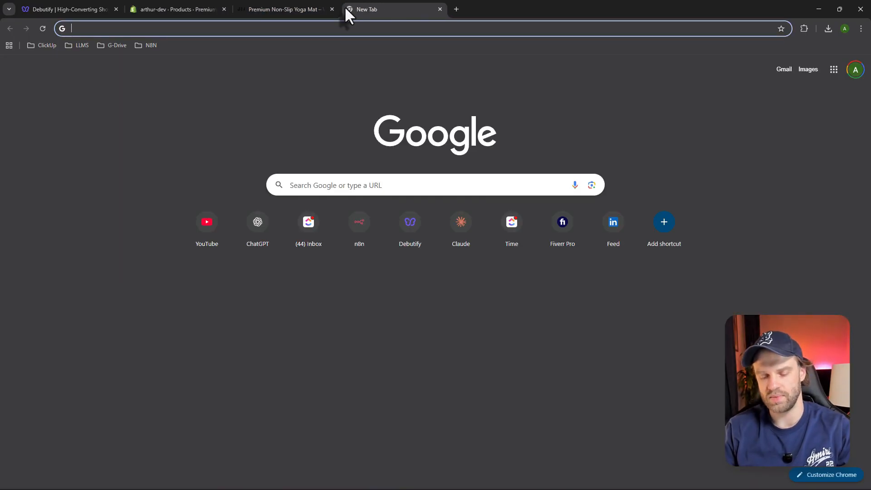
text(yoga matt)
key(BackSpace)
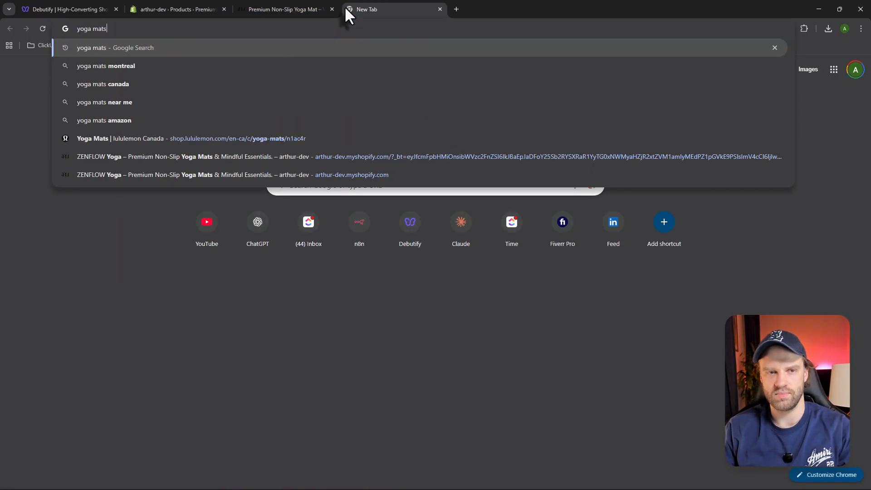
key(Return)
scroll(122, 358, down, 3)
scroll(123, 359, down, 5)
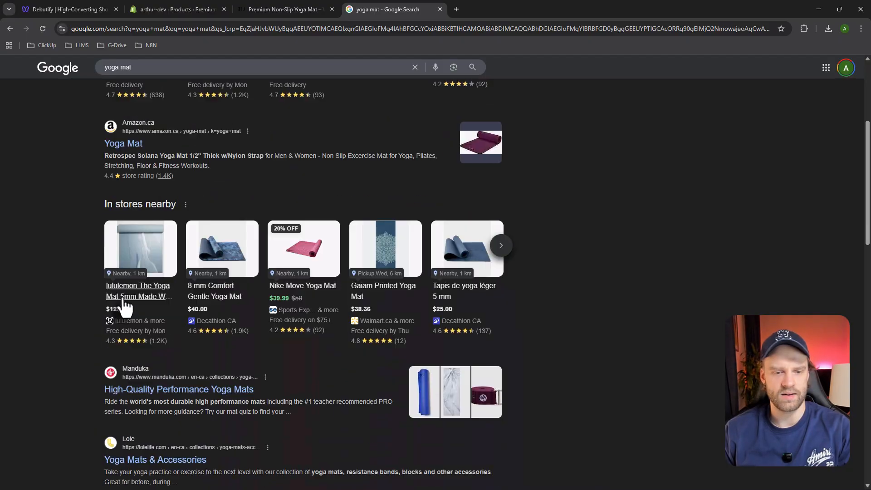
scroll(94, 299, down, 1)
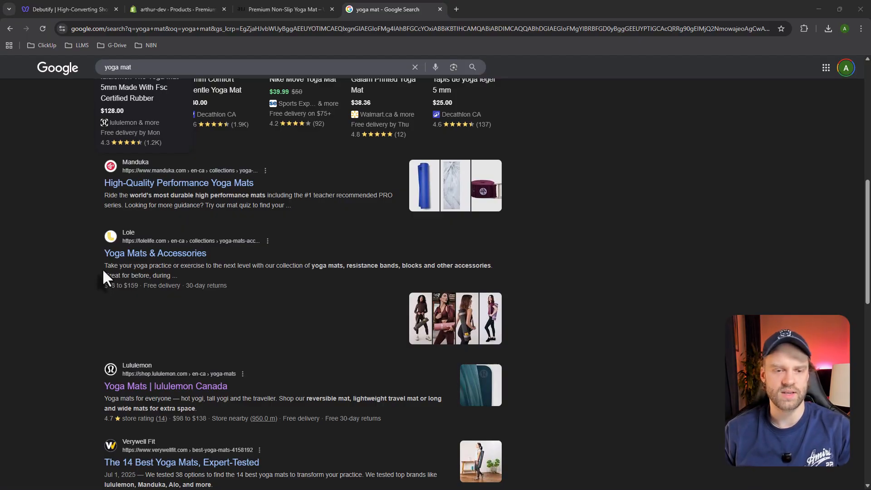
Highlight the opening words and the phrase "next level" in Lole's search result description to examine its call to action
drag(104, 268, 141, 267)
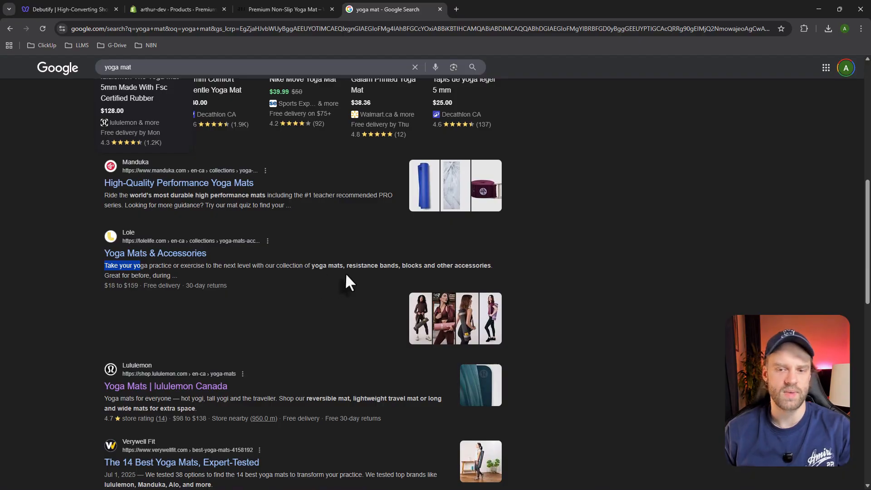
click(150, 278)
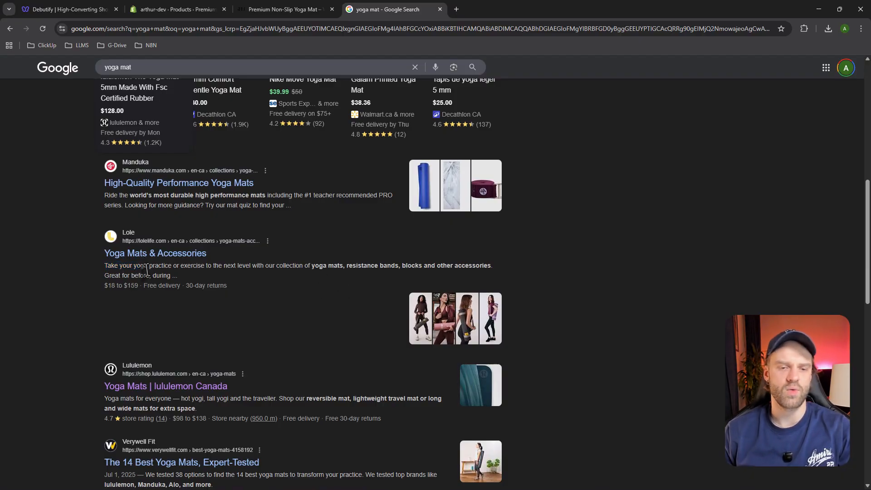
drag(104, 266, 151, 267)
click(159, 268)
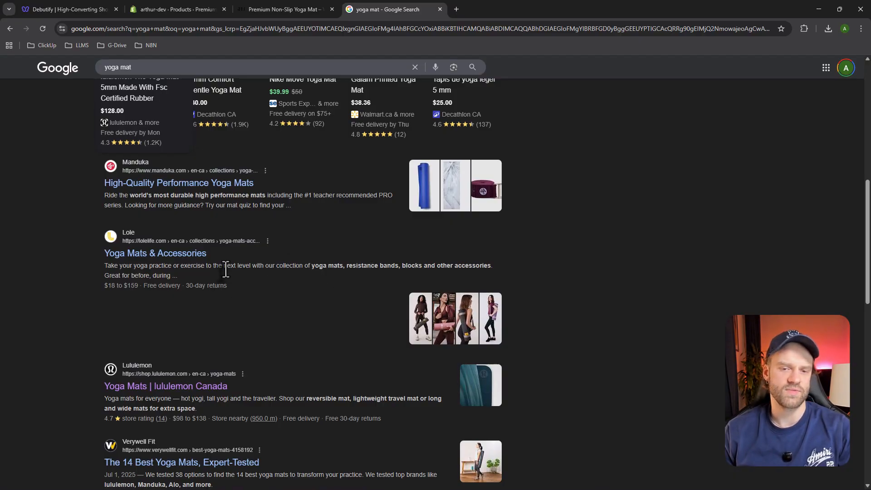
drag(226, 266, 273, 266)
click(268, 271)
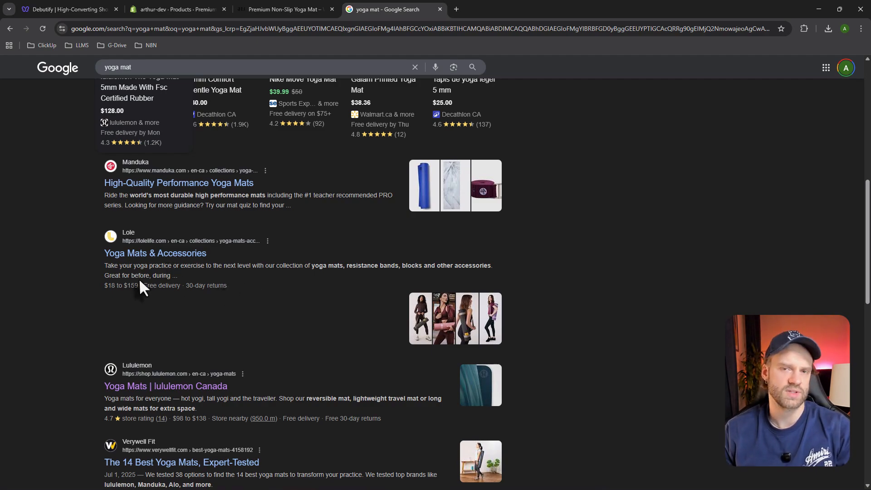
drag(105, 266, 147, 267)
click(113, 271)
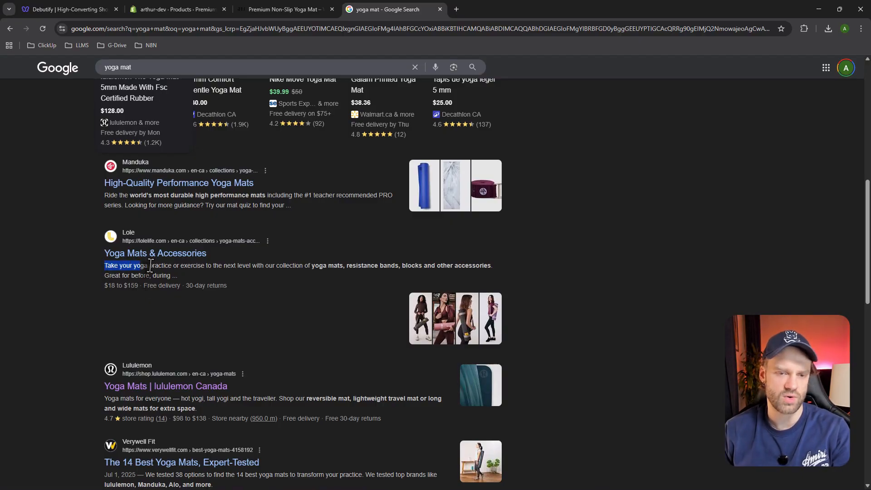
click(186, 272)
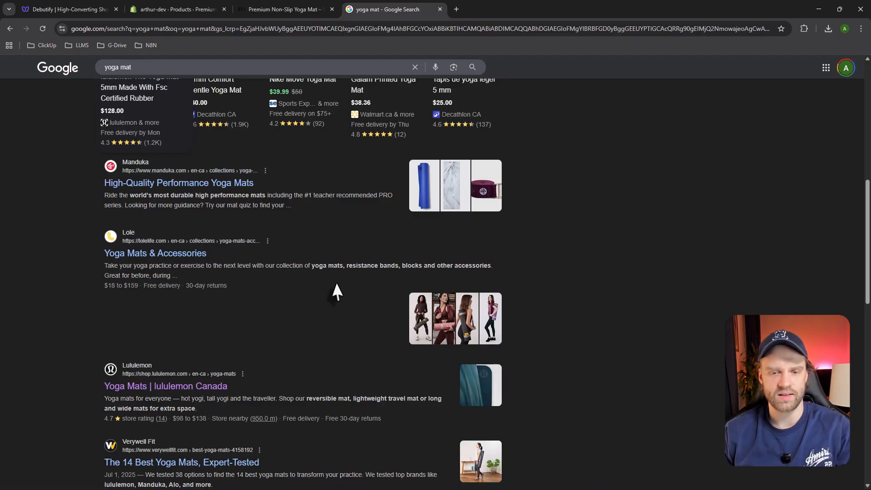
Highlight the keywords "yoga mats, resistance bands, blocks and other accessories" in Lole's search result description to examine them
drag(311, 266, 389, 268)
click(310, 268)
click(358, 282)
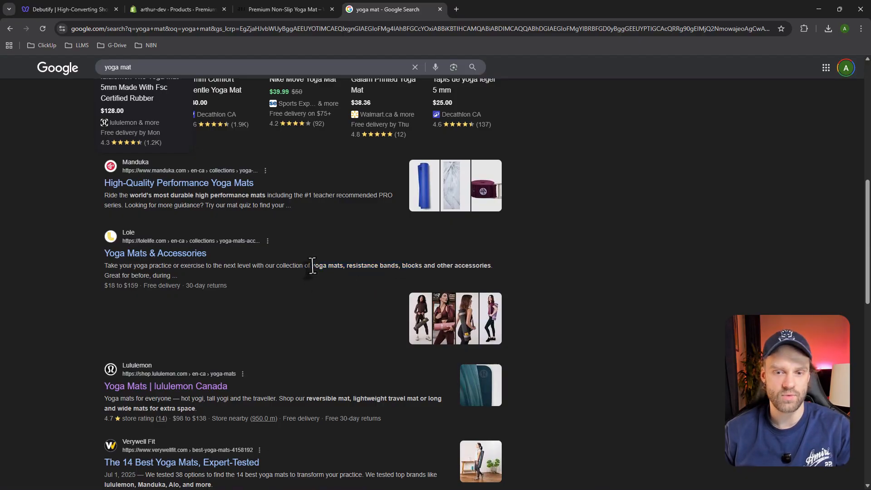
drag(311, 267, 355, 267)
click(335, 292)
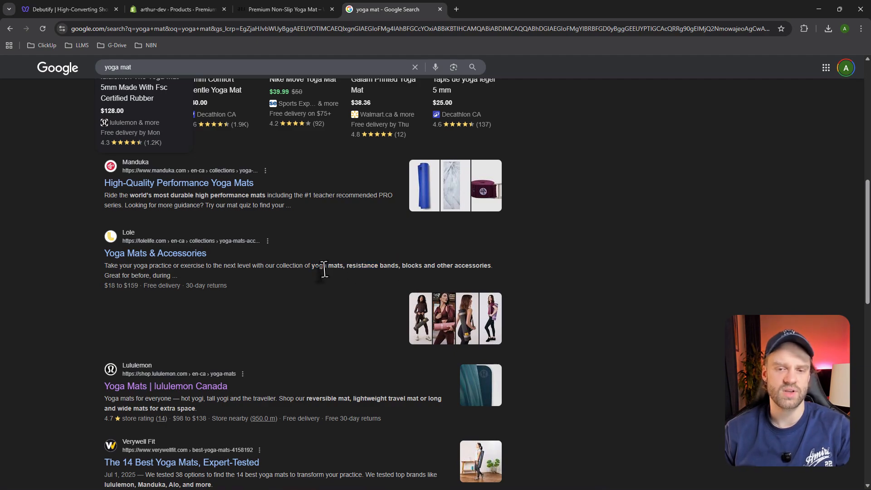
drag(313, 267, 494, 271)
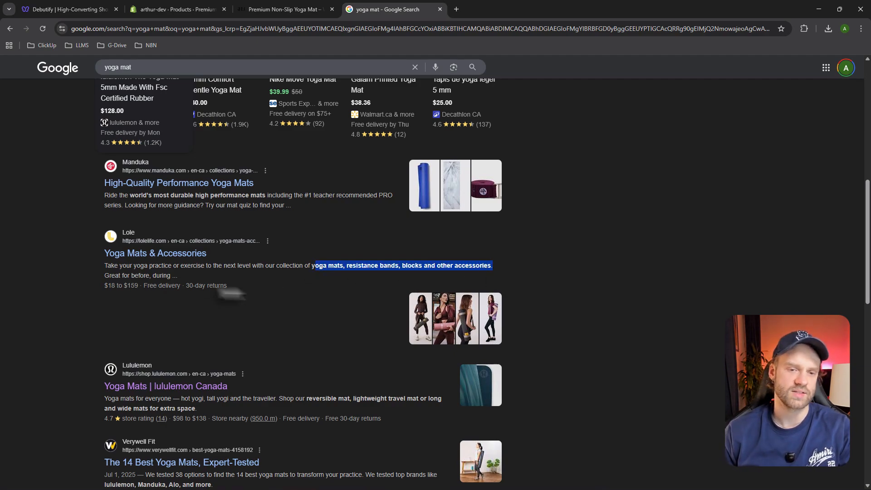
Switch back to the Shopify product page and highlight the whole meta description and its brand name to review the wording
click(177, 9)
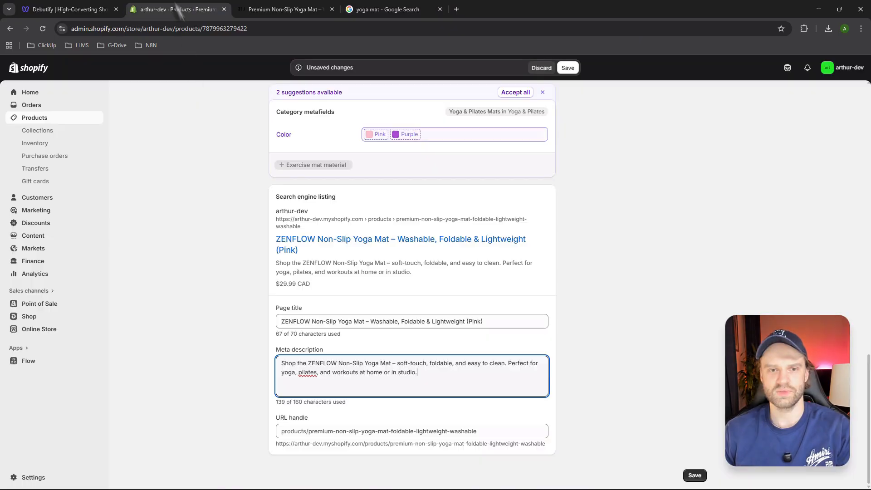
drag(426, 373, 269, 366)
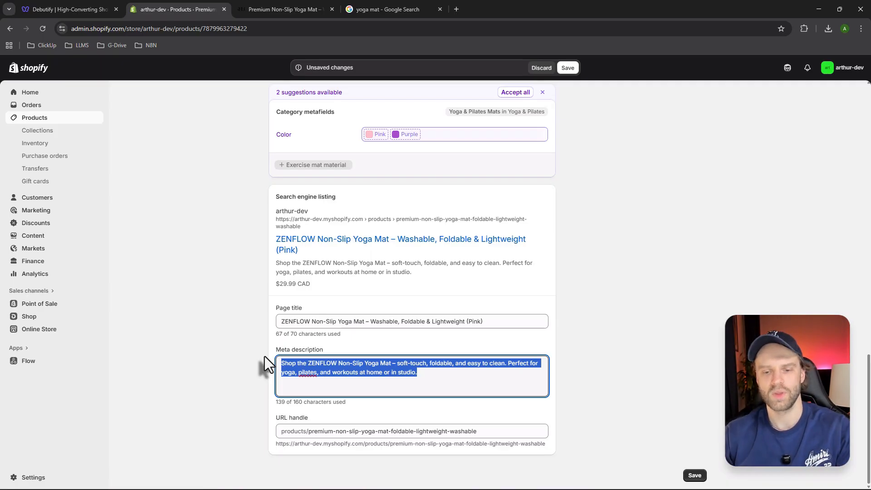
click(429, 373)
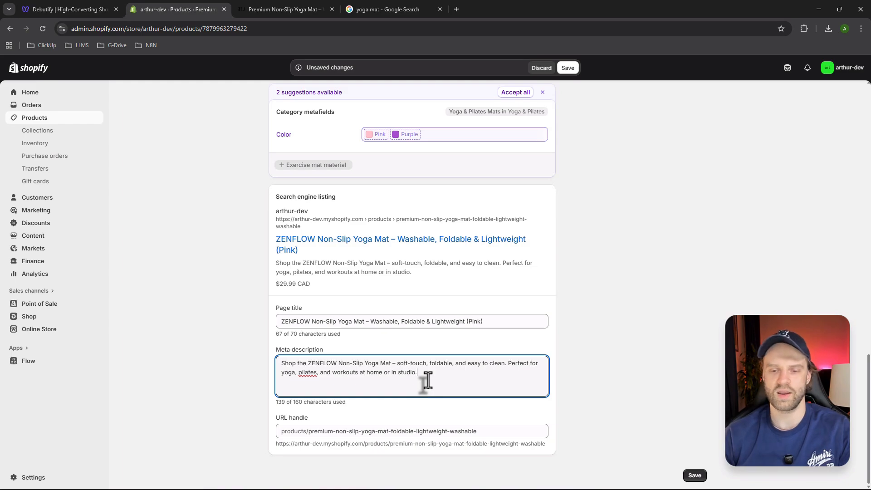
drag(345, 365, 307, 366)
click(400, 382)
Remove "the ZENFLOW" from the meta description so it begins "Shop Non-Slip Yoga Mat", and save the product
click(338, 364)
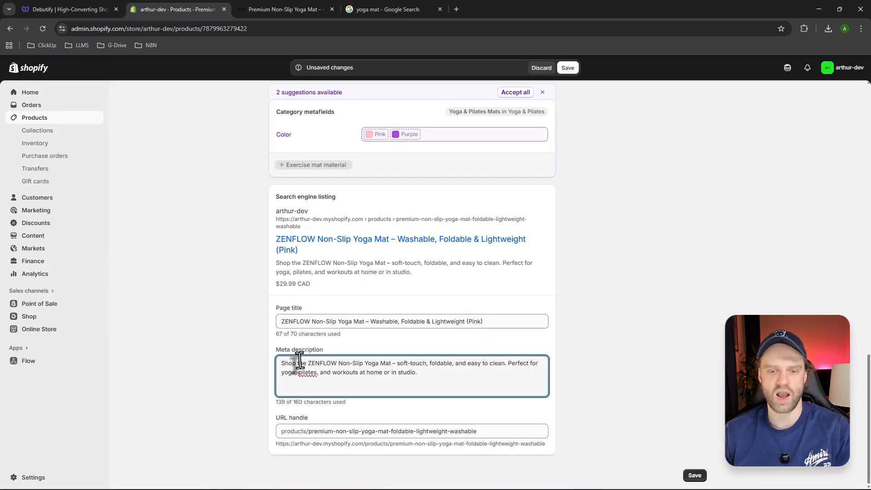
drag(307, 366, 337, 365)
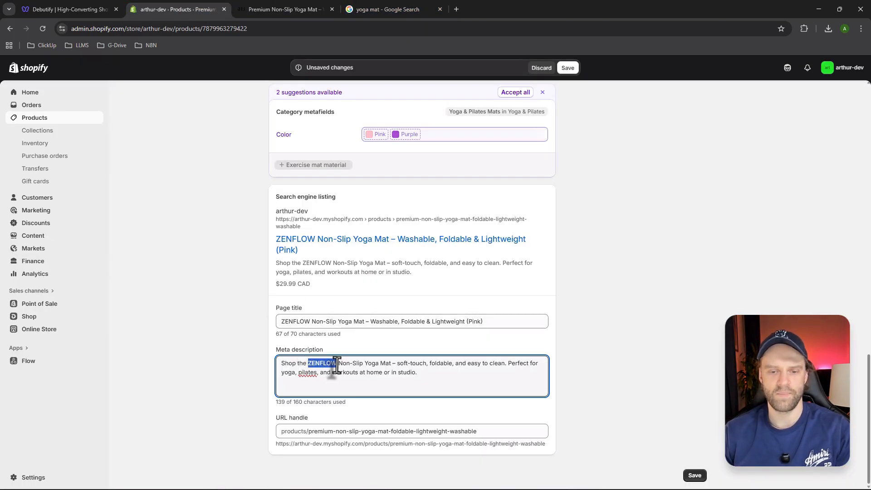
key(BackSpace)
key(BackSpace)
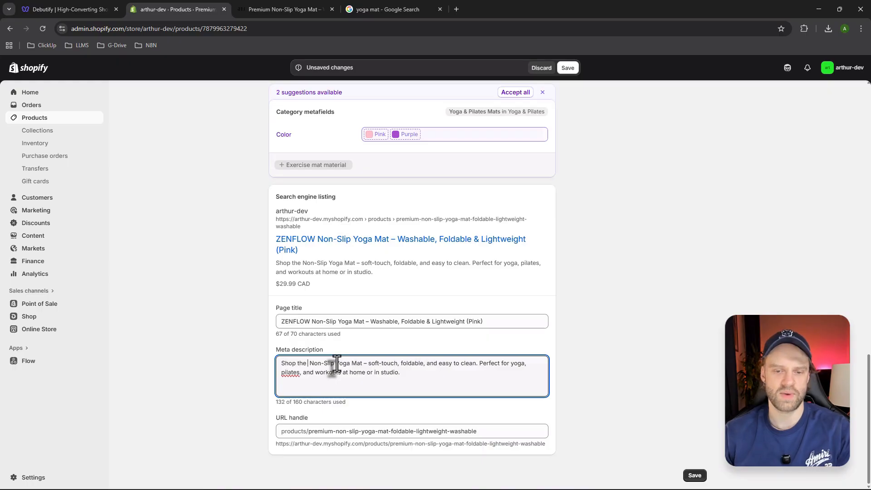
key(BackSpace)
key(BackSpace)
key(BackSpace)
key(BackSpace)
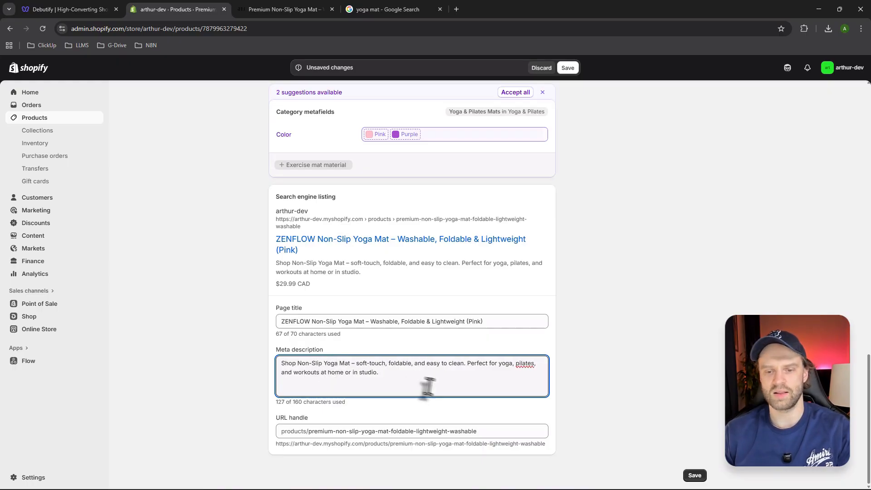
click(455, 382)
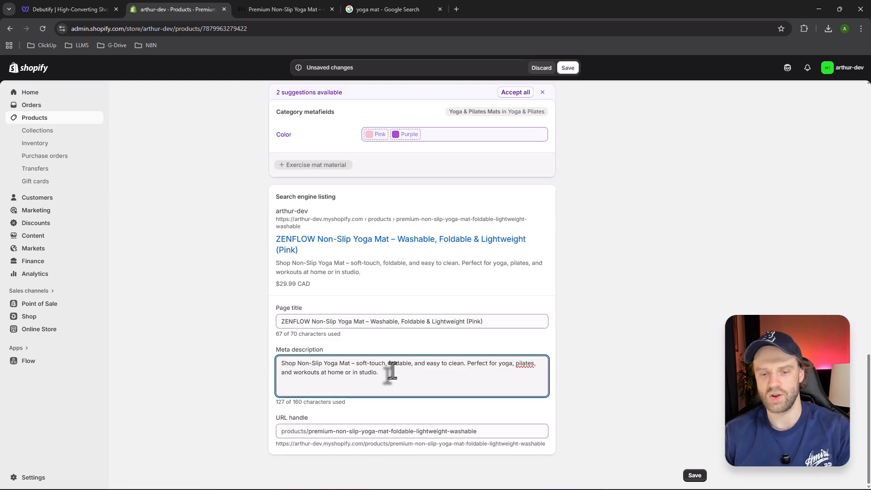
click(568, 67)
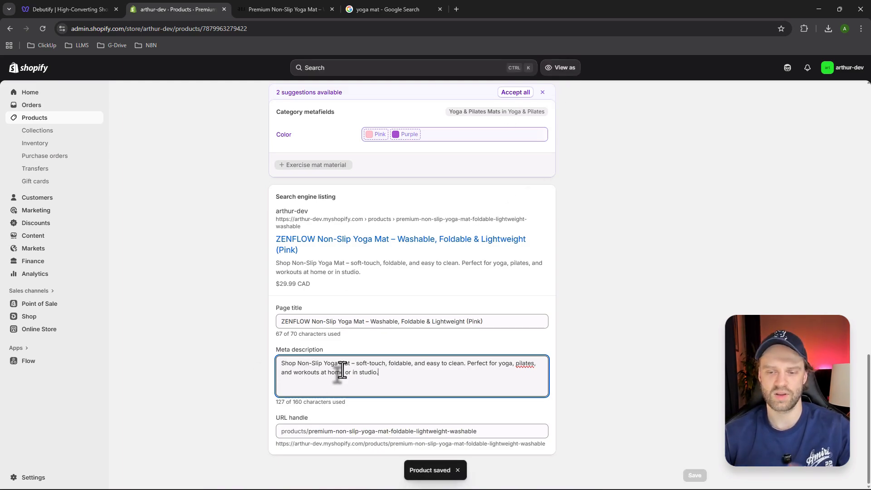
Switch to the Shopify SEO Optimization Guide in Google Docs and review its homepage and product page recommendations
key(alt+Tab)
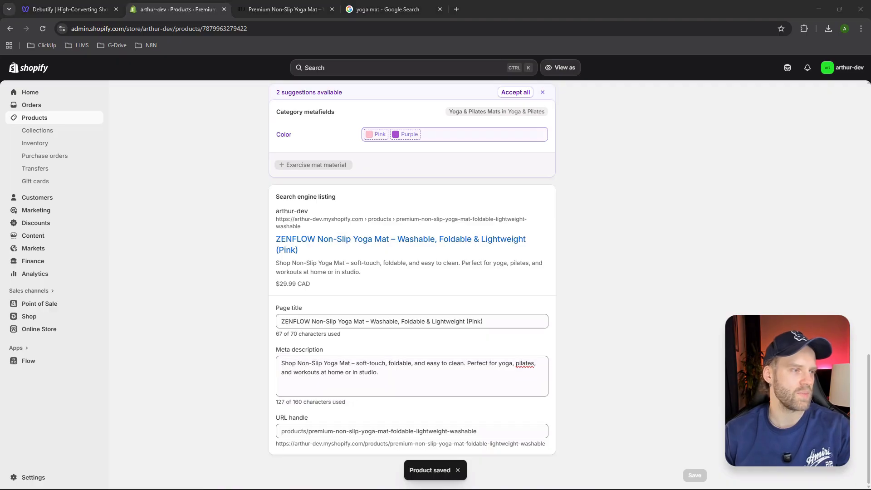
drag(382, 177, 258, 5)
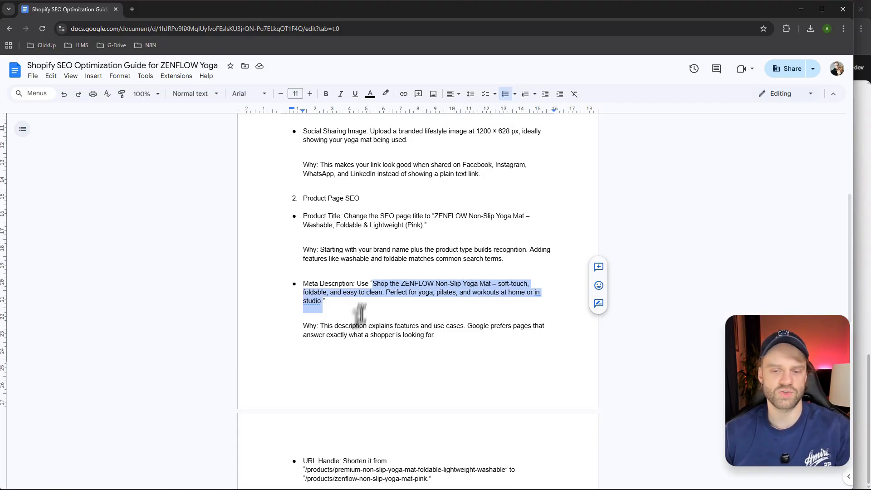
scroll(355, 322, up, 3)
scroll(355, 322, up, 2)
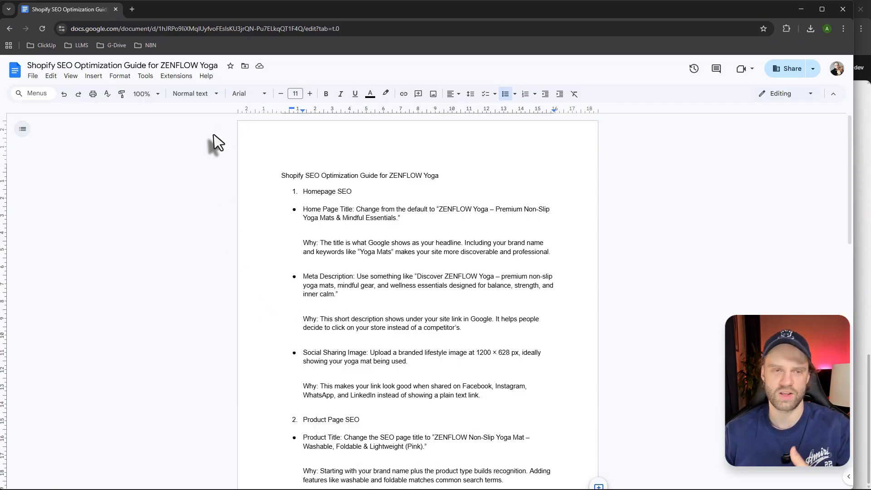
drag(68, 9, 0, 58)
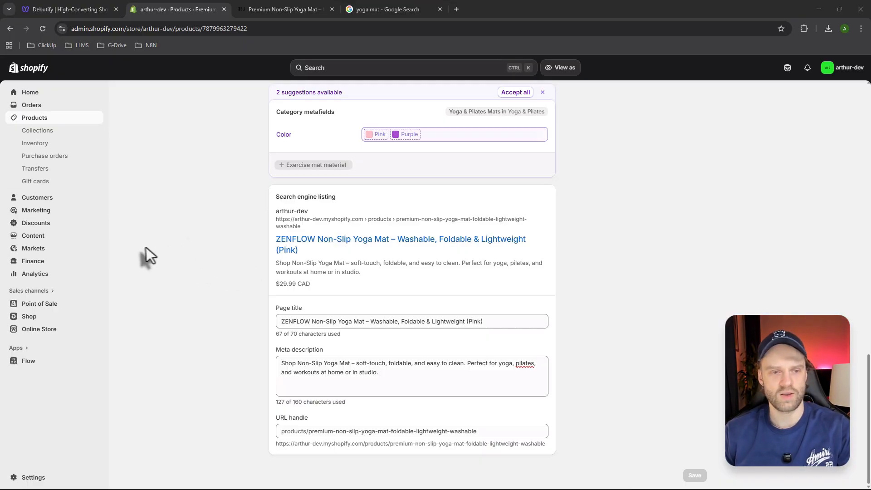
Start a new product collection in Shopify titled "ZENFLOW Yoga Mats Collection – Premium Non-Slip & Foldable Mats"
click(45, 132)
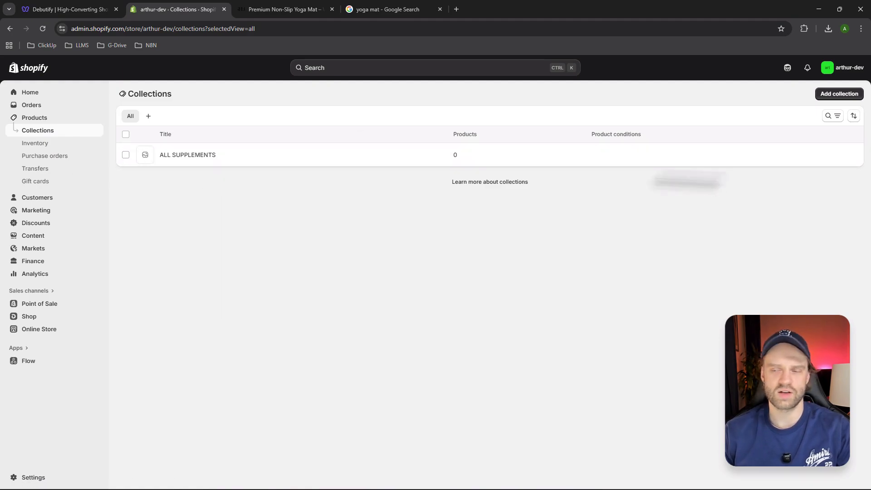
click(839, 94)
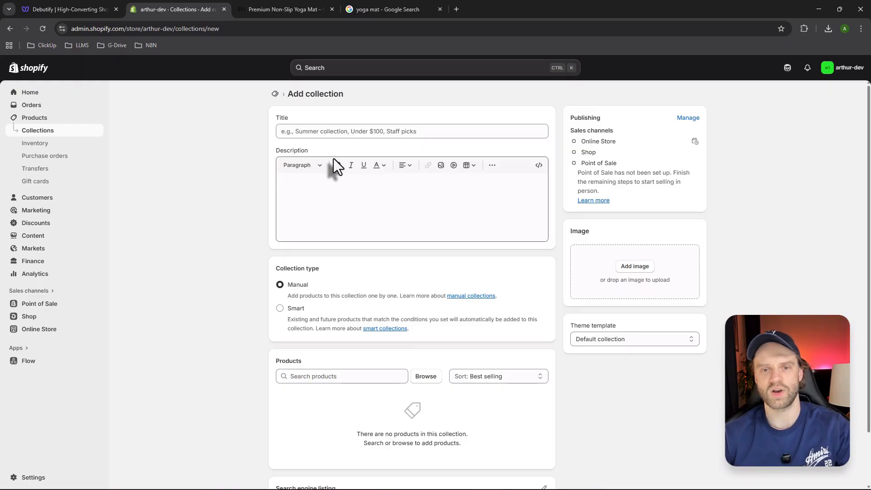
click(308, 133)
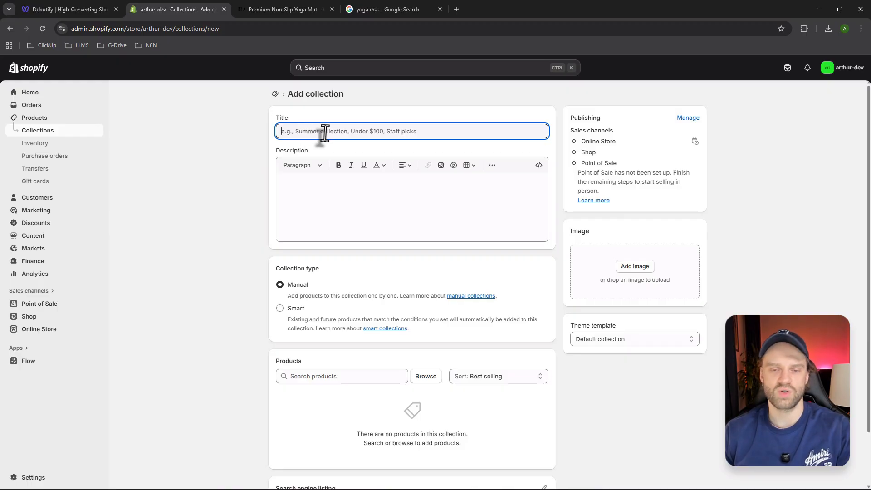
click(320, 226)
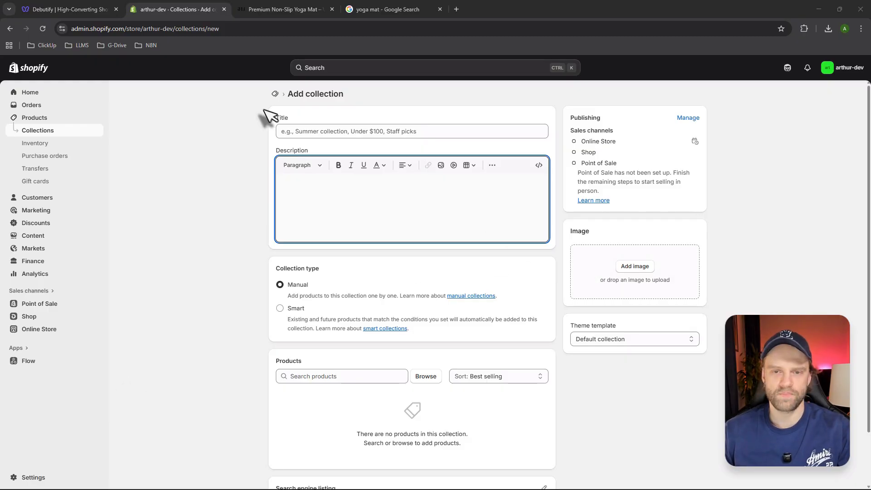
click(323, 130)
text(ZENFLOW Yoga Mats Collection – Premium Non-Slip & Foldable Mats)
click(267, 168)
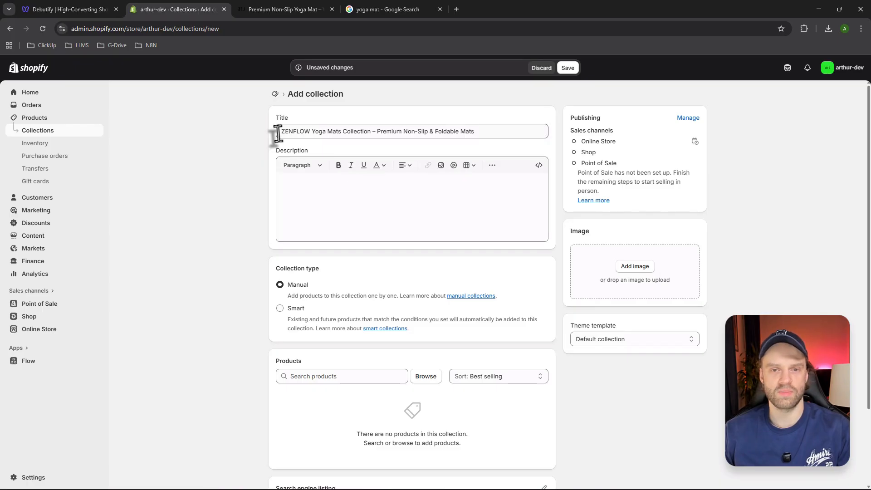
Highlight "ZENFLOW Yoga Mats Collection" and "Premium Non-Slip & Foldable Mats" in the collection title to examine its structure
drag(279, 131, 370, 134)
click(384, 135)
click(364, 135)
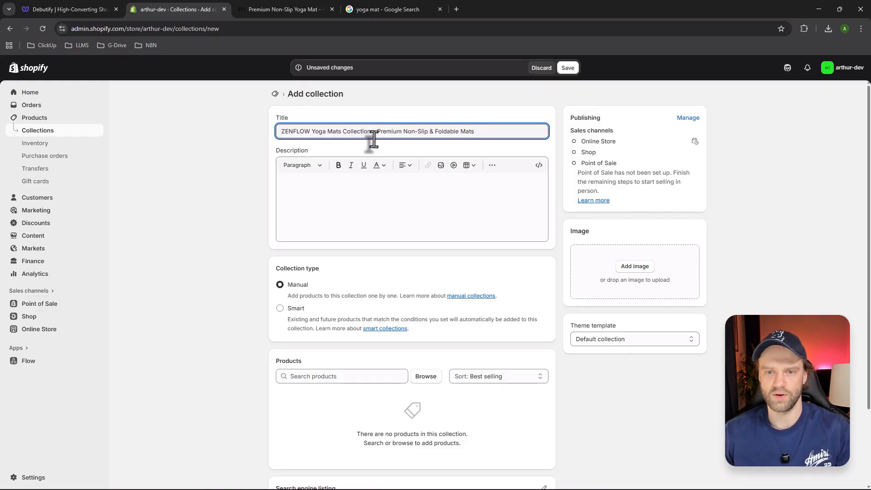
drag(375, 132, 482, 132)
click(418, 144)
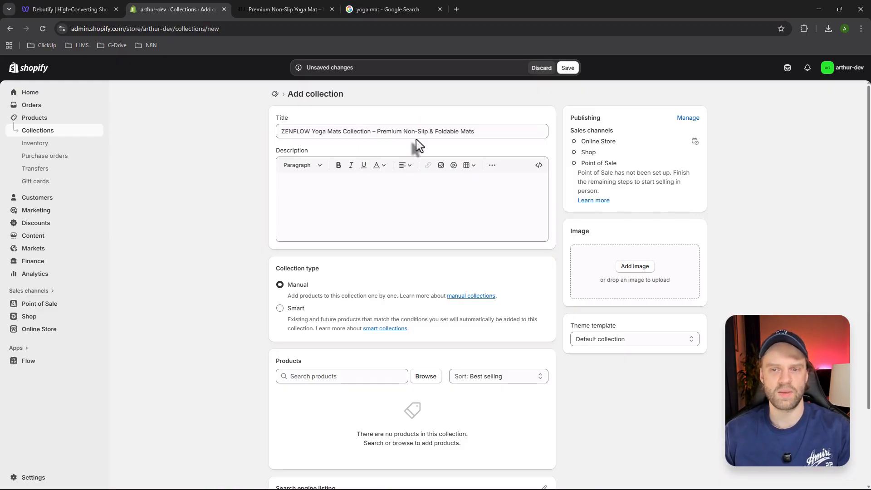
click(474, 131)
Set the collection description to "Explore the ZENFLOW Yoga Mats Collection – premium non-slip, foldable, and washable mats designed for balance, strength, and comfort in every practice."
click(346, 220)
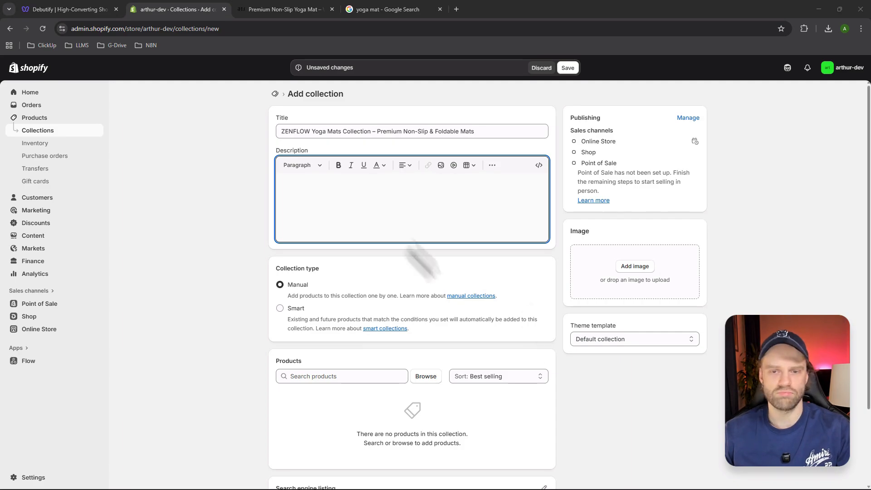
click(389, 229)
text(Explore the ZENFLOW Yoga Mats Collection – premium non-slip, foldable, and washable mats designed for balance, strength, and comfort in every practice.)
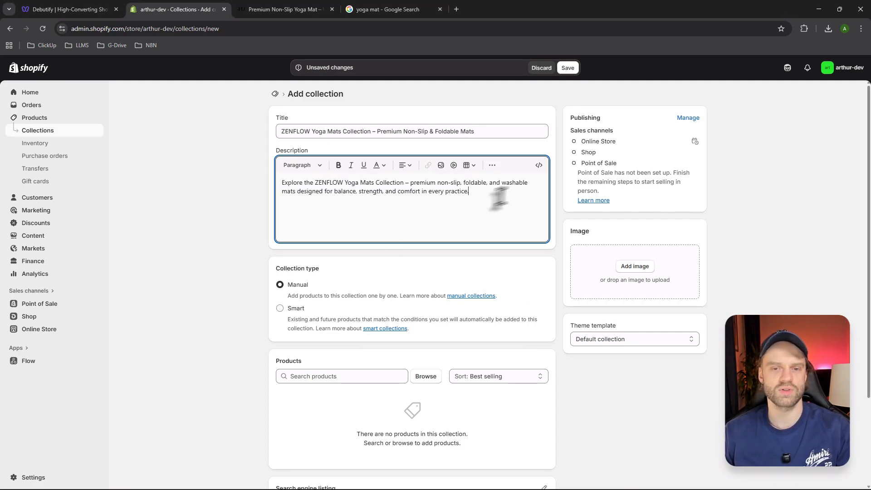
click(195, 181)
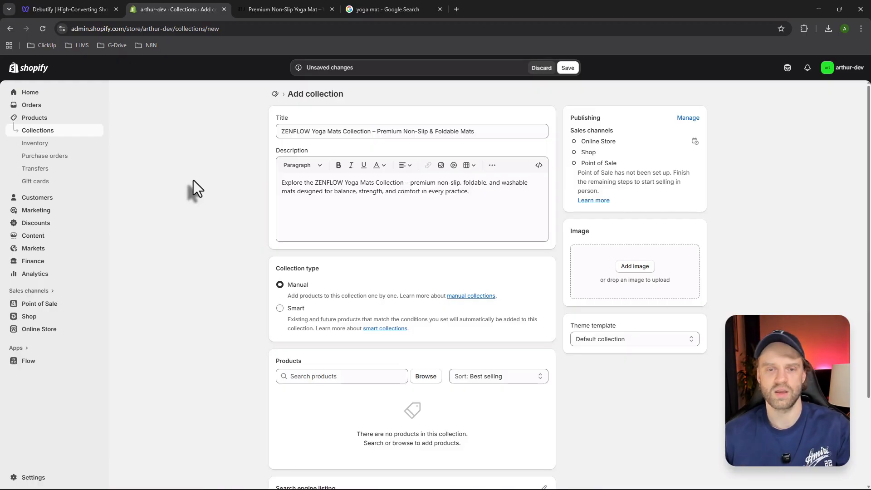
Highlight the description's closing phrase about balance, strength and comfort to review it, and save the new collection
click(478, 212)
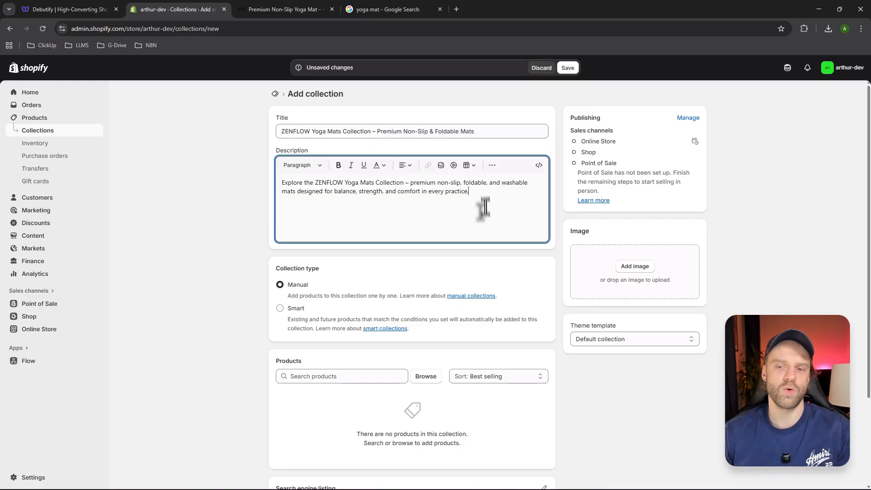
drag(470, 191, 288, 191)
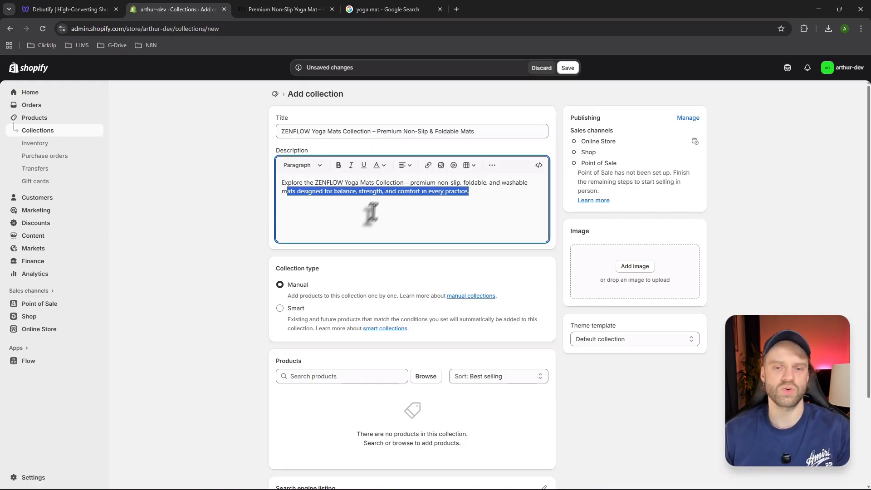
click(488, 209)
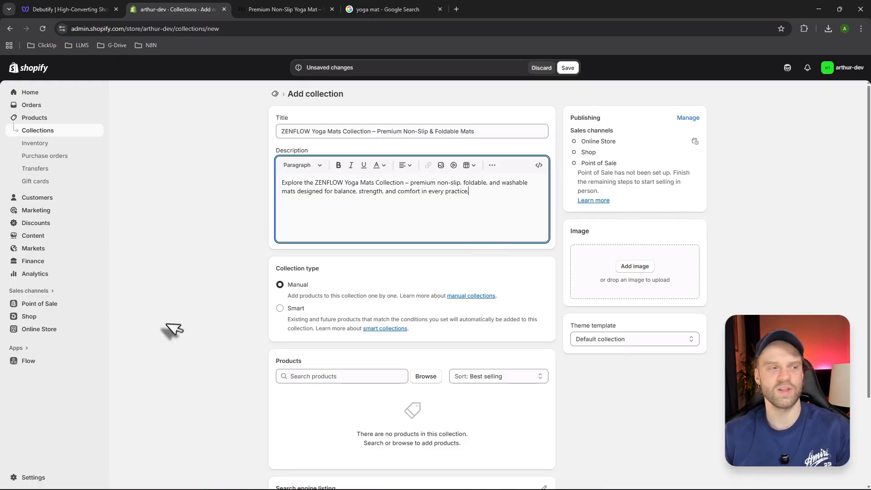
click(568, 68)
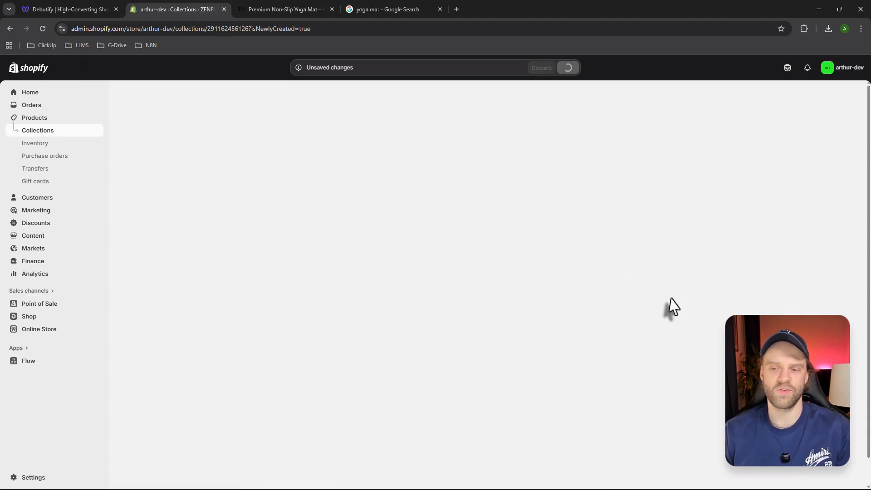